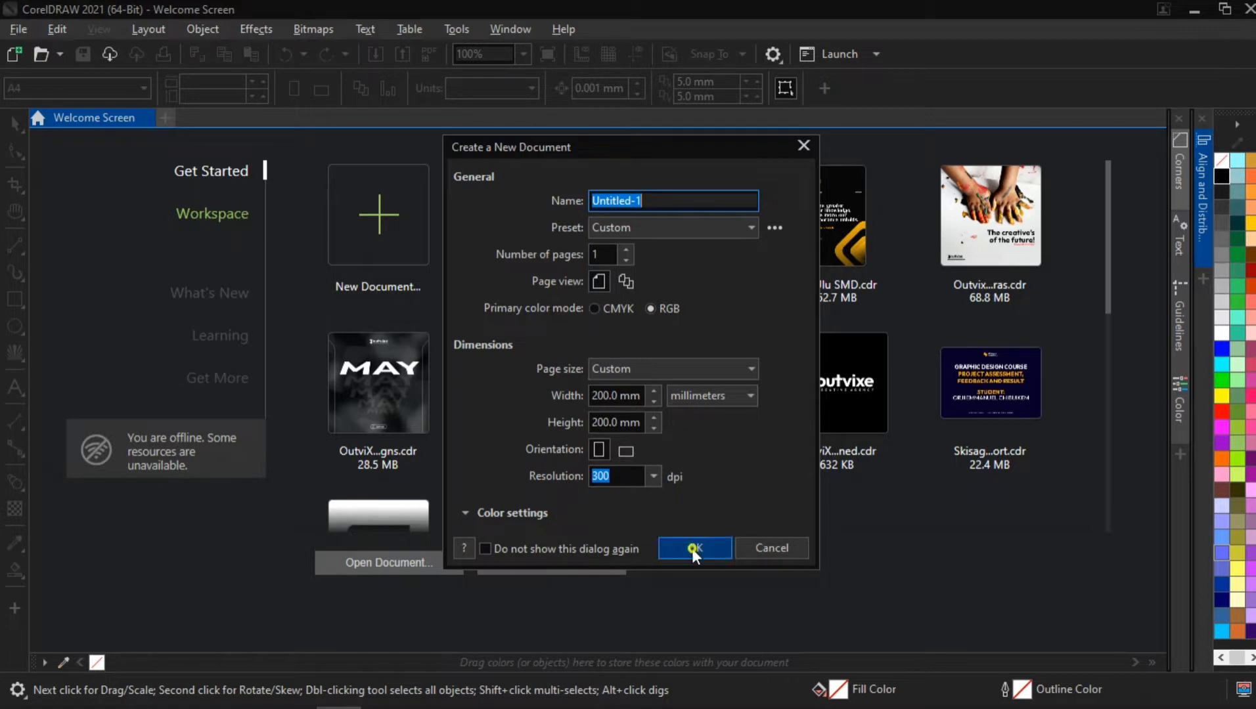
# Step: Create a new 200 × 200 mm RGB document at 300 dpi
pyautogui.click(694, 550)
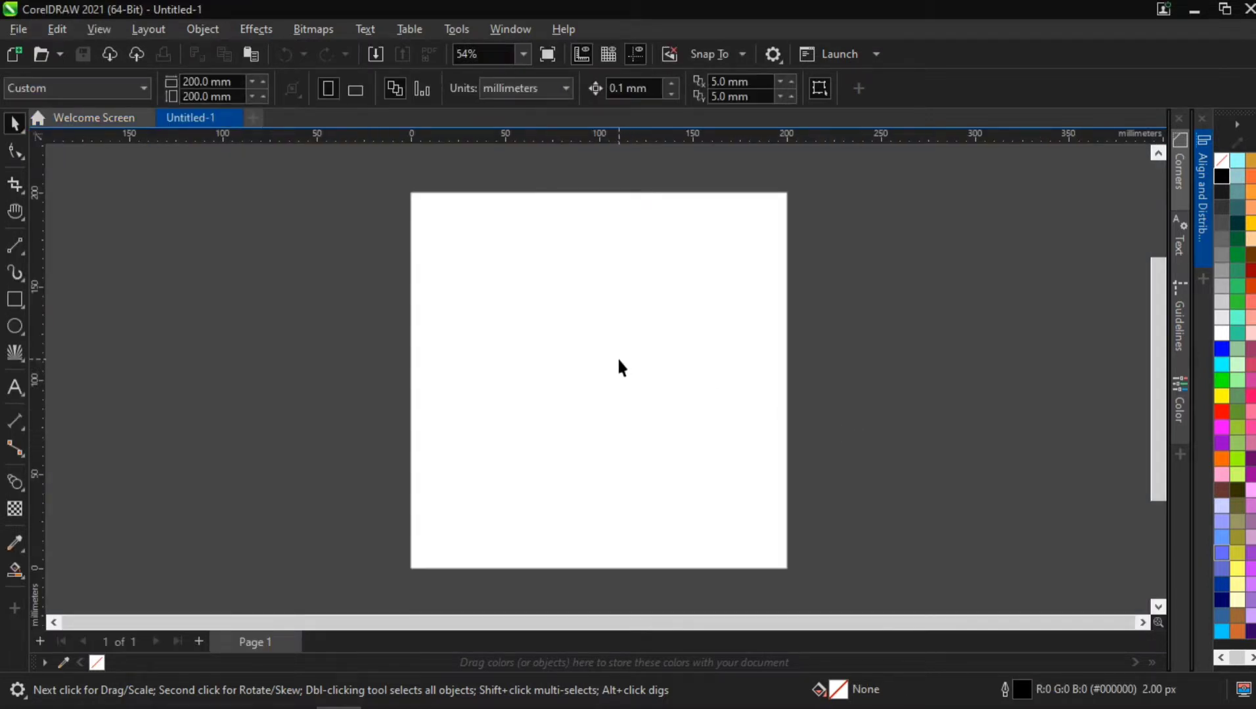
pyautogui.click(21, 344)
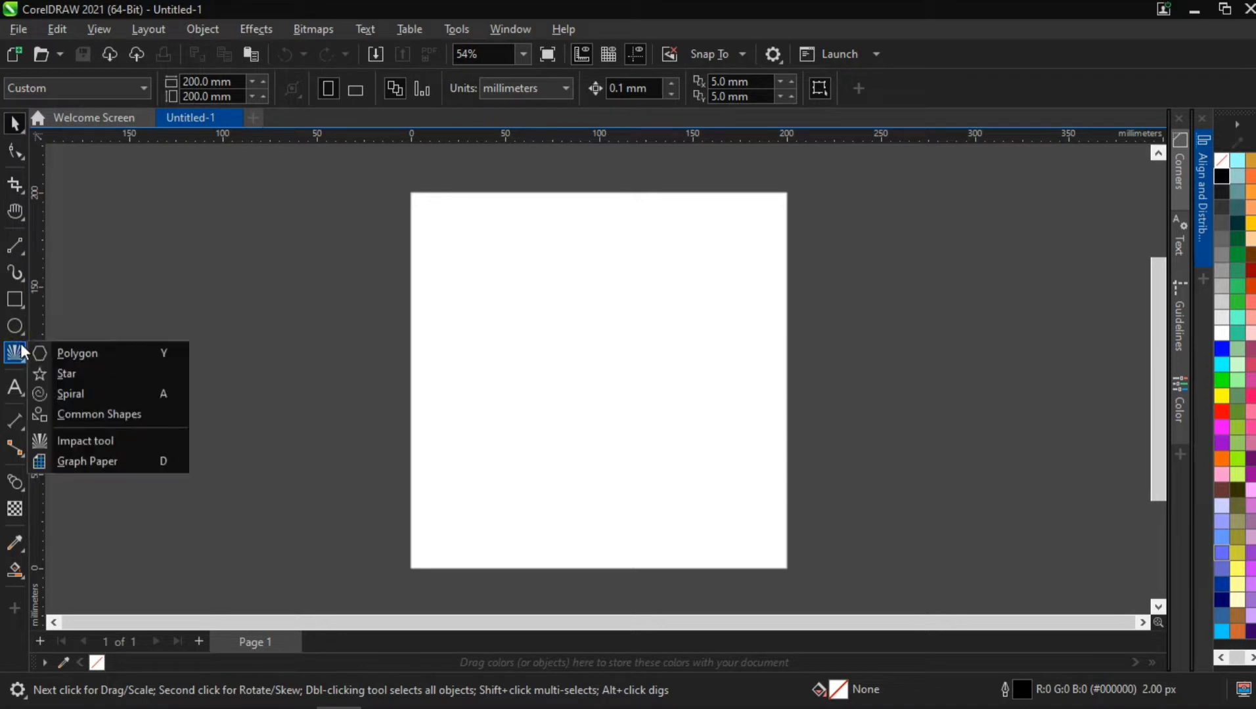
pyautogui.click(57, 355)
pyautogui.click(16, 123)
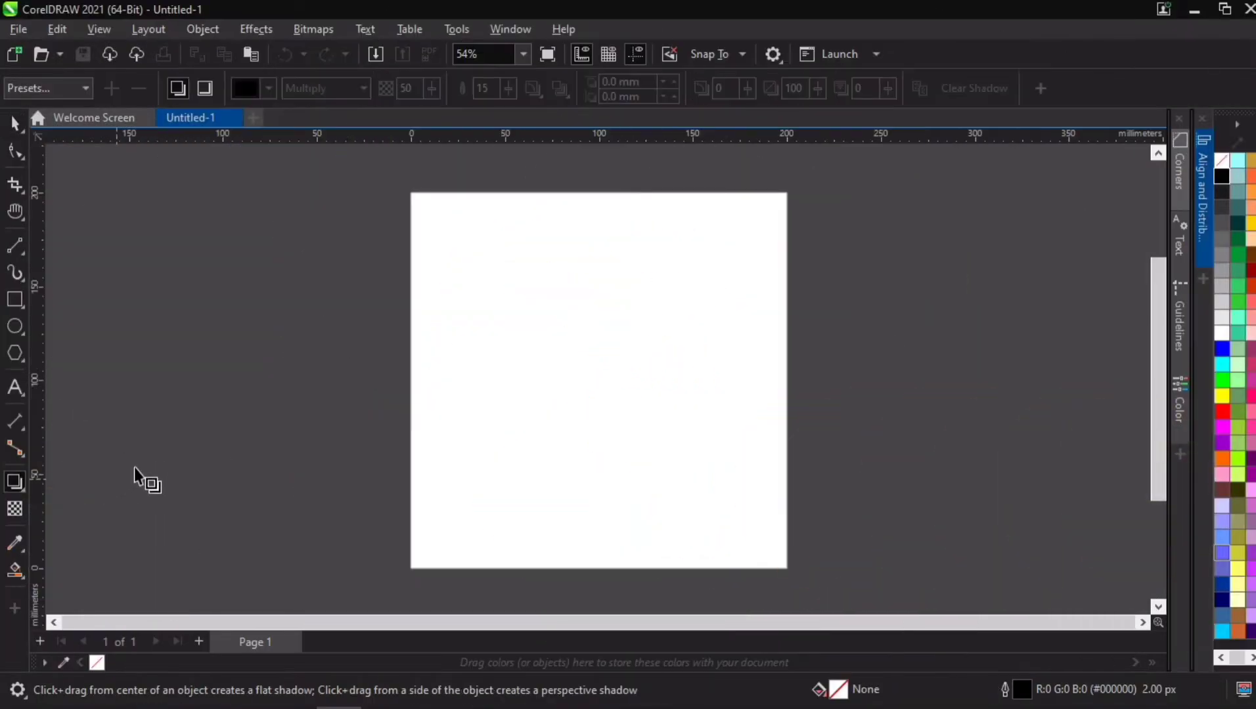
pyautogui.click(13, 123)
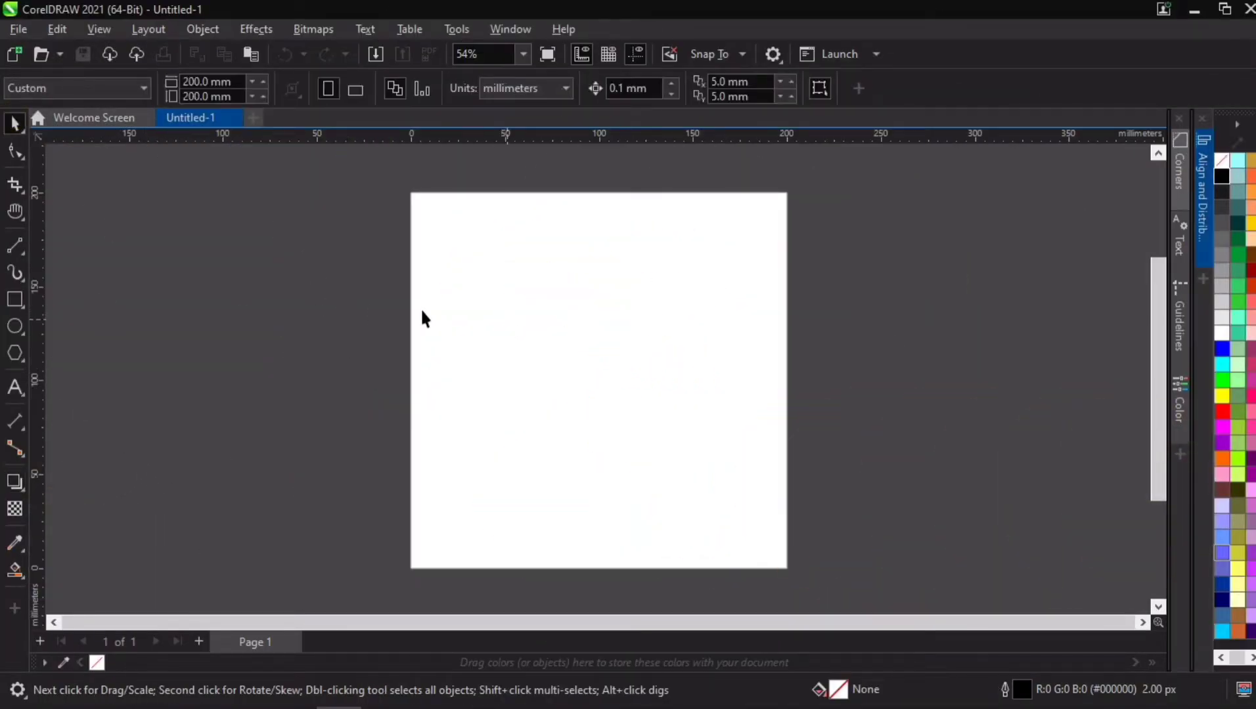
# Step: Draw a horizontal line about 156 mm long near the upper edge of the page
pyautogui.click(16, 245)
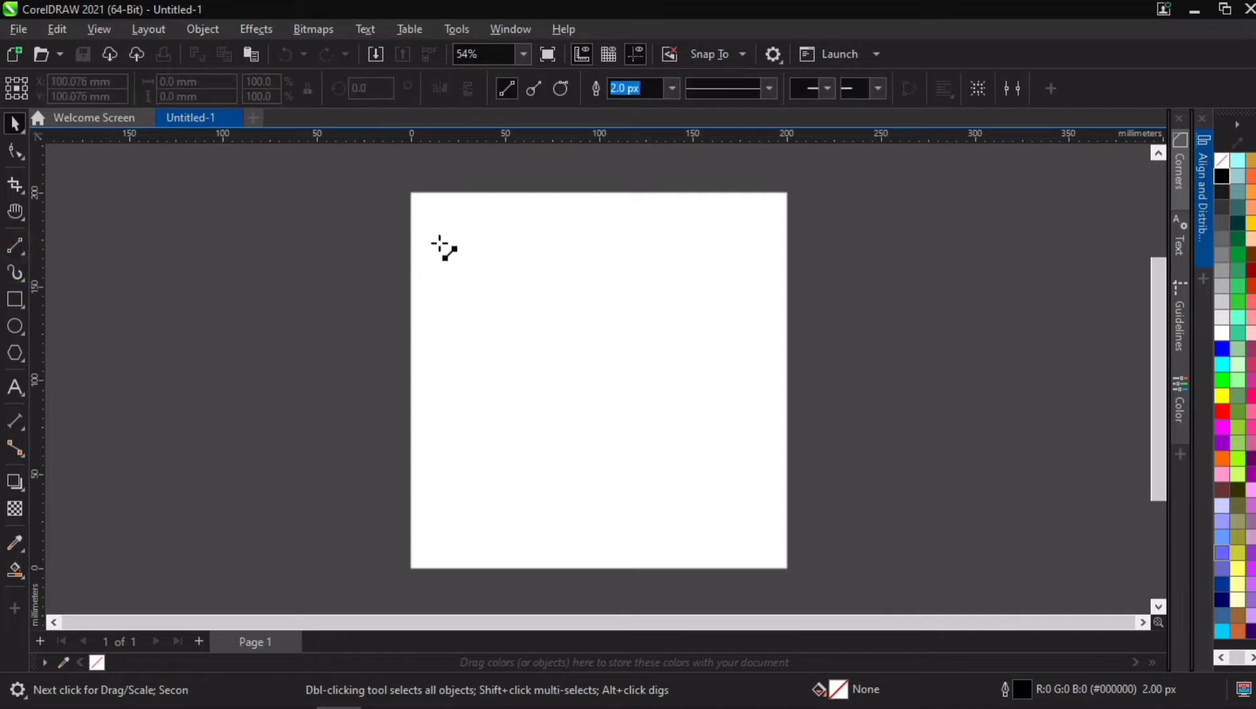
pyautogui.moveTo(454, 232); pyautogui.dragTo(755, 231)
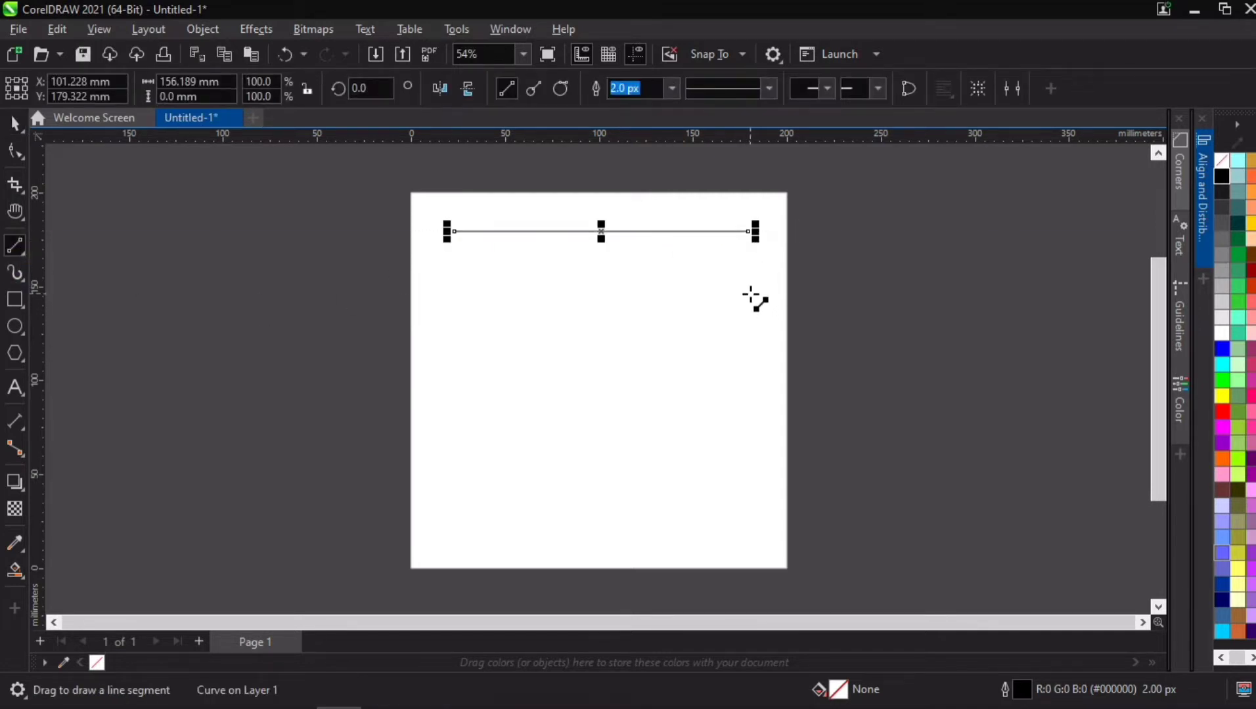
pyautogui.click(14, 123)
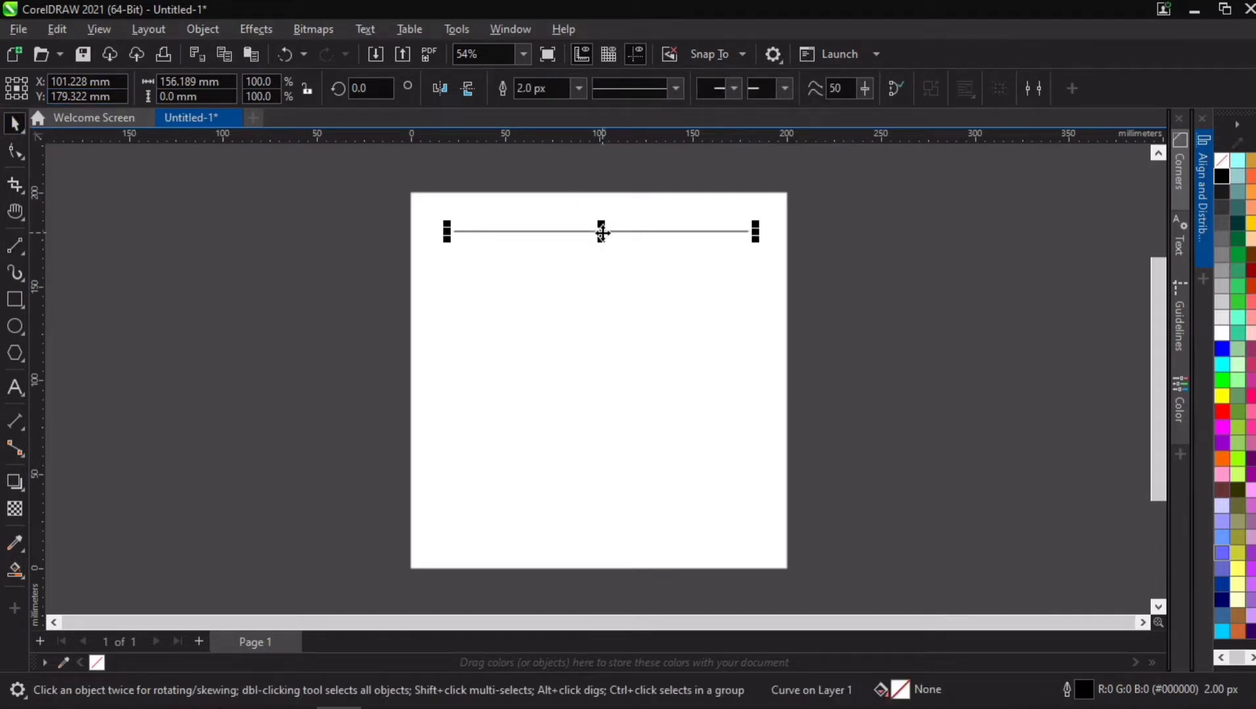
# Step: Duplicate the line slightly below itself and repeat the duplication until evenly spaced lines fill the page
pyautogui.moveTo(600, 230); pyautogui.dragTo(591, 540)
pyautogui.hotkey('ctrl', 'z')
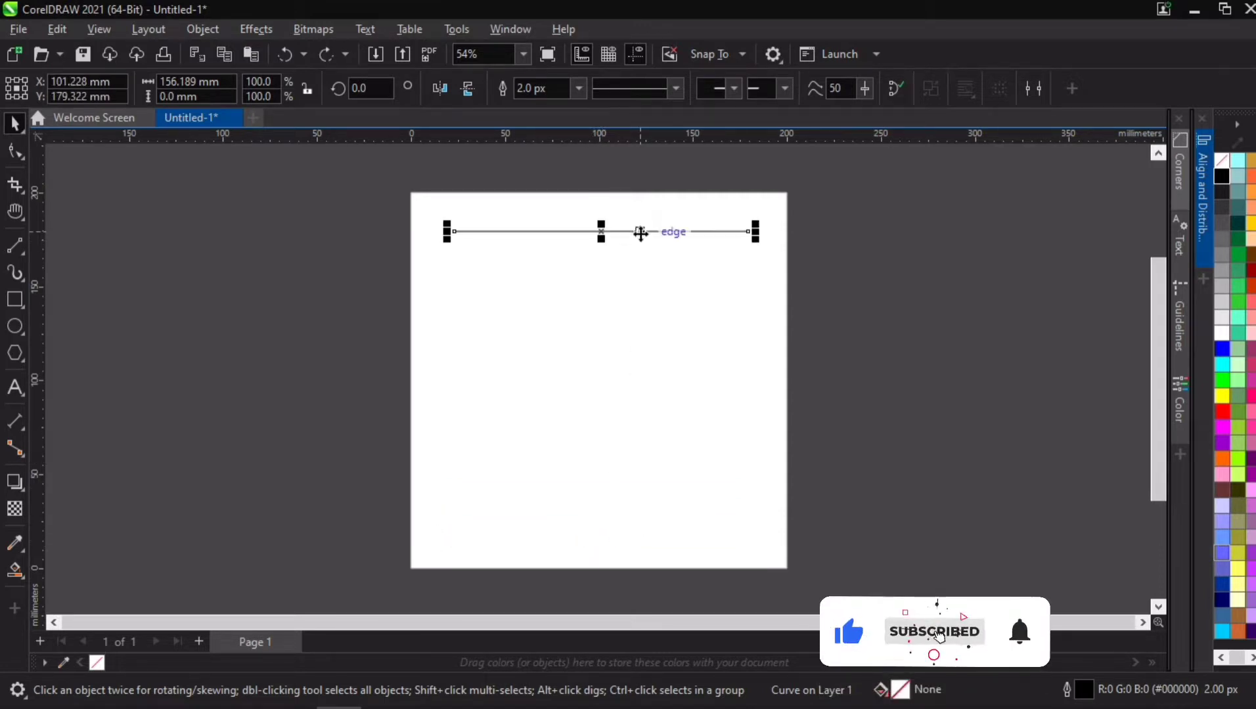
pyautogui.moveTo(642, 233); pyautogui.dragTo(653, 253)
pyautogui.hotkey('ctrl', 'r')
pyautogui.hotkey('ctrl', 'r')
pyautogui.hotkey('ctrl', 'r')
pyautogui.hotkey('ctrl', 'r')
pyautogui.hotkey('ctrl', 'r')
pyautogui.hotkey('ctrl', 'r')
pyautogui.hotkey('ctrl', 'r')
pyautogui.hotkey('ctrl', 'r')
pyautogui.hotkey('ctrl', 'r')
pyautogui.hotkey('ctrl', 'r')
pyautogui.hotkey('ctrl', 'r')
pyautogui.hotkey('ctrl', 'r')
pyautogui.hotkey('ctrl', 'r')
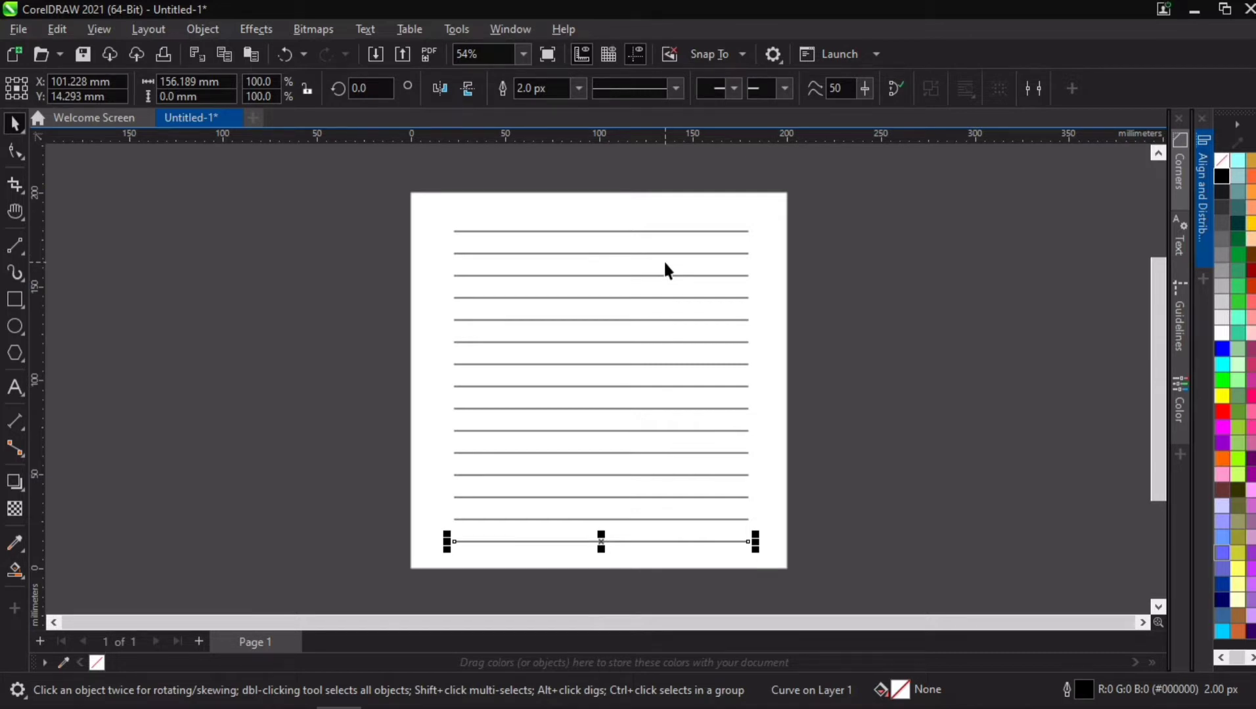
# Step: Check all the duplicated lines, then repeat the duplication from the lowest line to add one more below it
pyautogui.moveTo(811, 220); pyautogui.dragTo(413, 562)
pyautogui.scroll(2, 486, 393)
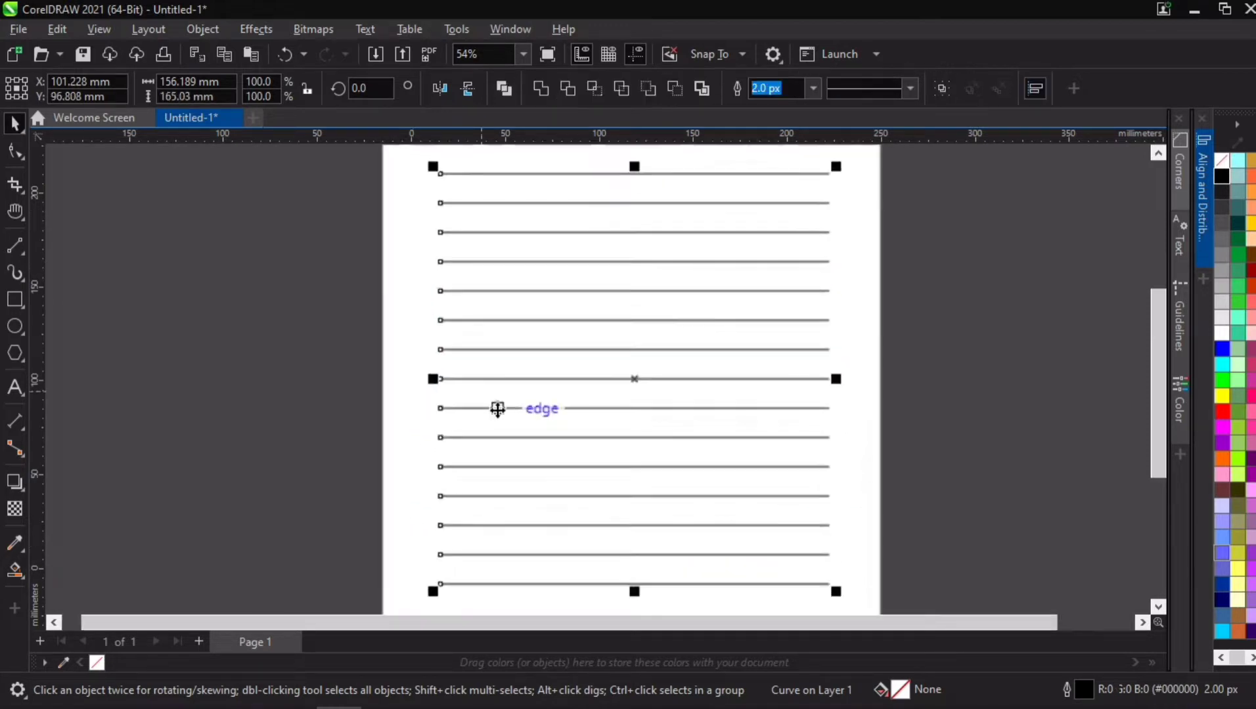
pyautogui.scroll(-2, 496, 392)
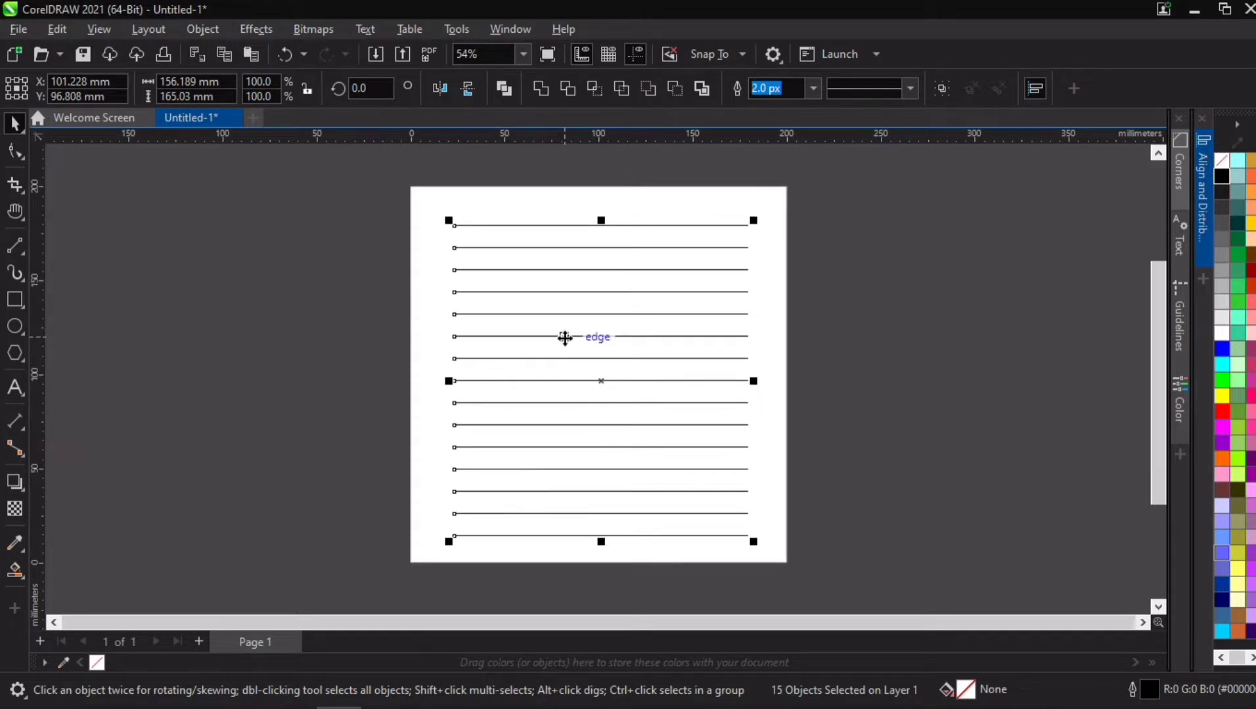
pyautogui.click(825, 312)
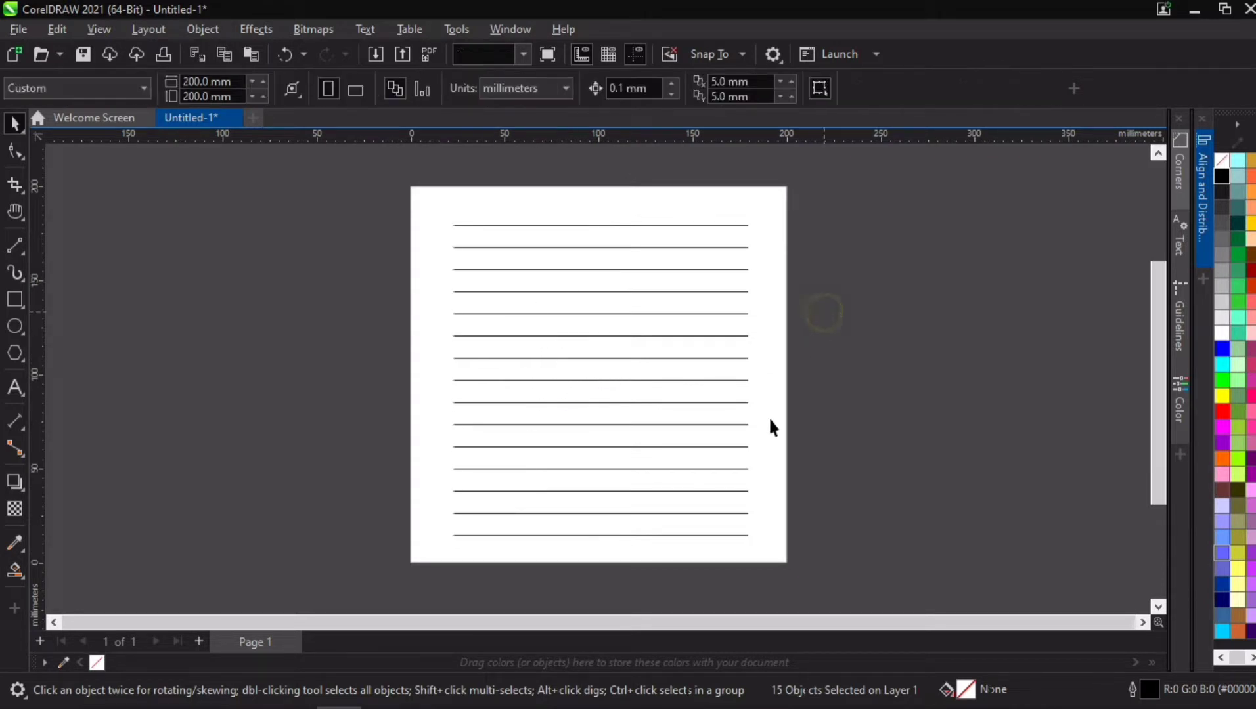
pyautogui.click(689, 535)
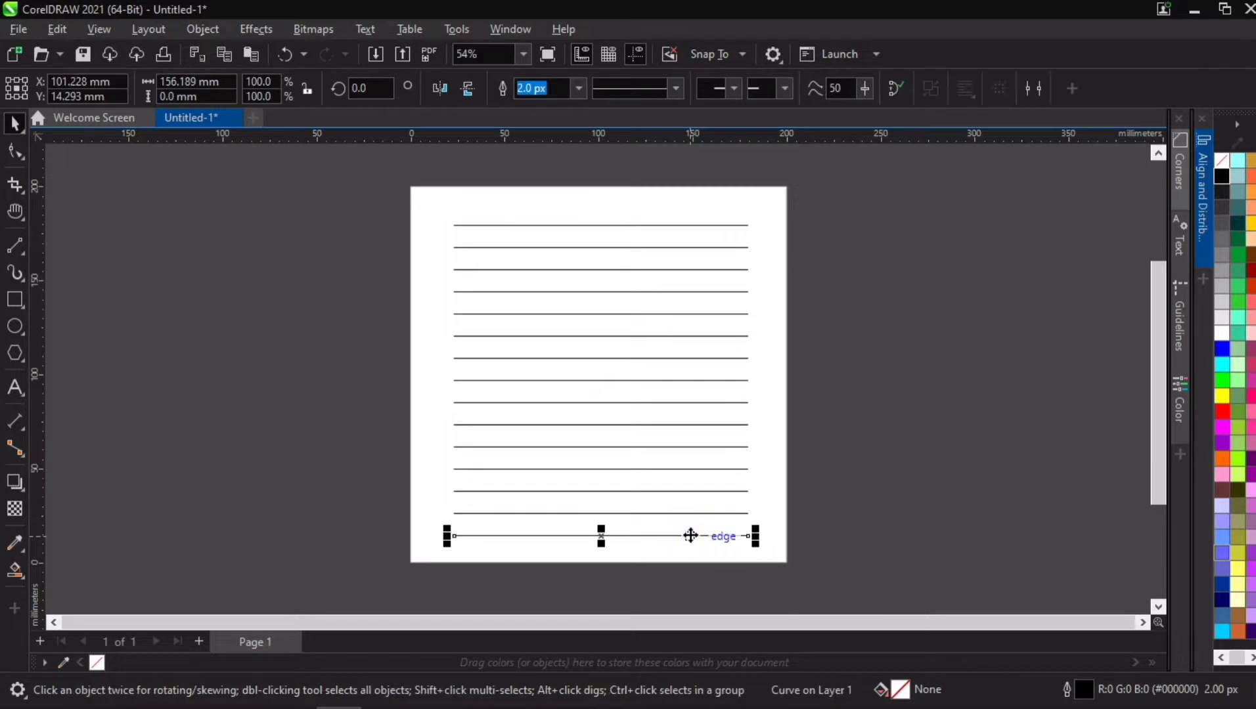
pyautogui.hotkey('ctrl', 'z')
pyautogui.hotkey('ctrl', 'r')
pyautogui.hotkey('ctrl', 'r')
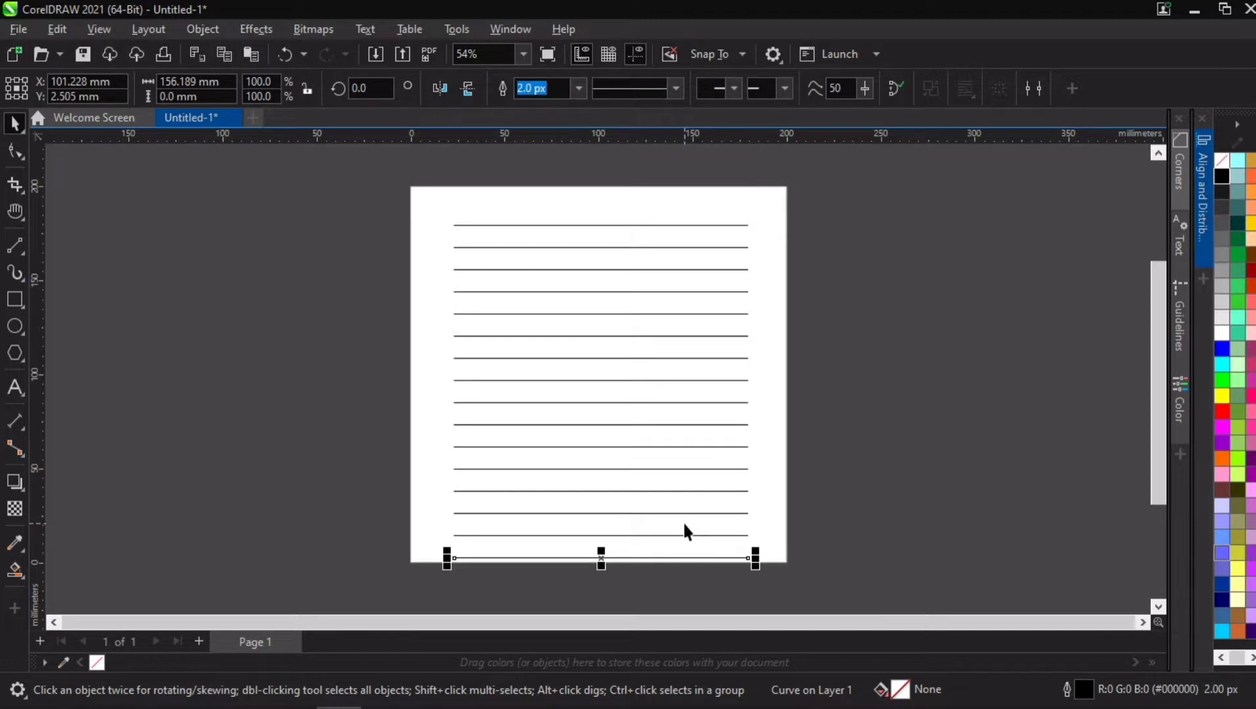
# Step: Undo all the line duplications back to the single original line
pyautogui.hotkey('ctrl', 'z')
pyautogui.hotkey('ctrl', 'z')
pyautogui.hotkey('ctrl', 'z')
pyautogui.hotkey('ctrl', 'z')
pyautogui.hotkey('ctrl', 'z')
pyautogui.hotkey('ctrl', 'z')
pyautogui.hotkey('ctrl', 'z')
pyautogui.hotkey('ctrl', 'z')
pyautogui.hotkey('ctrl', 'z')
pyautogui.hotkey('ctrl', 'z')
pyautogui.hotkey('ctrl', 'z')
pyautogui.hotkey('ctrl', 'z')
pyautogui.hotkey('ctrl', 'z')
pyautogui.hotkey('ctrl', 'z')
pyautogui.hotkey('ctrl', 'z')
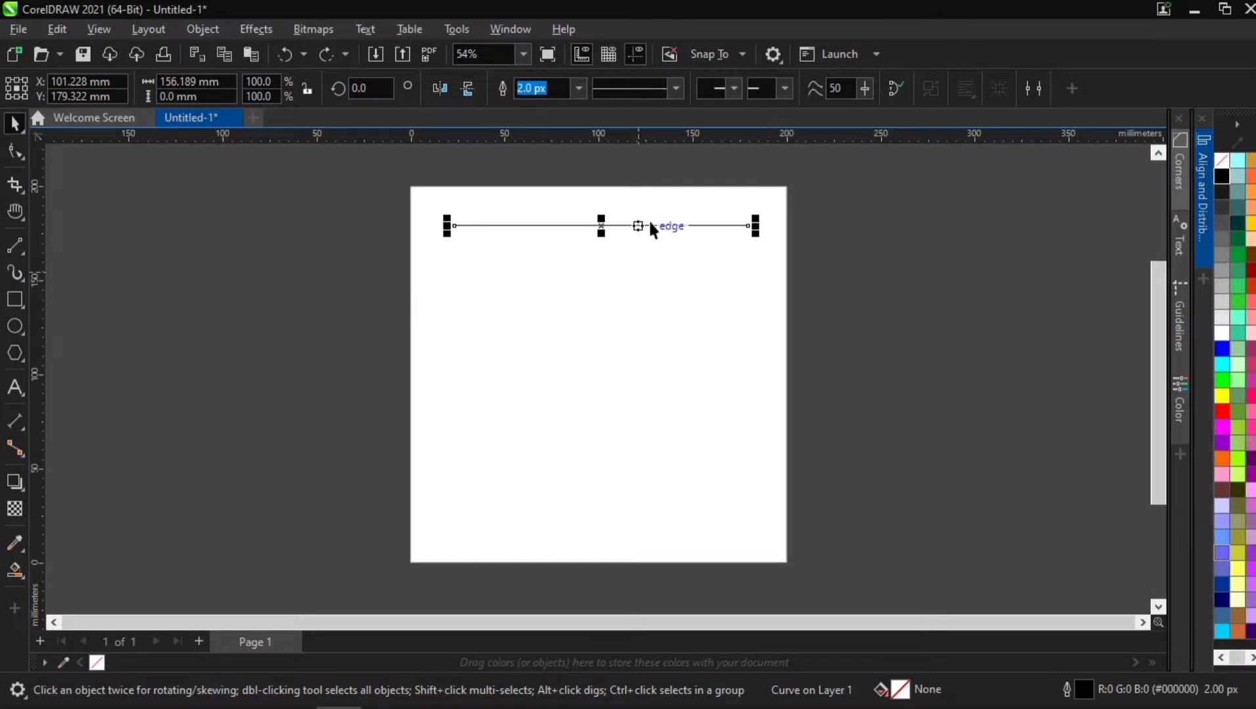
# Step: Move the line up to about Y 189 mm and place a copy near the page's lower edge at about Y 10 mm
pyautogui.moveTo(650, 223); pyautogui.dragTo(650, 207)
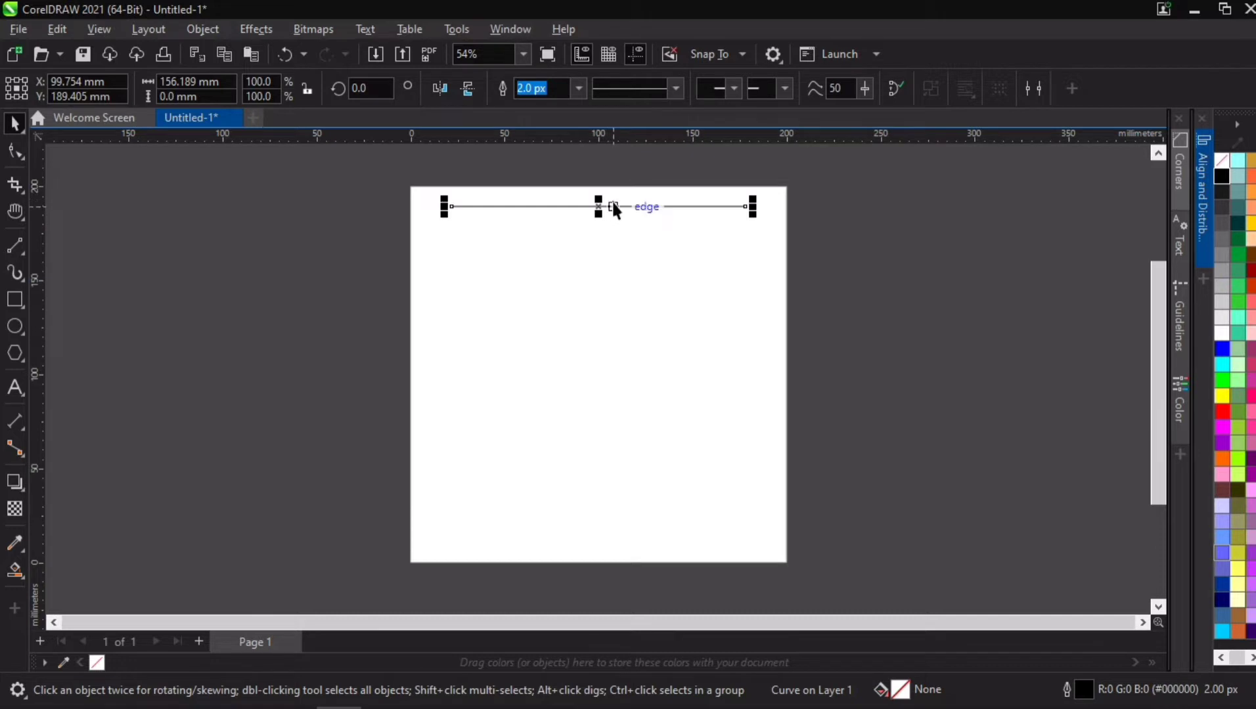
pyautogui.moveTo(615, 206); pyautogui.dragTo(628, 545)
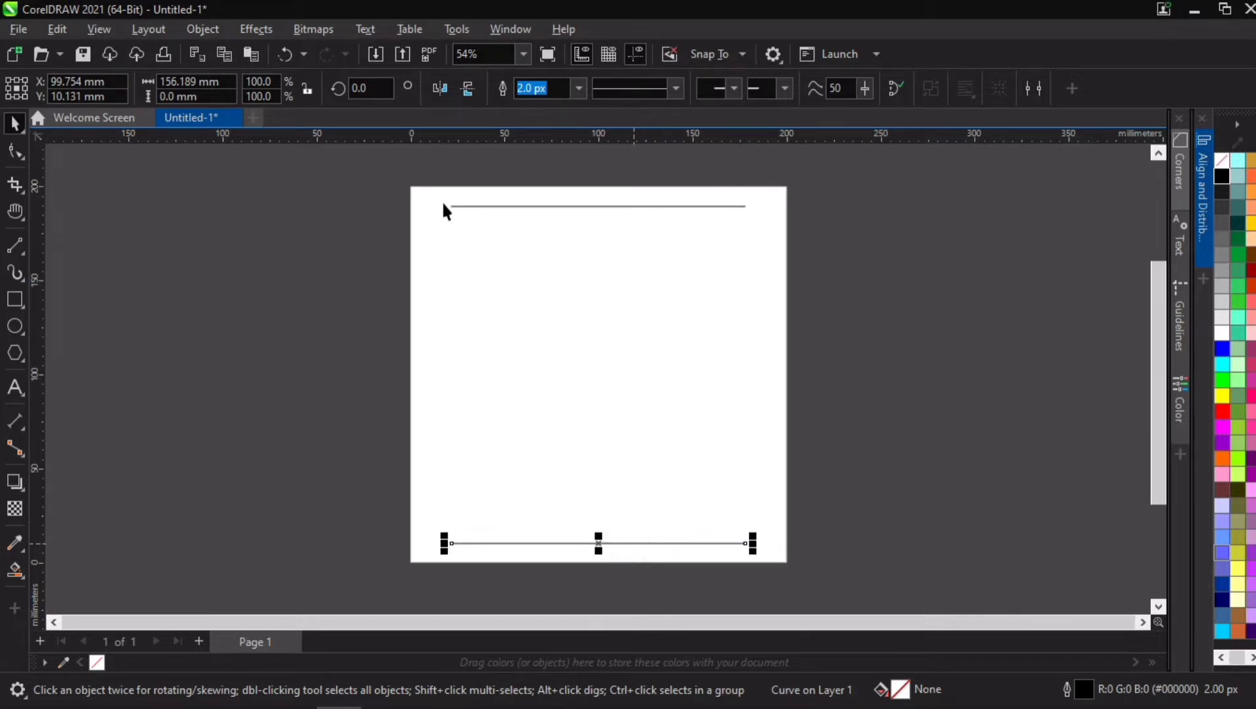
# Step: Blend the upper line into the lower line with the Blend tool
pyautogui.click(12, 486)
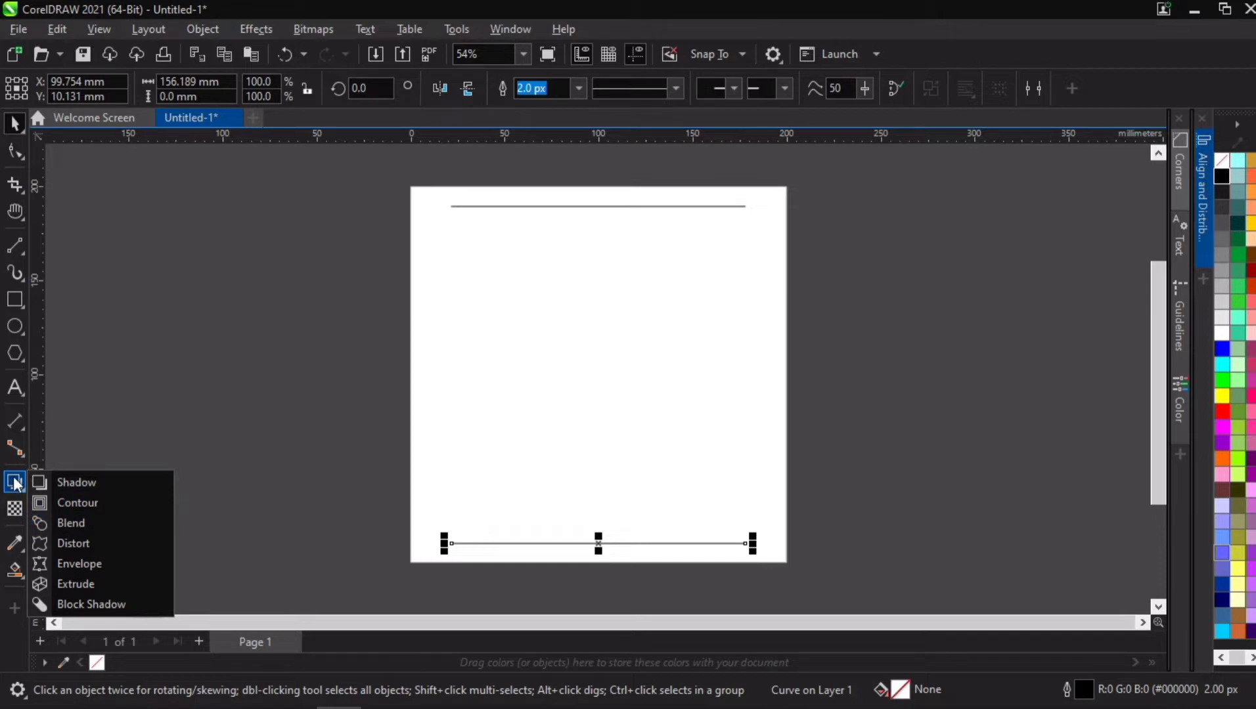
pyautogui.click(67, 523)
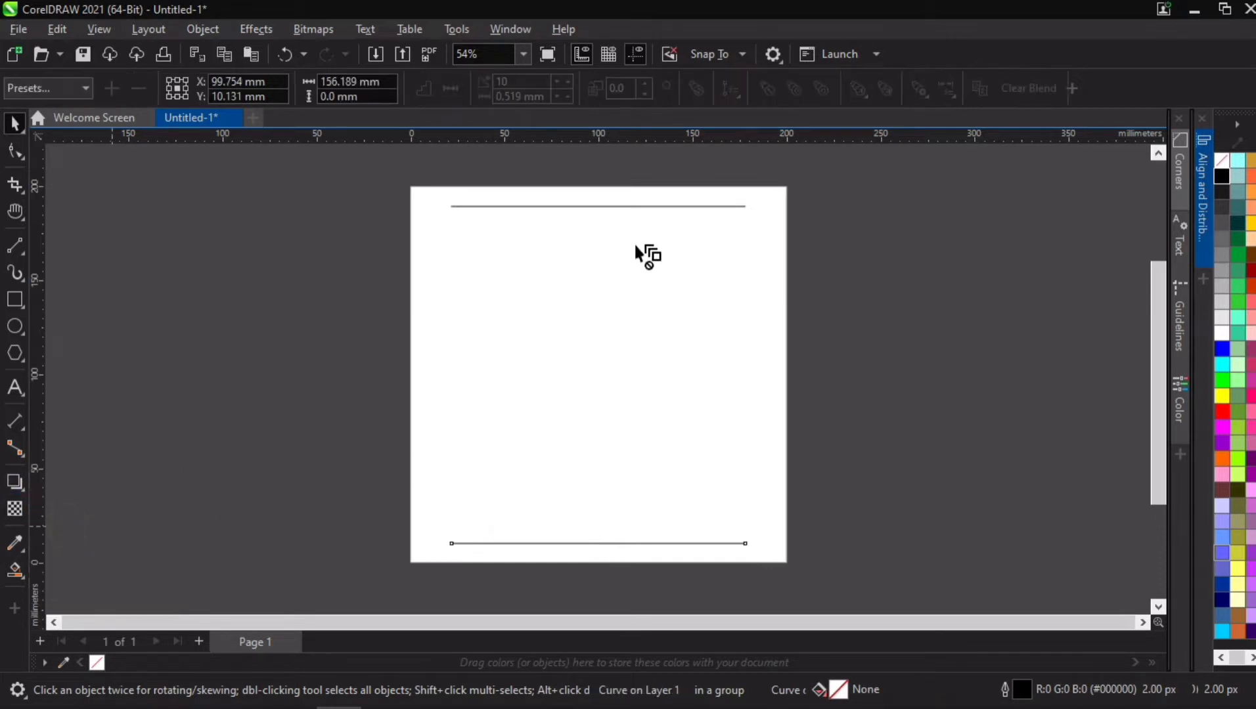
pyautogui.moveTo(608, 215); pyautogui.dragTo(596, 544)
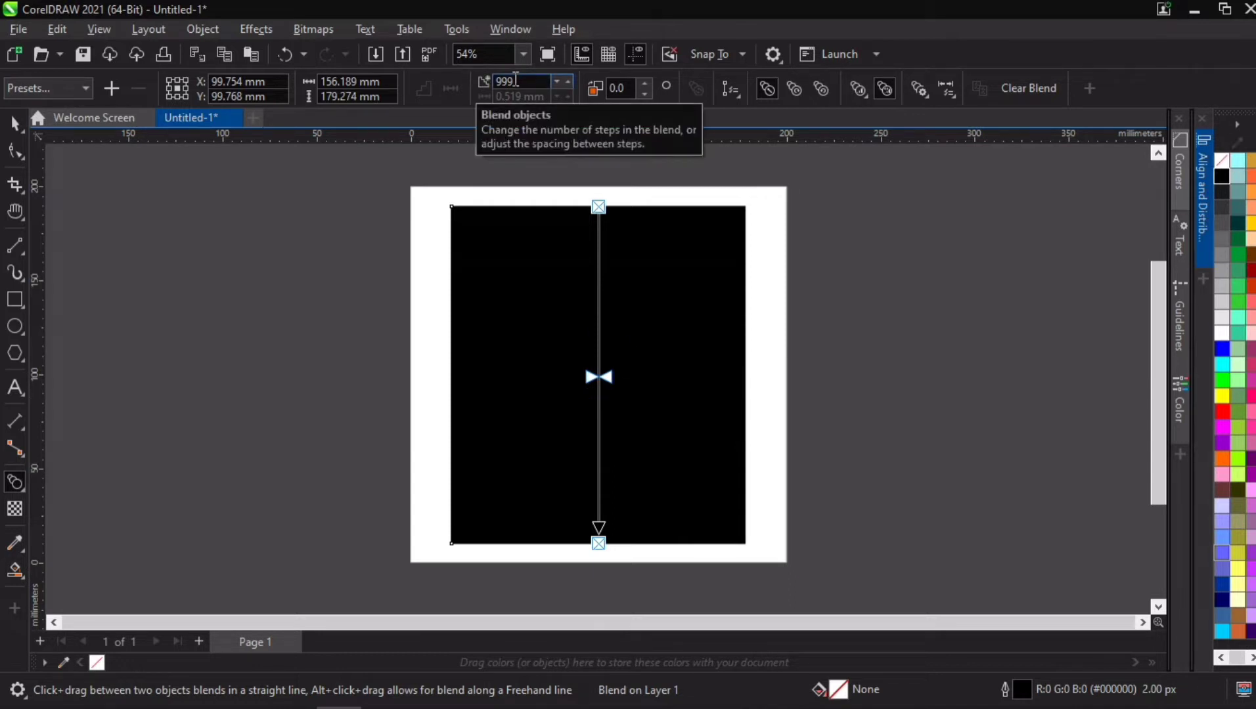
# Step: Set the number of blend steps between the two lines to 20
pyautogui.moveTo(515, 79); pyautogui.dragTo(492, 80)
pyautogui.write('20')
pyautogui.press('Return')
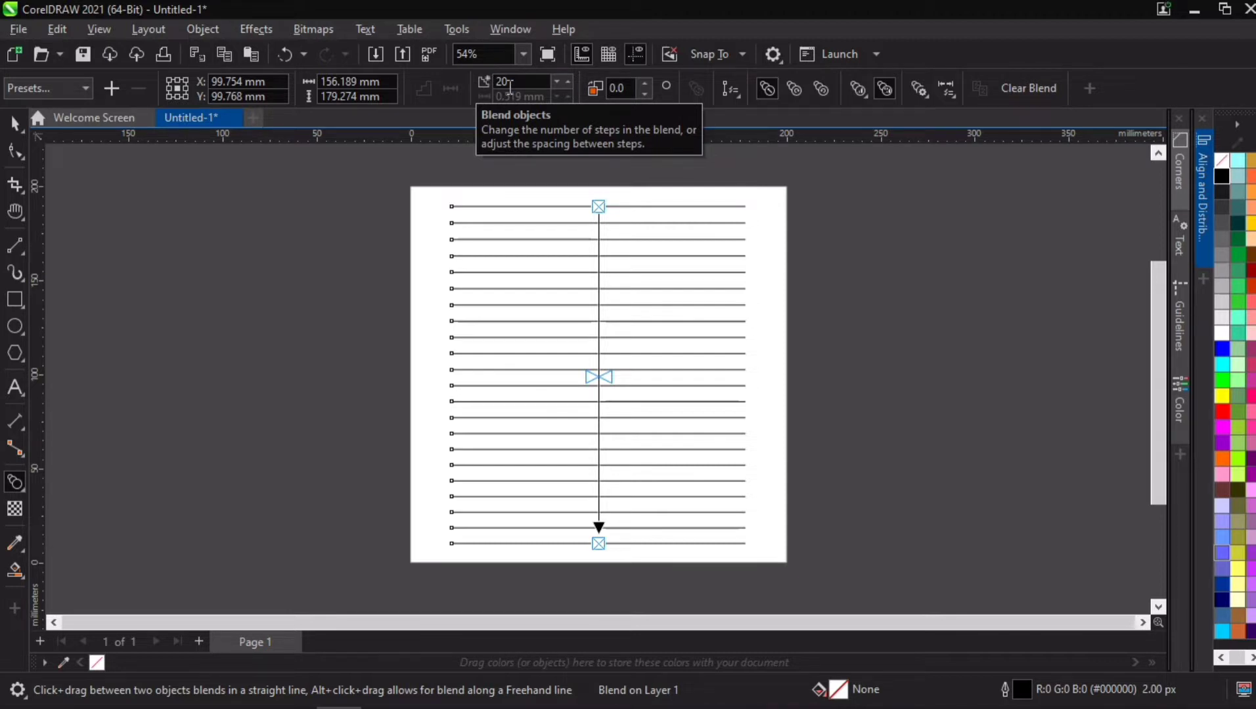
# Step: Set the number of blend steps to 25 and finish editing the blend
pyautogui.moveTo(502, 79); pyautogui.dragTo(515, 81)
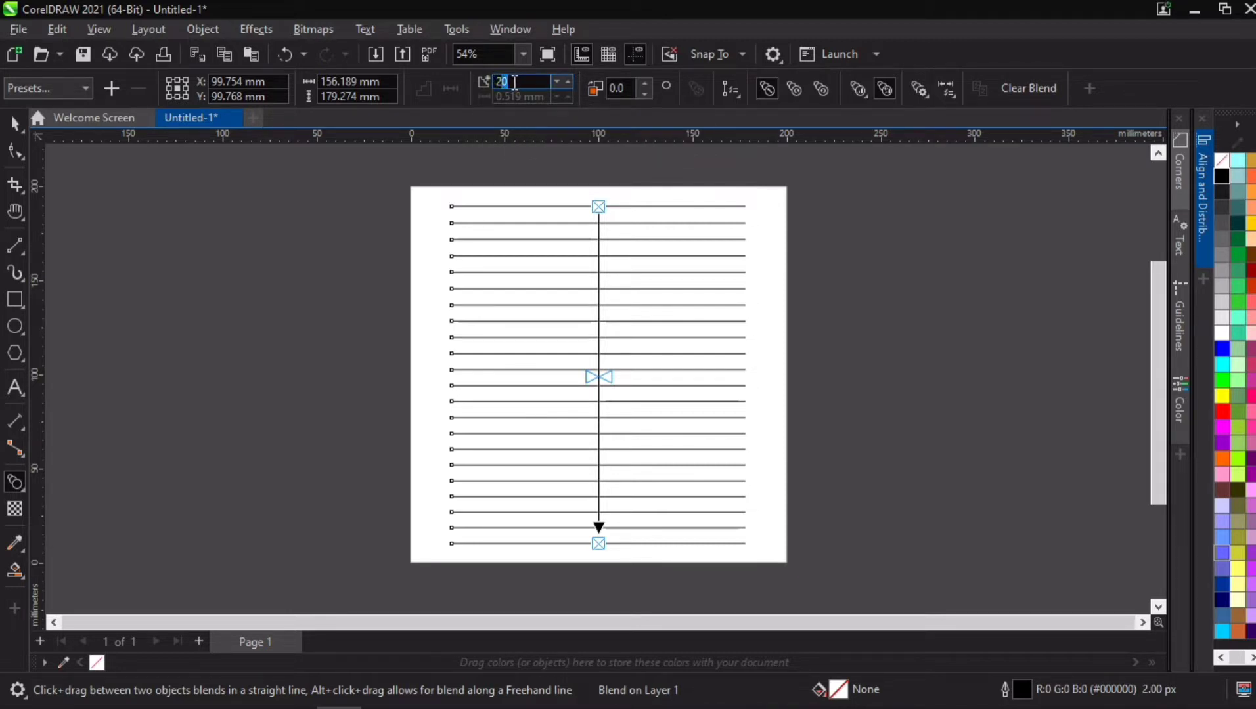
pyautogui.write('5')
pyautogui.press('Return')
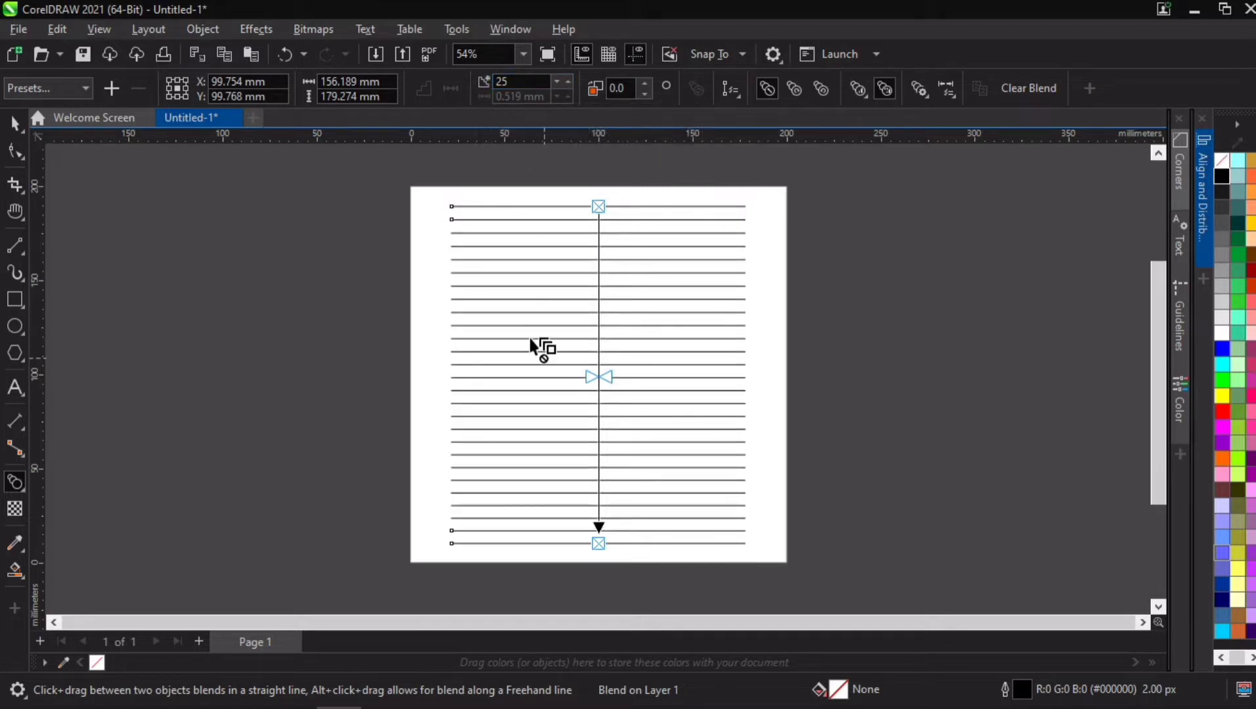
pyautogui.click(14, 122)
pyautogui.press('F4')
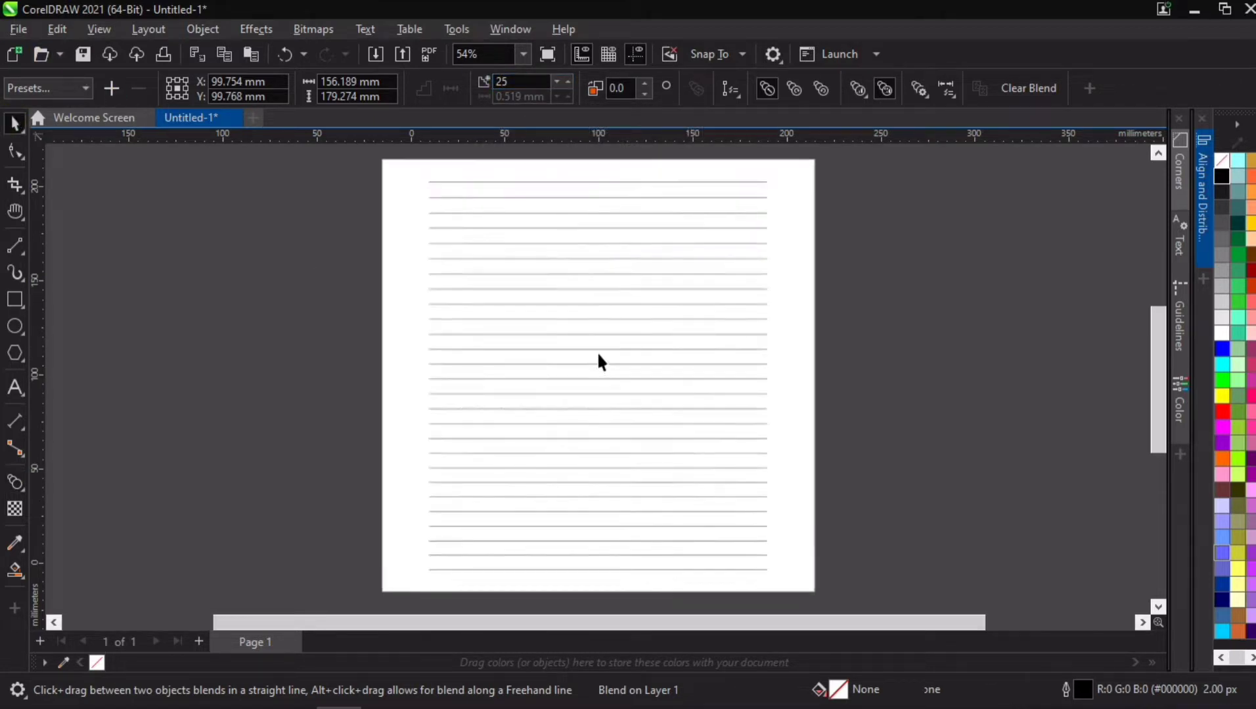
# Step: Try moving the blended lines partly off the right side of the page, and undo the move
pyautogui.scroll(2, 598, 355)
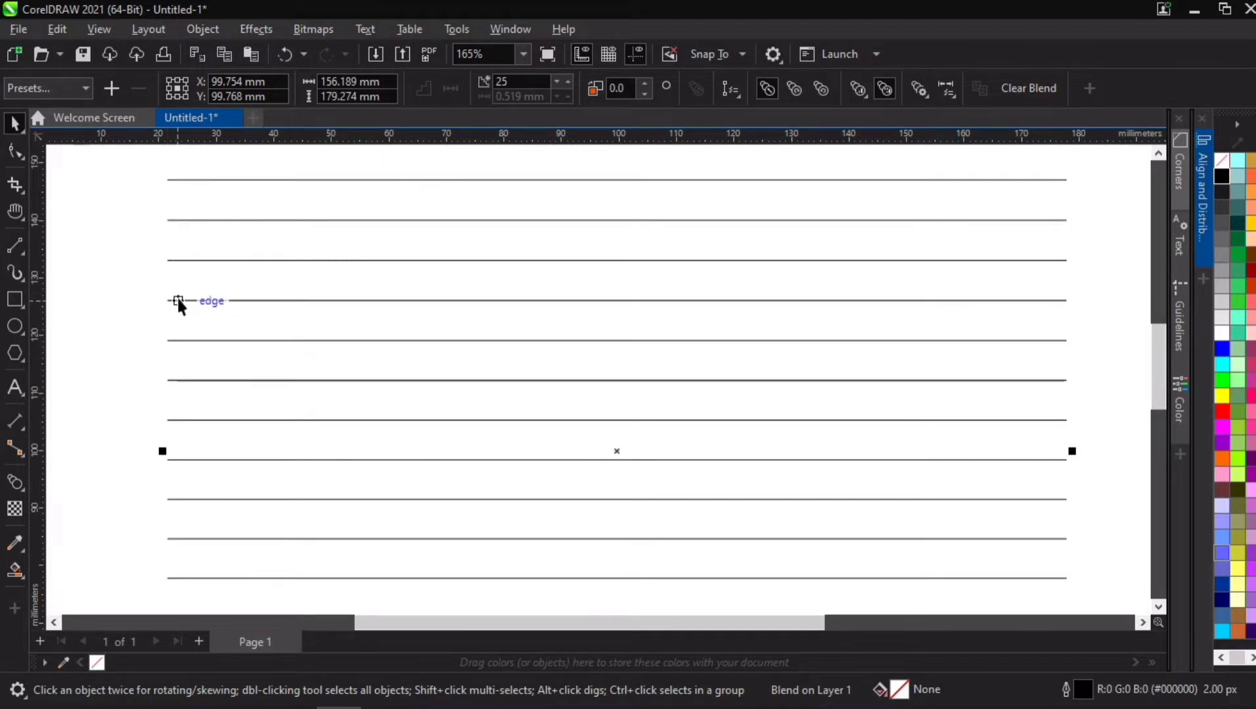
pyautogui.scroll(-2, 417, 325)
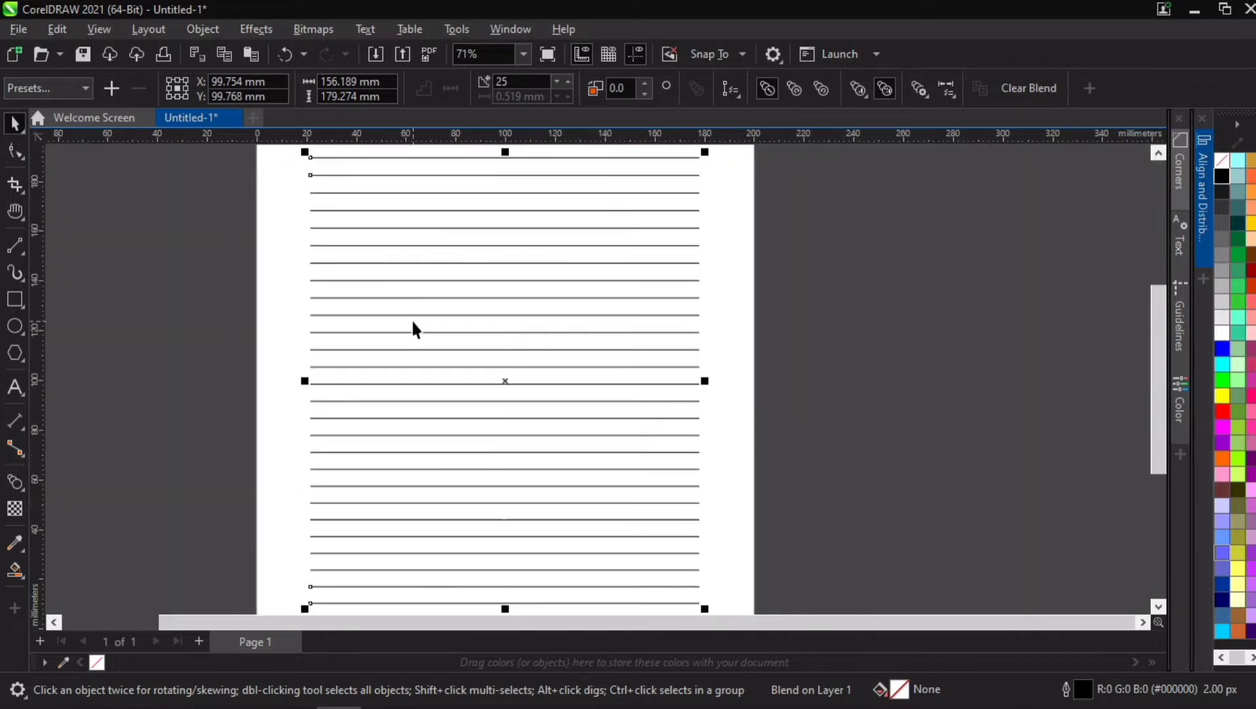
pyautogui.scroll(-2, 415, 328)
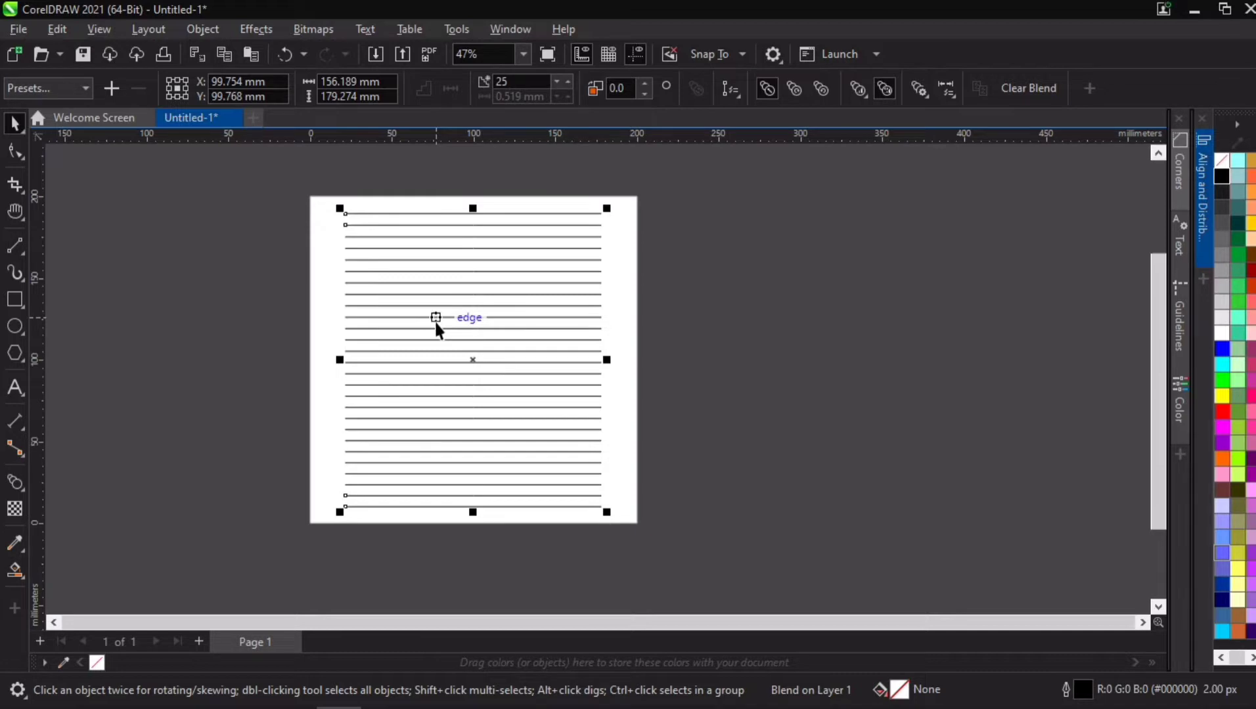
pyautogui.click(141, 379)
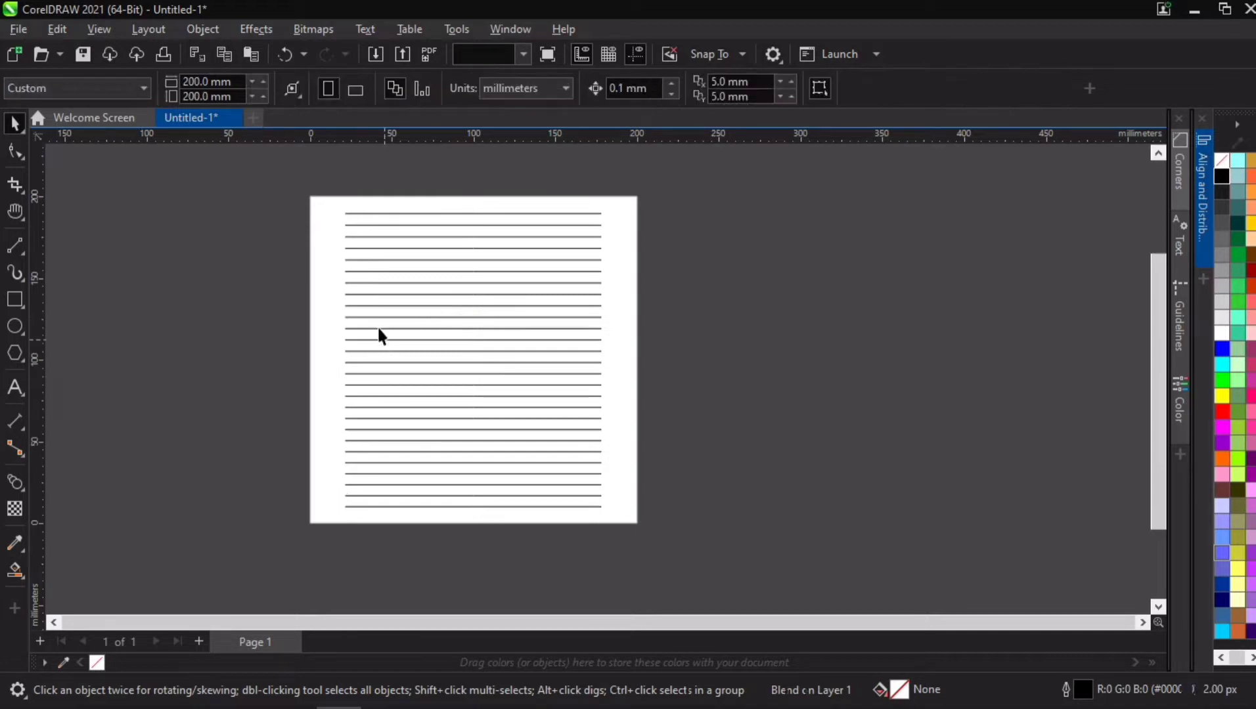
pyautogui.moveTo(379, 315); pyautogui.dragTo(700, 342)
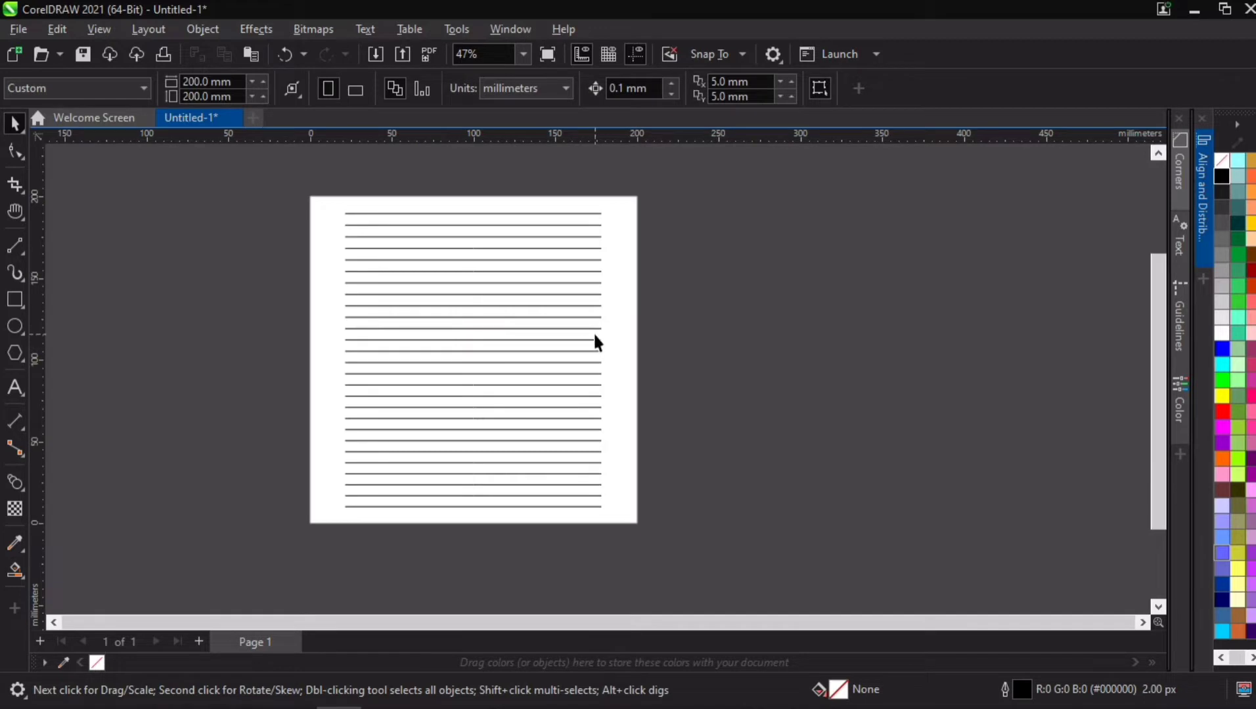
pyautogui.moveTo(594, 336); pyautogui.dragTo(776, 314)
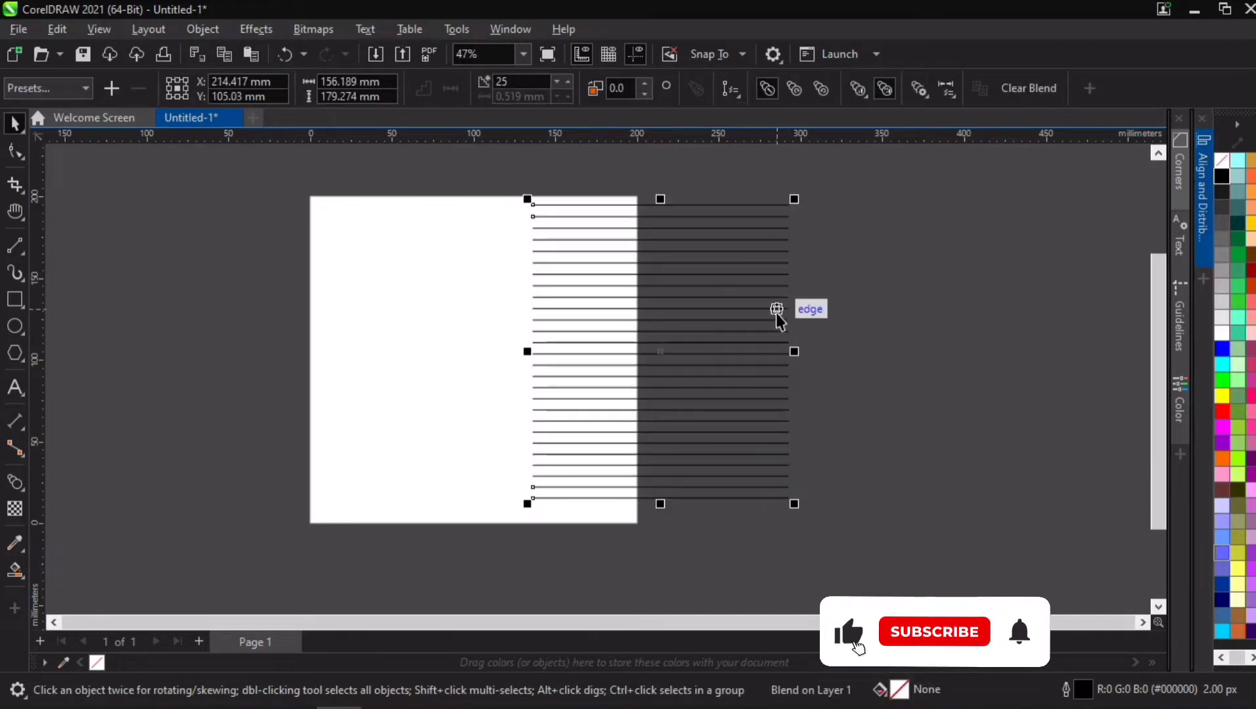
pyautogui.hotkey('ctrl', 'z')
# Step: Place a copy of the blended lines beside the page on its right, and delete the original set on the page
pyautogui.scroll(1, 299, 361)
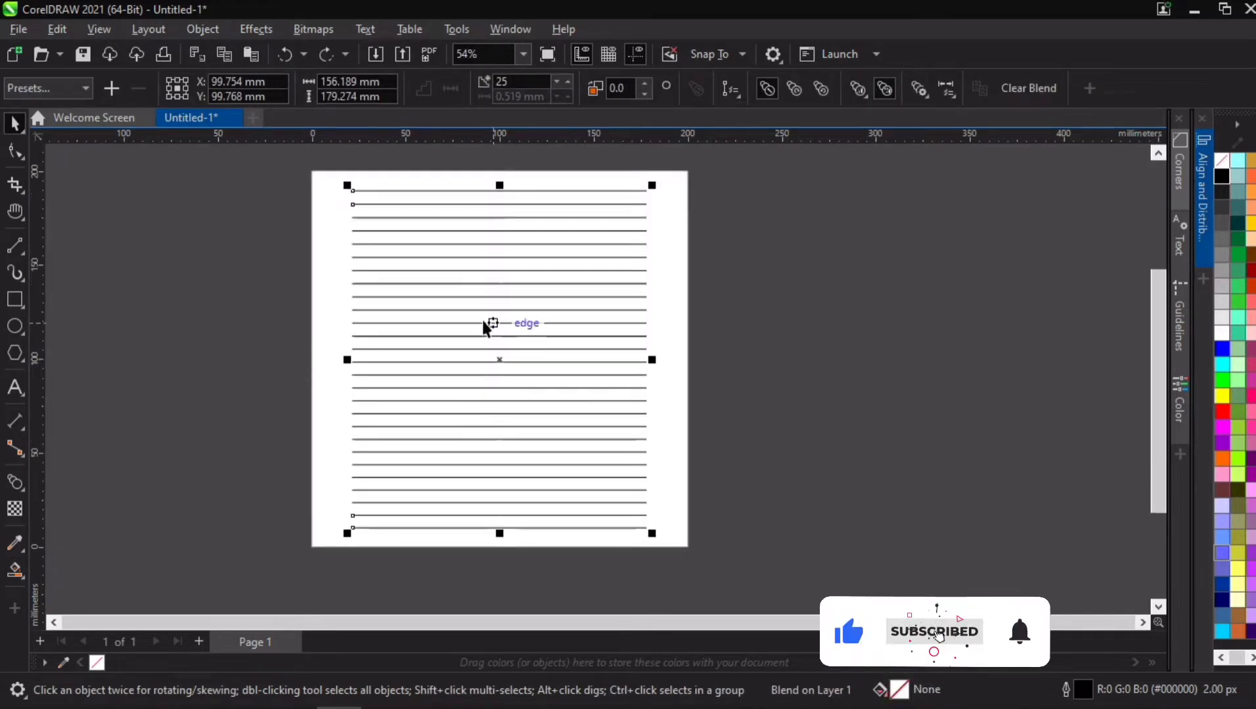
pyautogui.moveTo(480, 319); pyautogui.dragTo(854, 326)
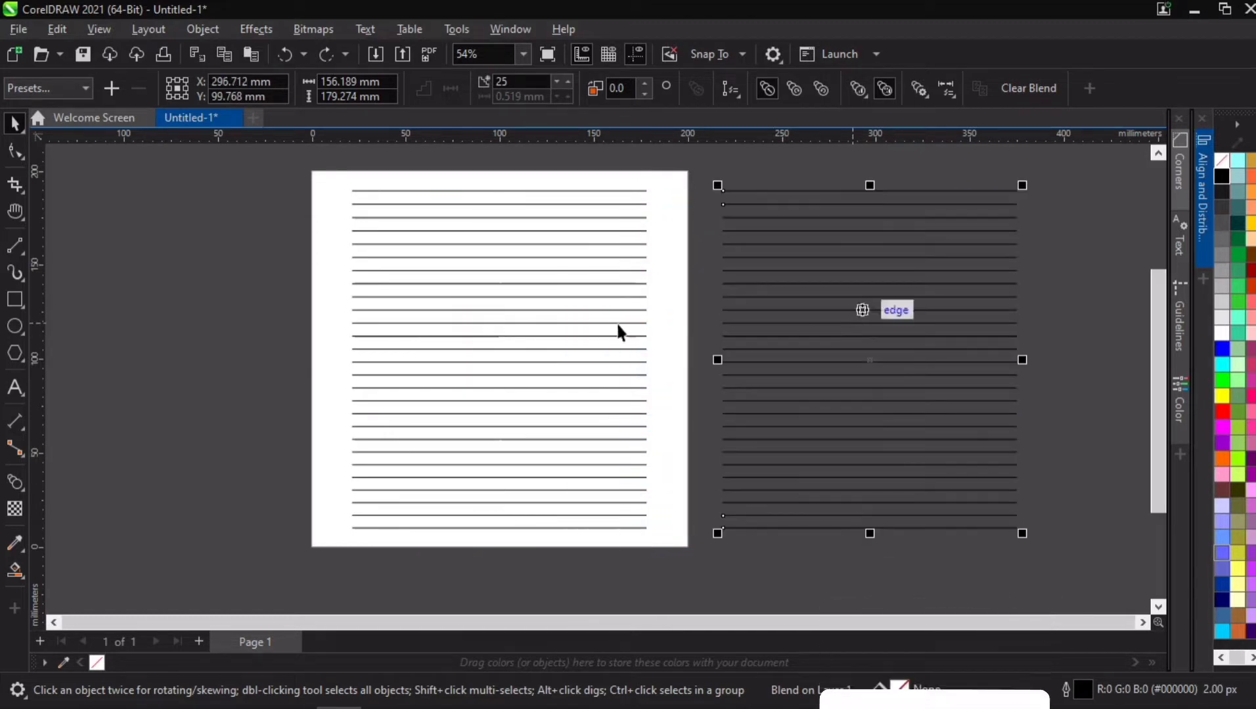
pyautogui.click(536, 278)
pyautogui.press('Delete')
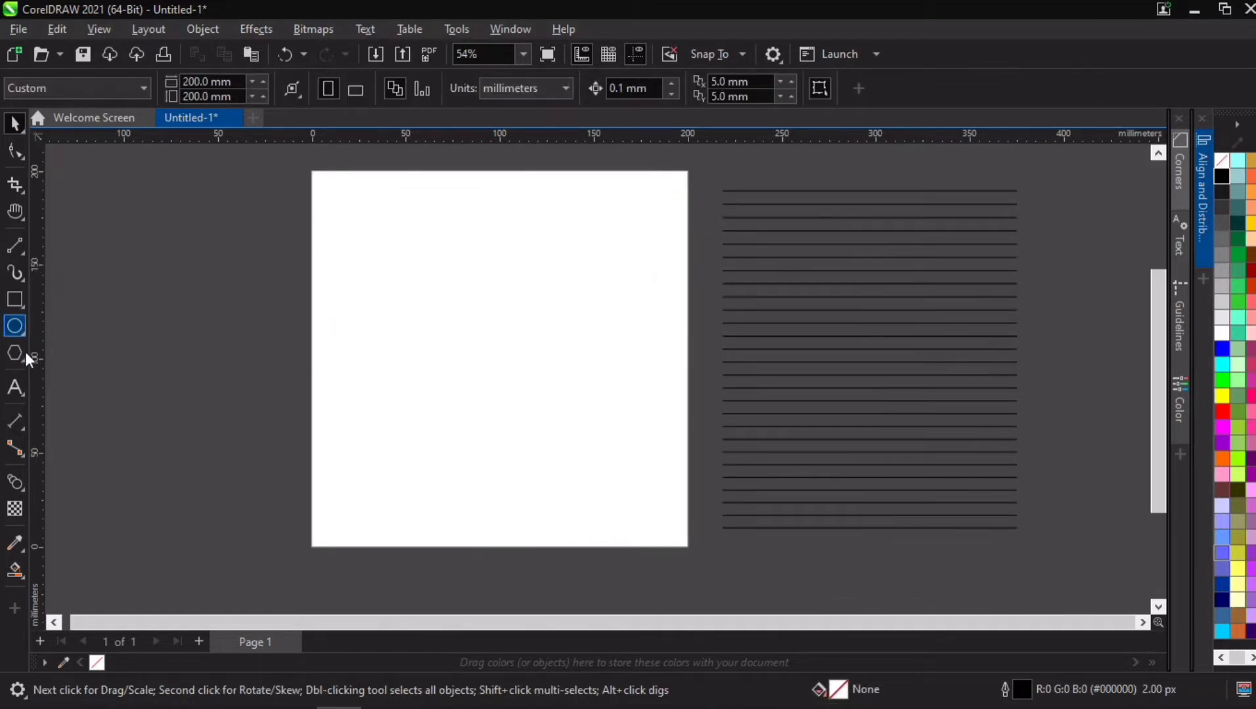
# Step: Add the artistic text "BLEND TOOL" near the upper left of the page
pyautogui.click(16, 395)
pyautogui.click(387, 214)
pyautogui.write('BL')
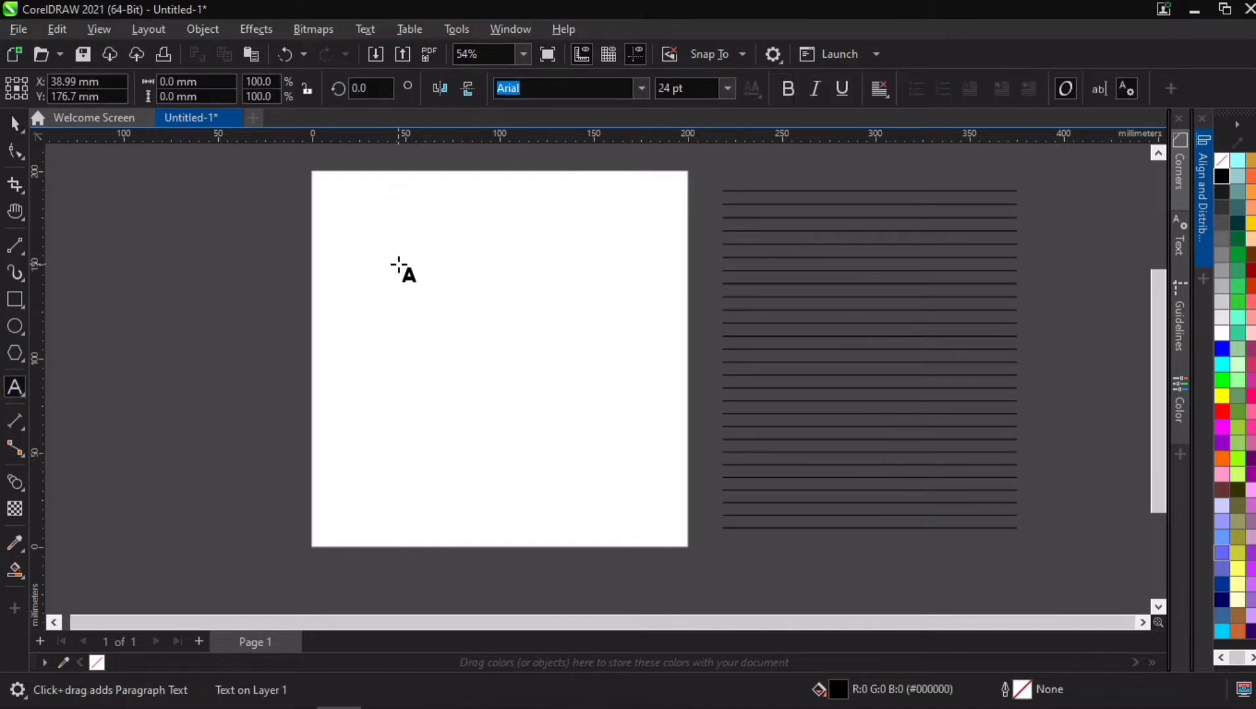
pyautogui.write('END TOOL')
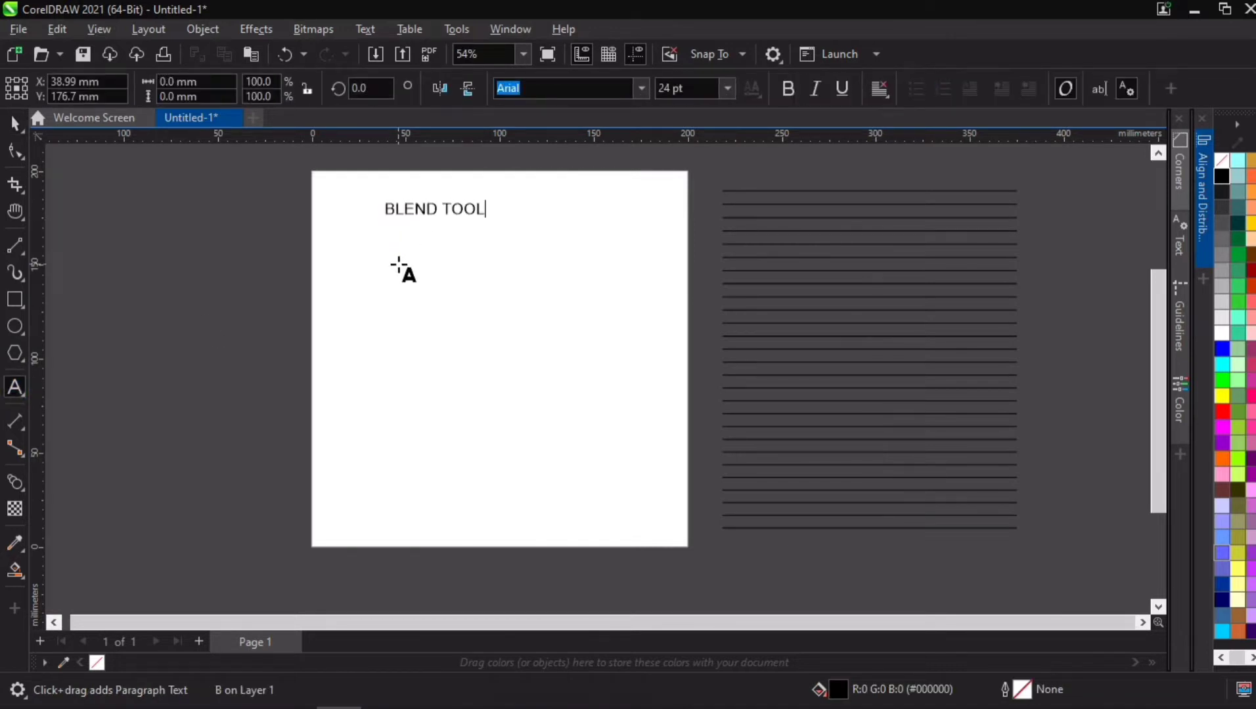
# Step: Enlarge the "BLEND TOOL" text to about 108 mm wide and place a copy directly below it near the page's lower edge
pyautogui.press('Escape')
pyautogui.click(14, 123)
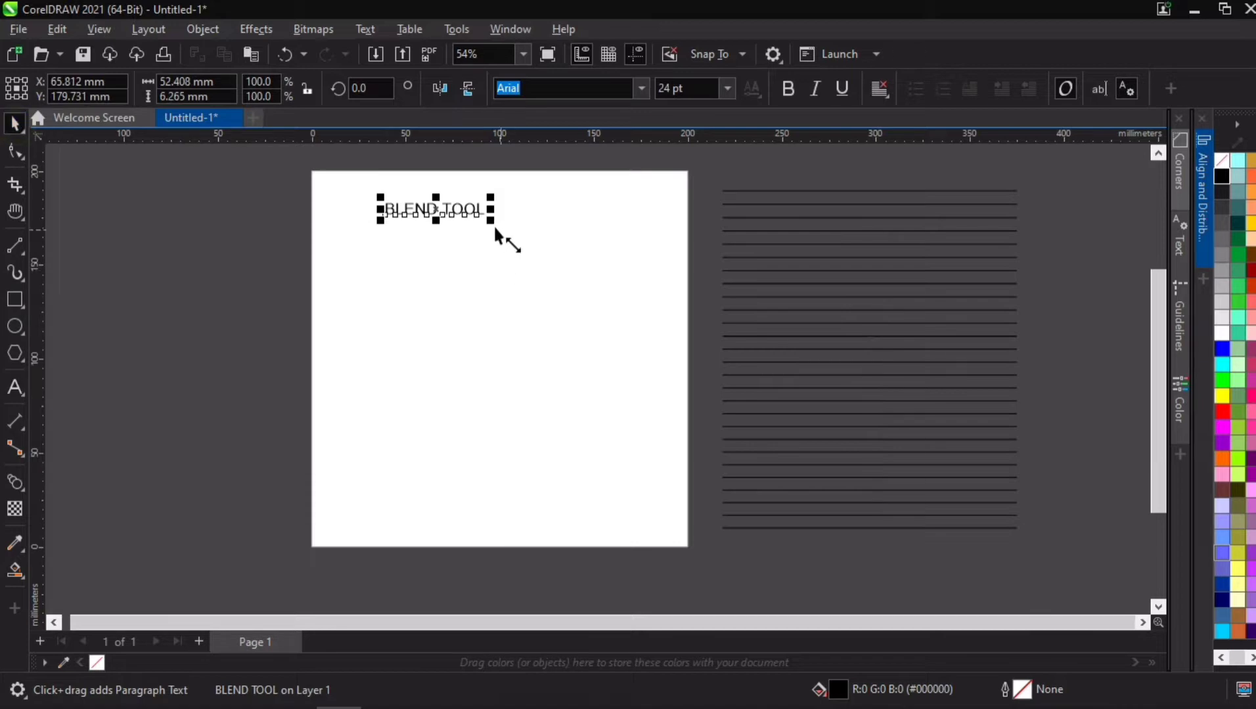
pyautogui.moveTo(494, 223); pyautogui.dragTo(597, 258)
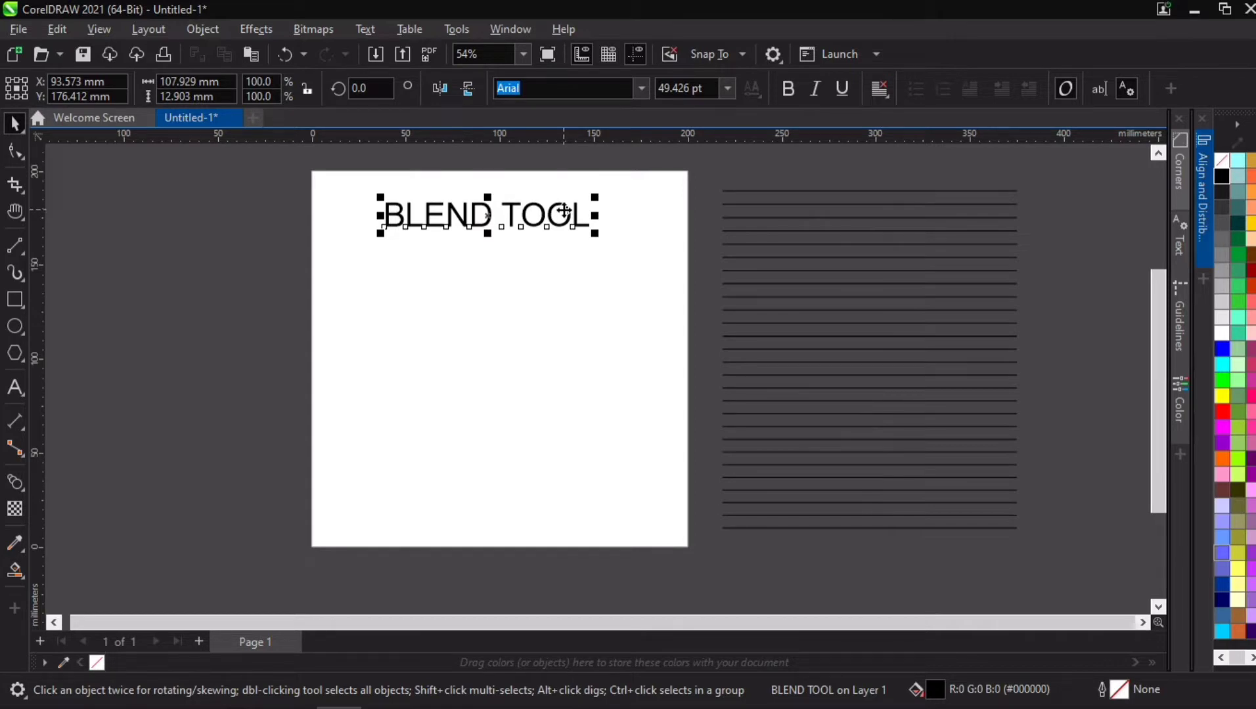
pyautogui.moveTo(567, 206); pyautogui.dragTo(596, 496)
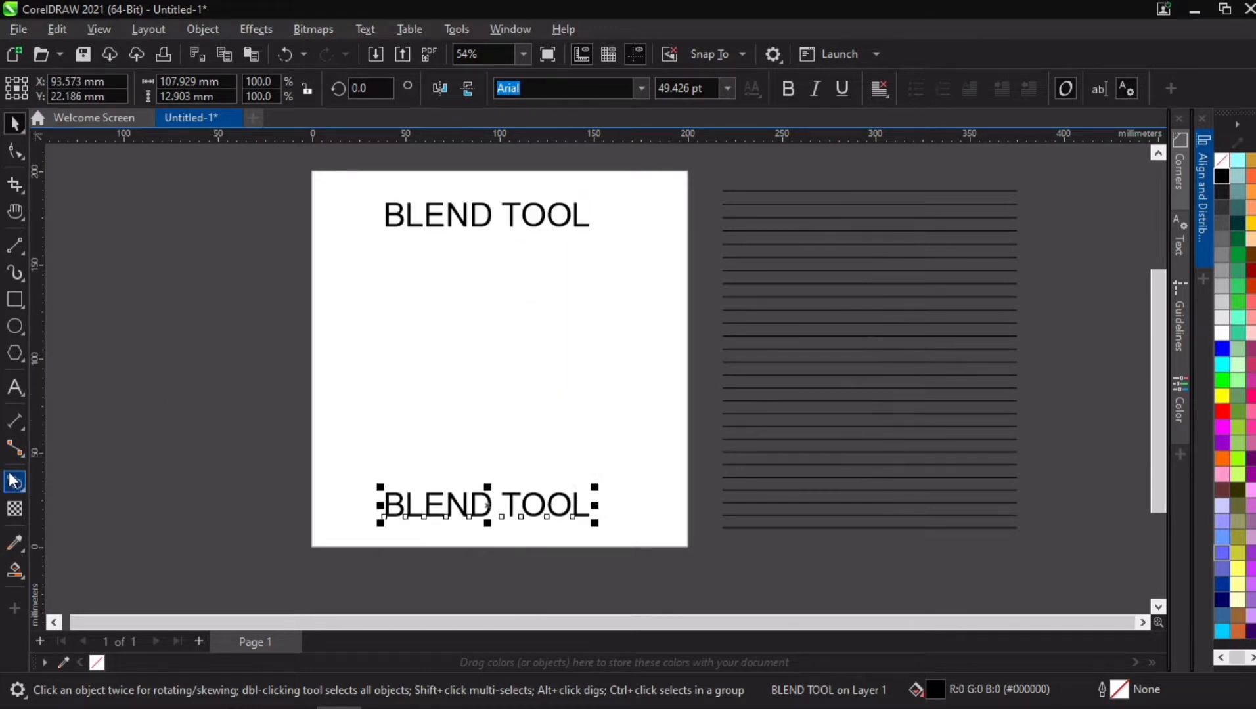
# Step: Blend the upper and lower "BLEND TOOL" texts together and set the number of blend steps to 15
pyautogui.moveTo(447, 507); pyautogui.dragTo(494, 214)
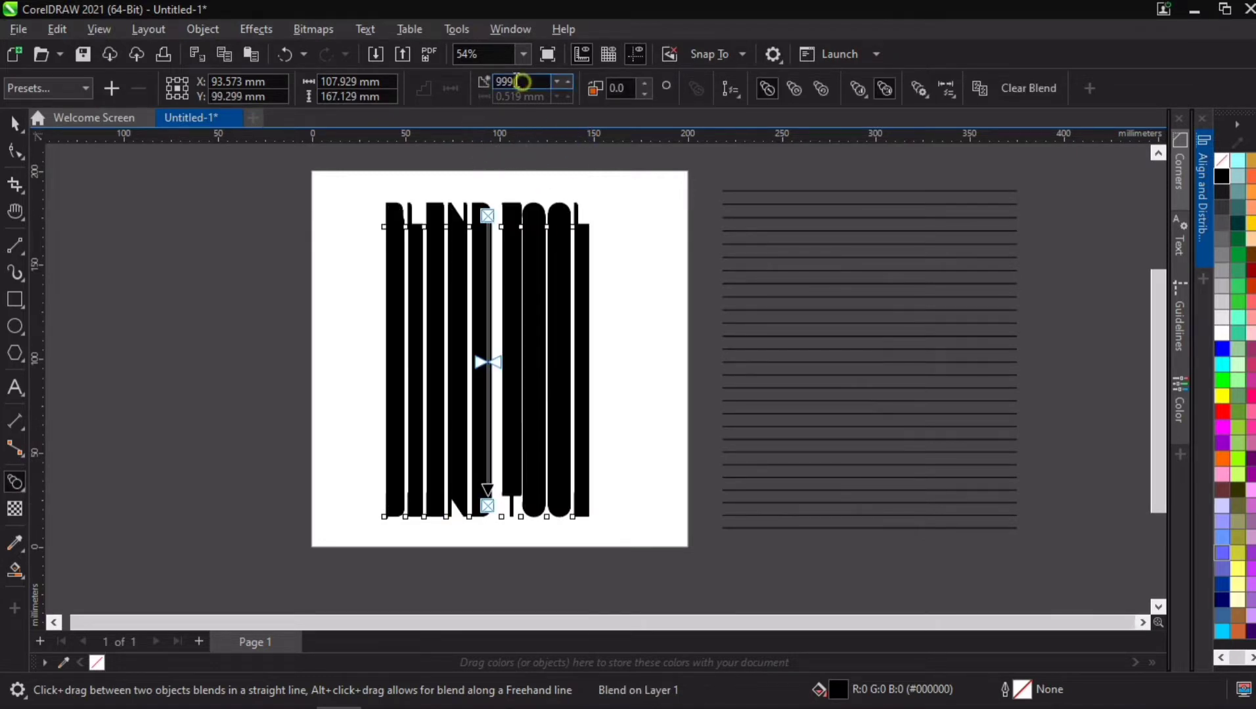
pyautogui.moveTo(522, 81); pyautogui.dragTo(486, 81)
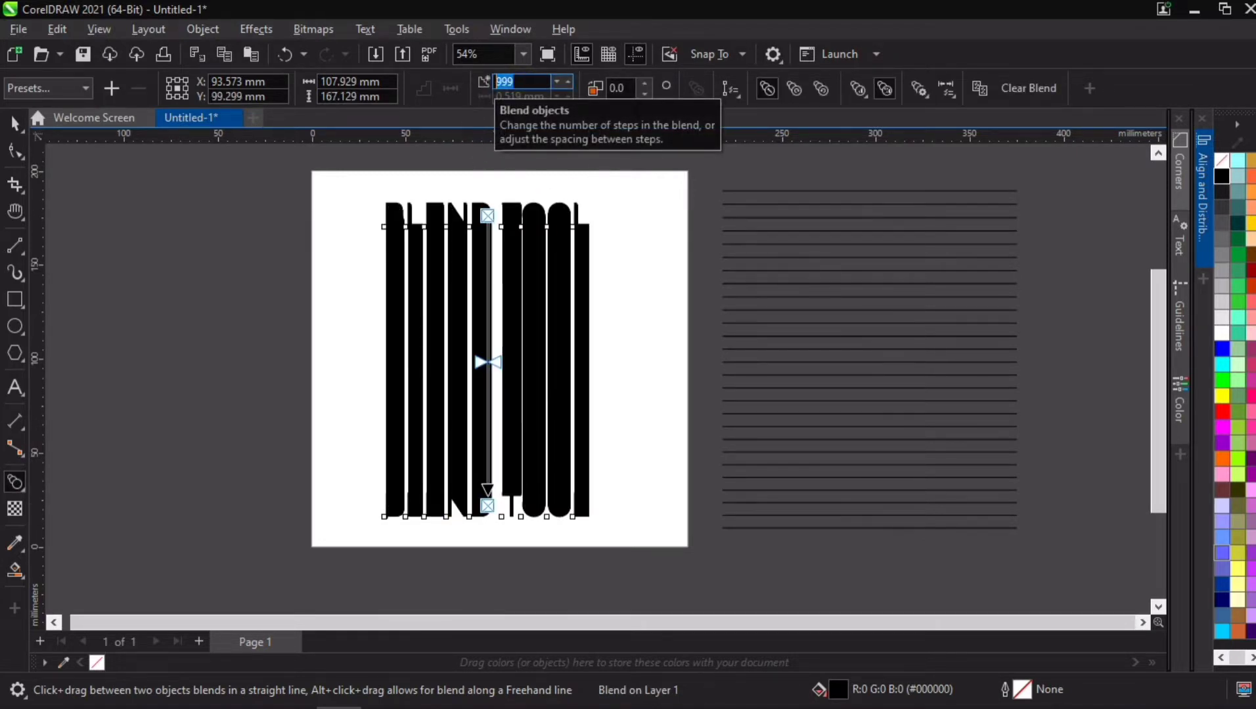
pyautogui.write('2')
pyautogui.press('BackSpace')
pyautogui.write('15')
pyautogui.press('Return')
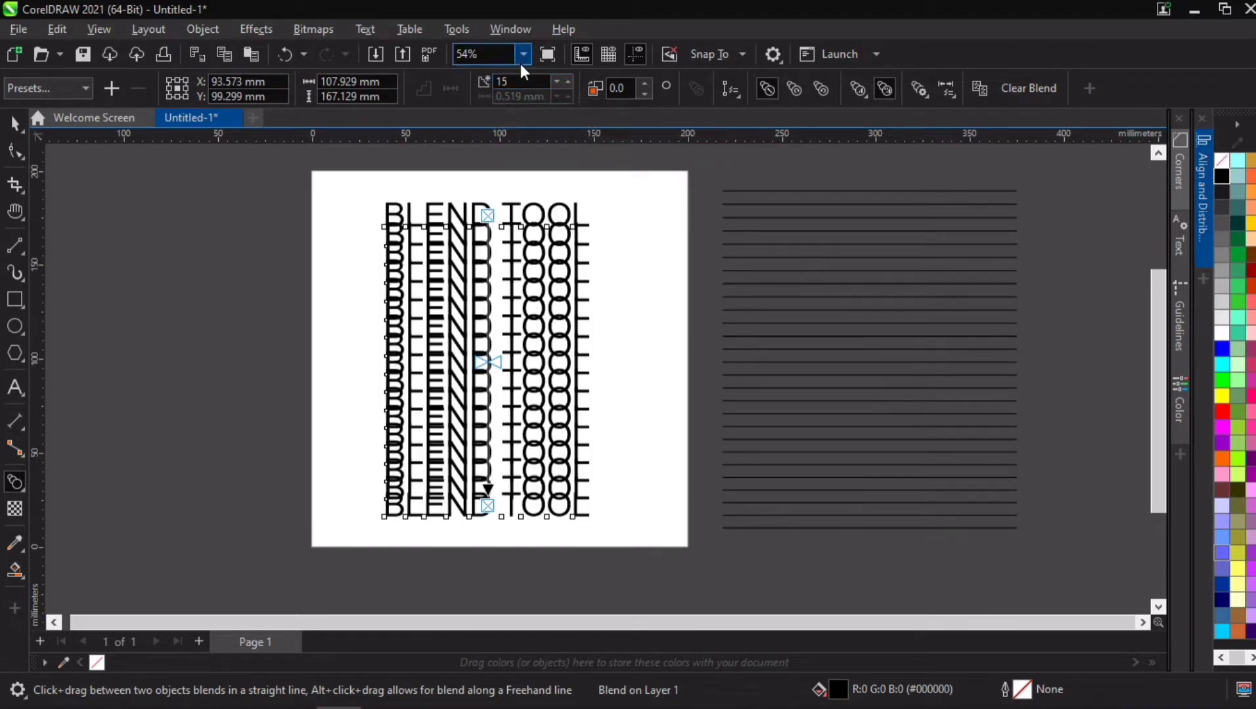
# Step: Set the text blend's number of steps to 10 and finish editing the blend
pyautogui.press('BackSpace')
pyautogui.write('0')
pyautogui.press('Return')
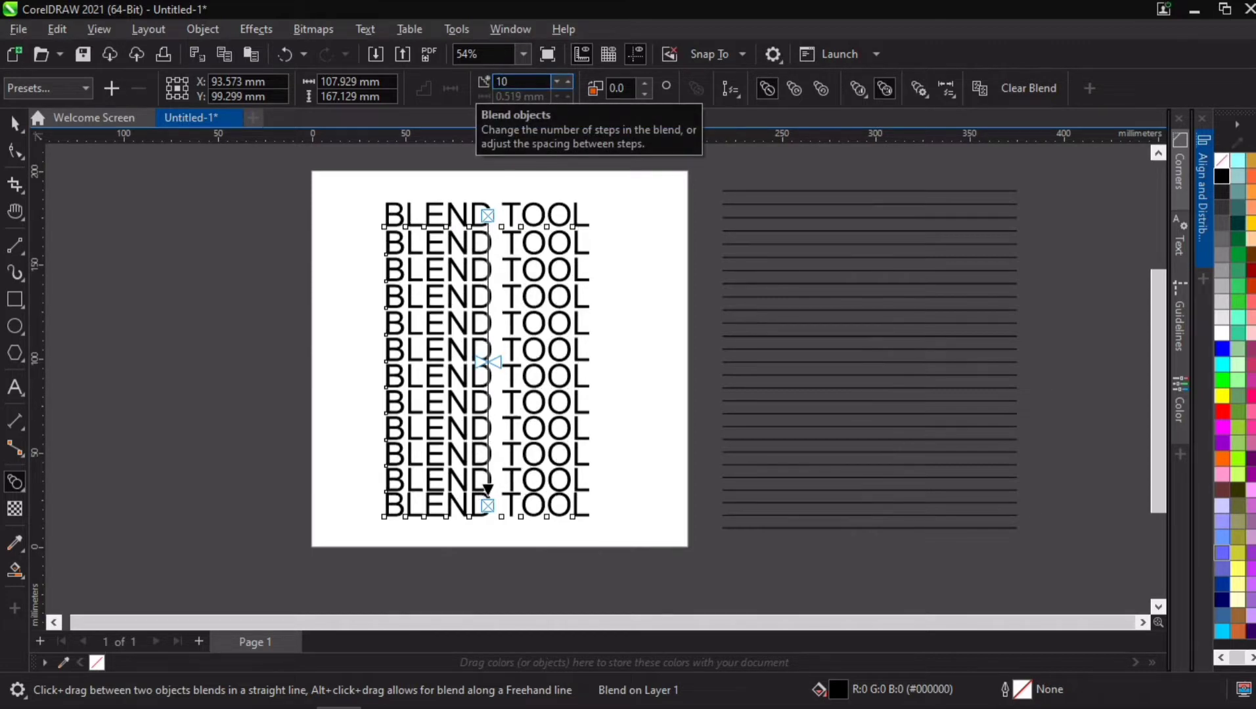
pyautogui.click(123, 245)
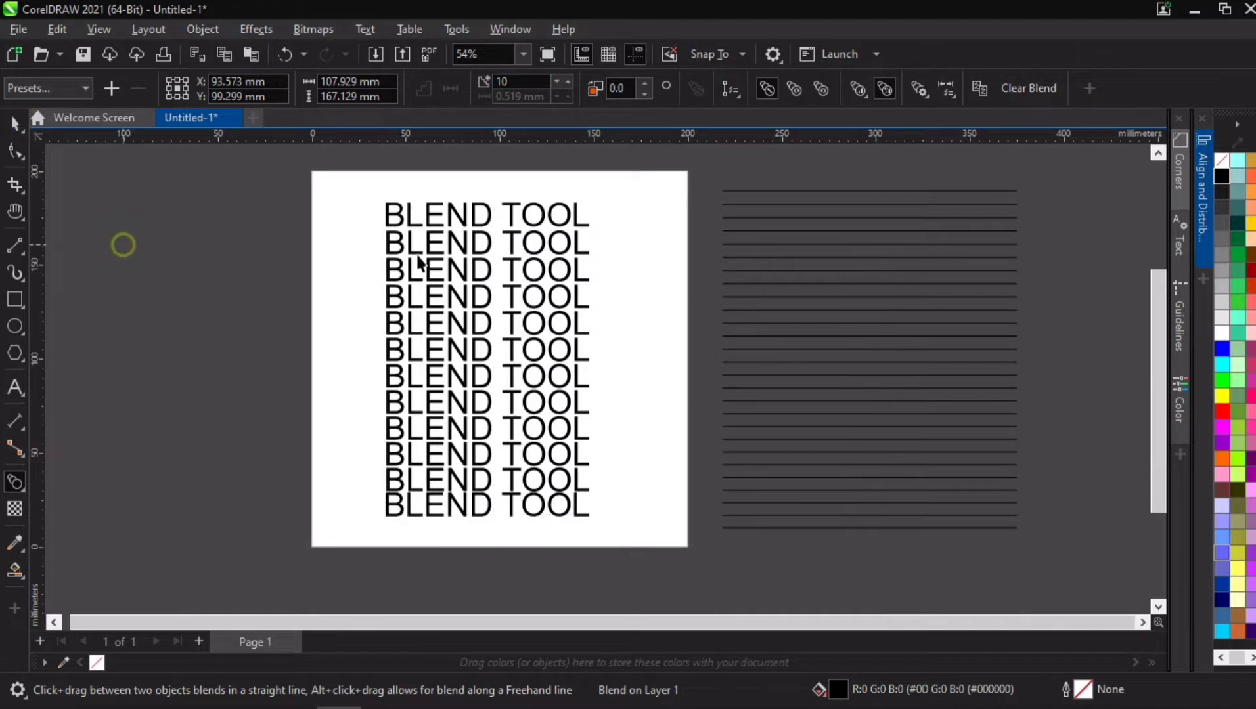
pyautogui.press('space')
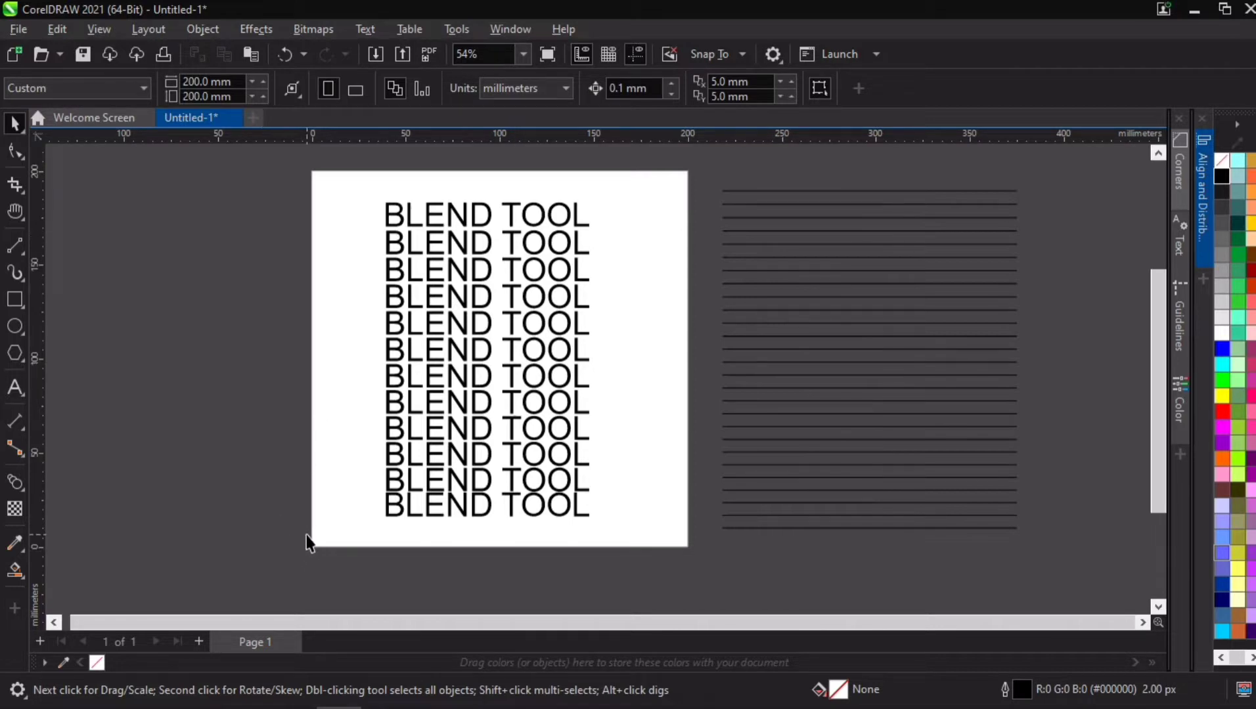
# Step: Add a second page to the document and draw a square about 195 mm wide overlapping the page
pyautogui.click(199, 642)
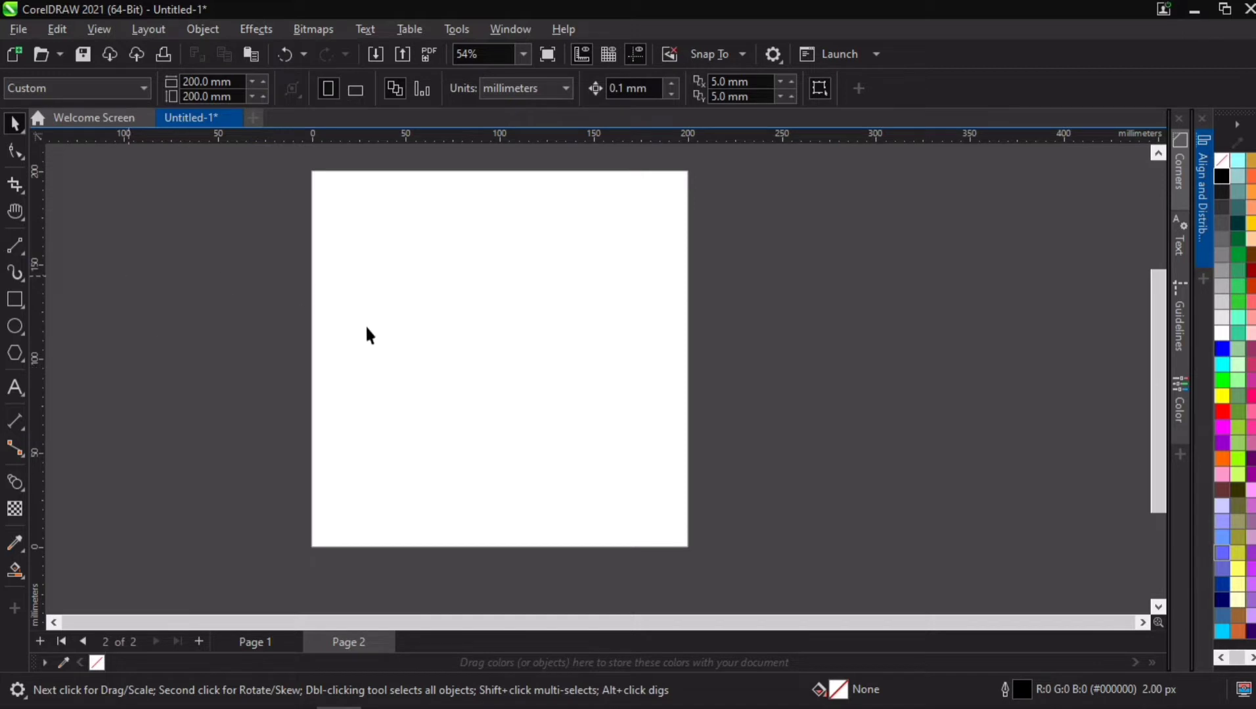
pyautogui.moveTo(651, 284); pyautogui.dragTo(672, 302)
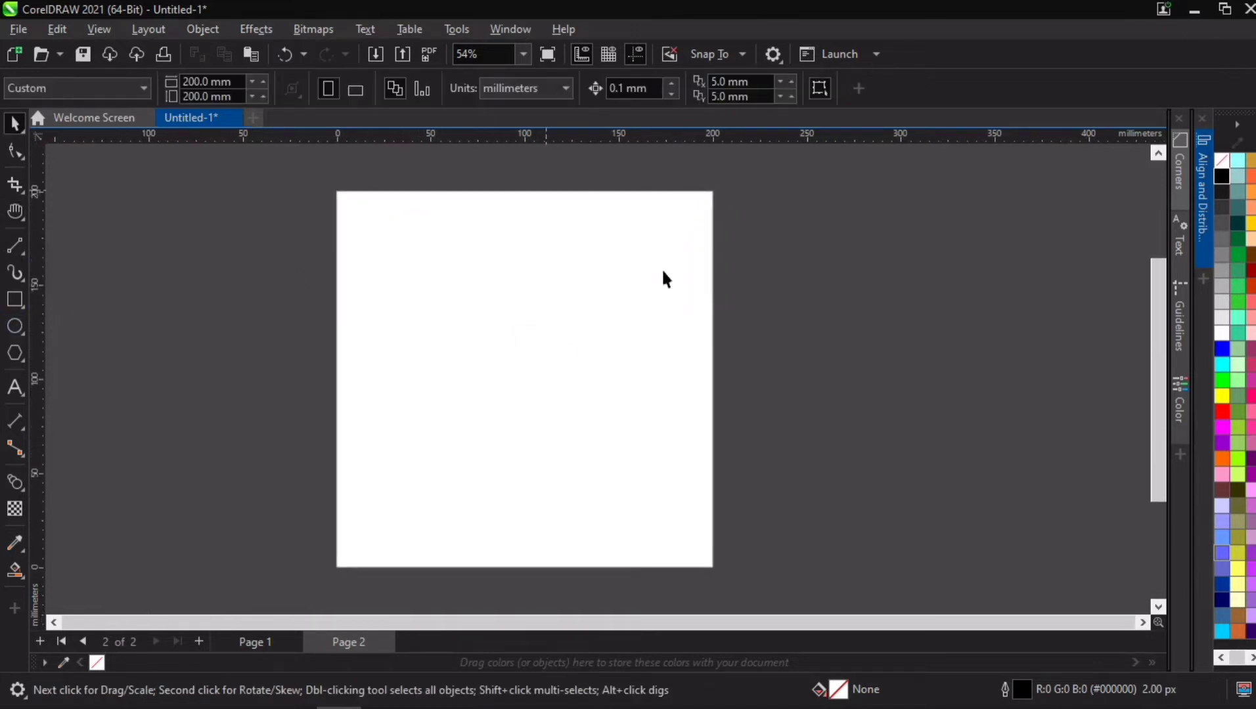
pyautogui.click(14, 299)
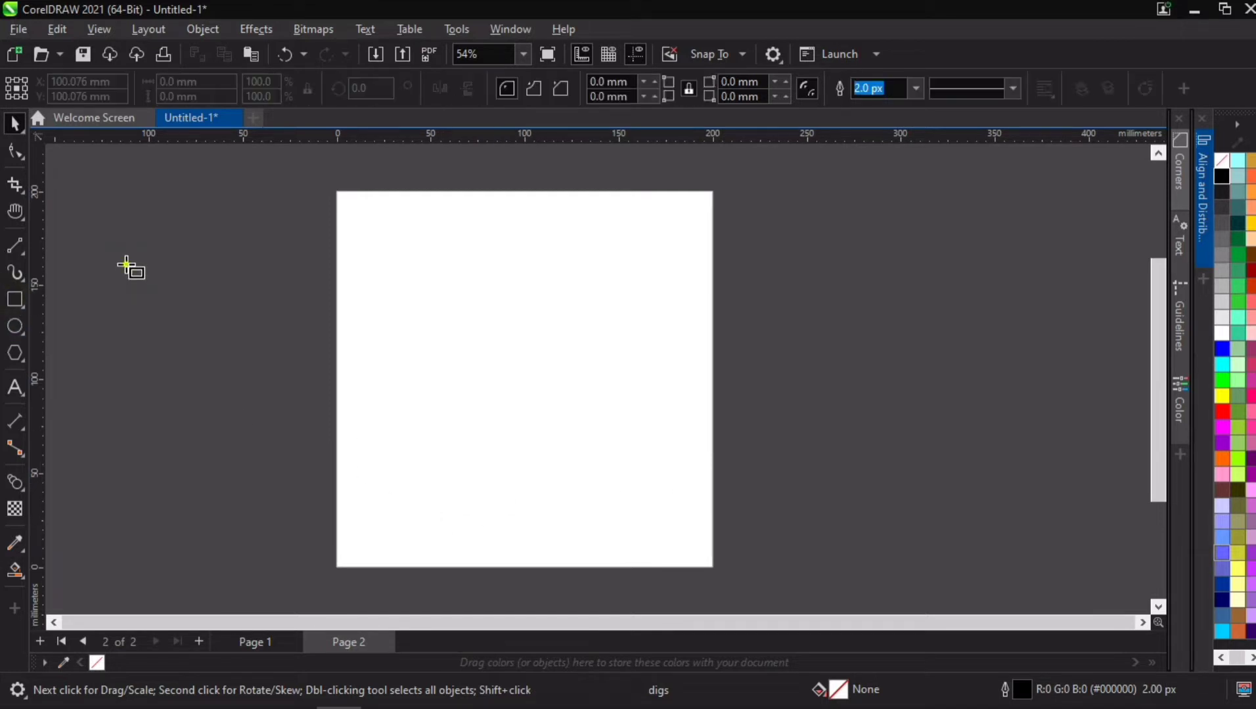
pyautogui.moveTo(126, 265); pyautogui.dragTo(491, 449)
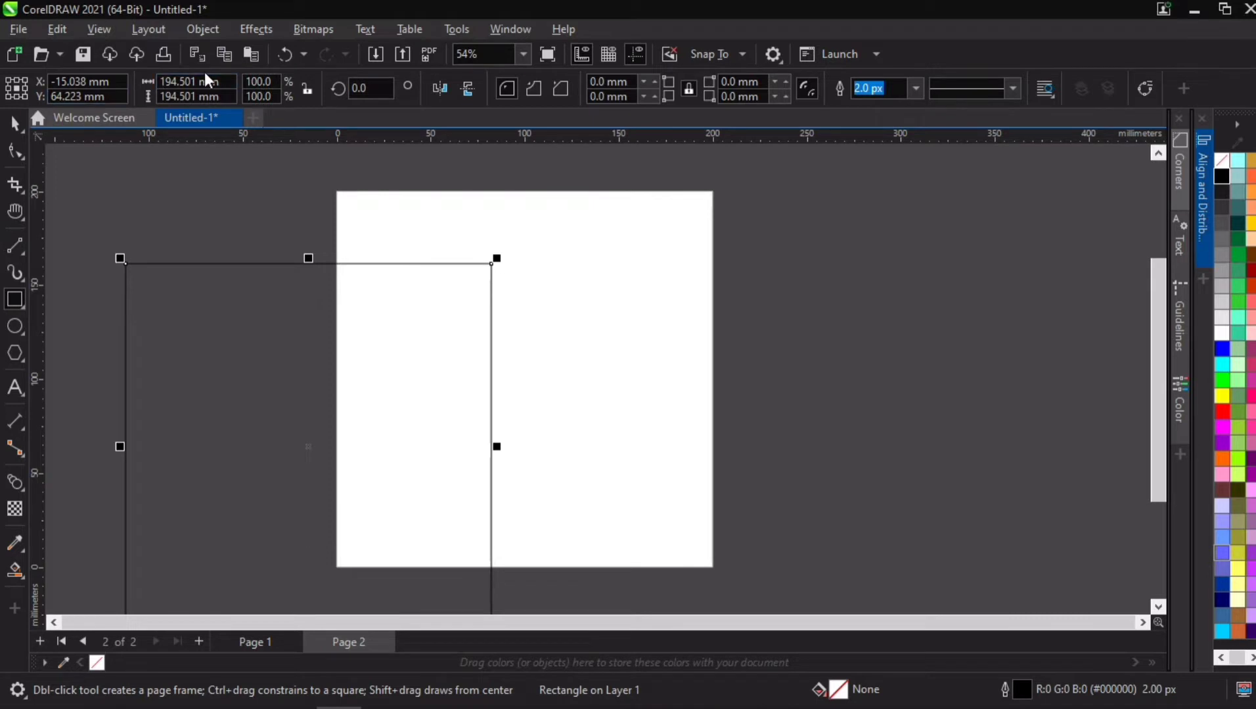
# Step: Set the square's width and height to 200 mm and centre it on the page
pyautogui.click(208, 81)
pyautogui.write('200')
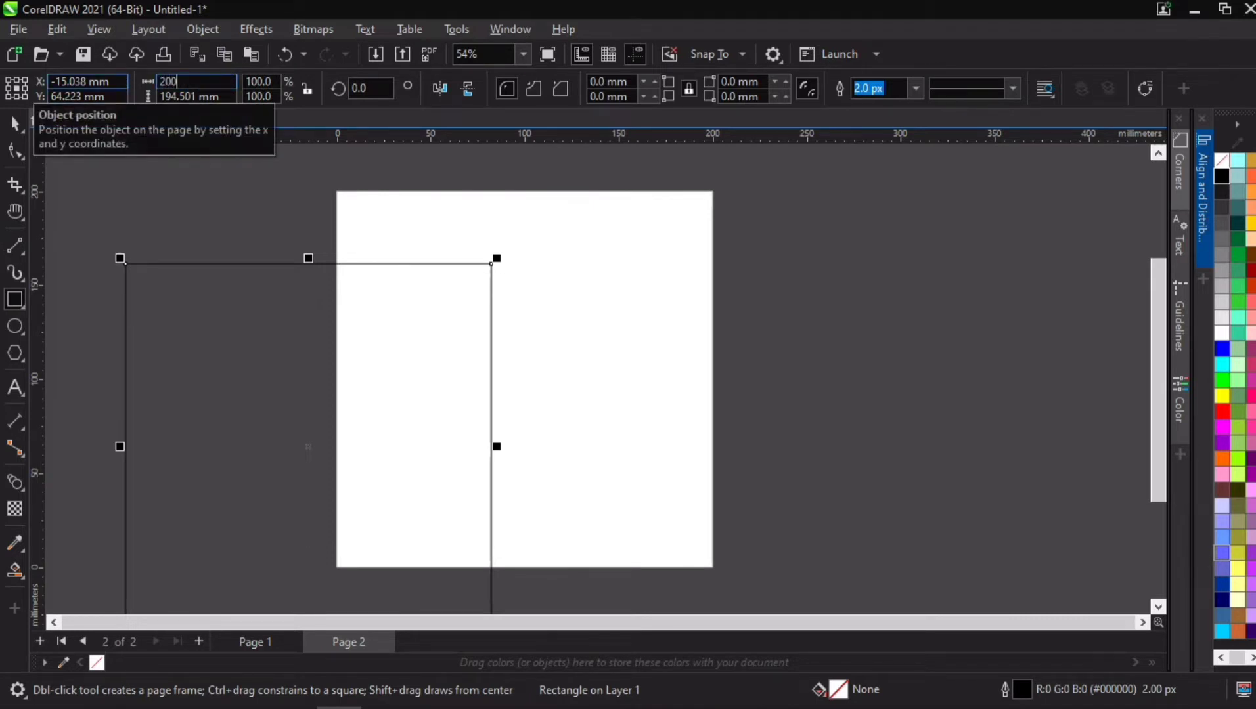
pyautogui.press('Tab')
pyautogui.write('20')
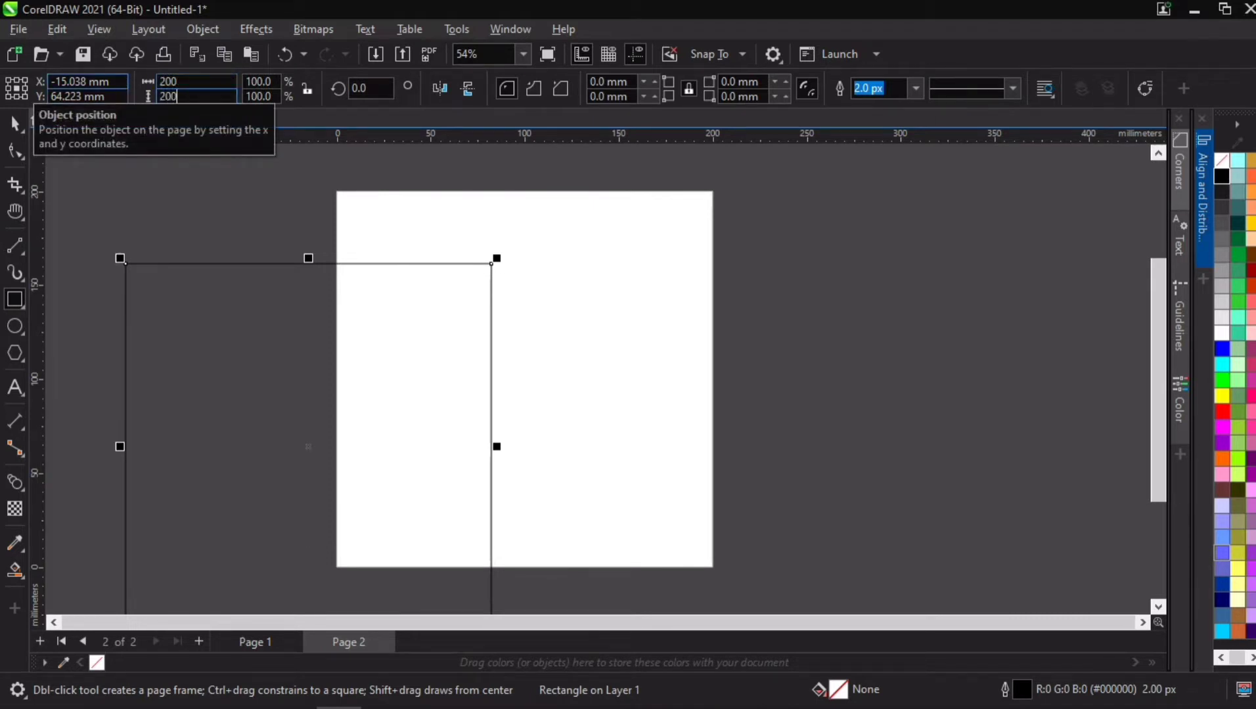
pyautogui.press('Return')
pyautogui.press('p')
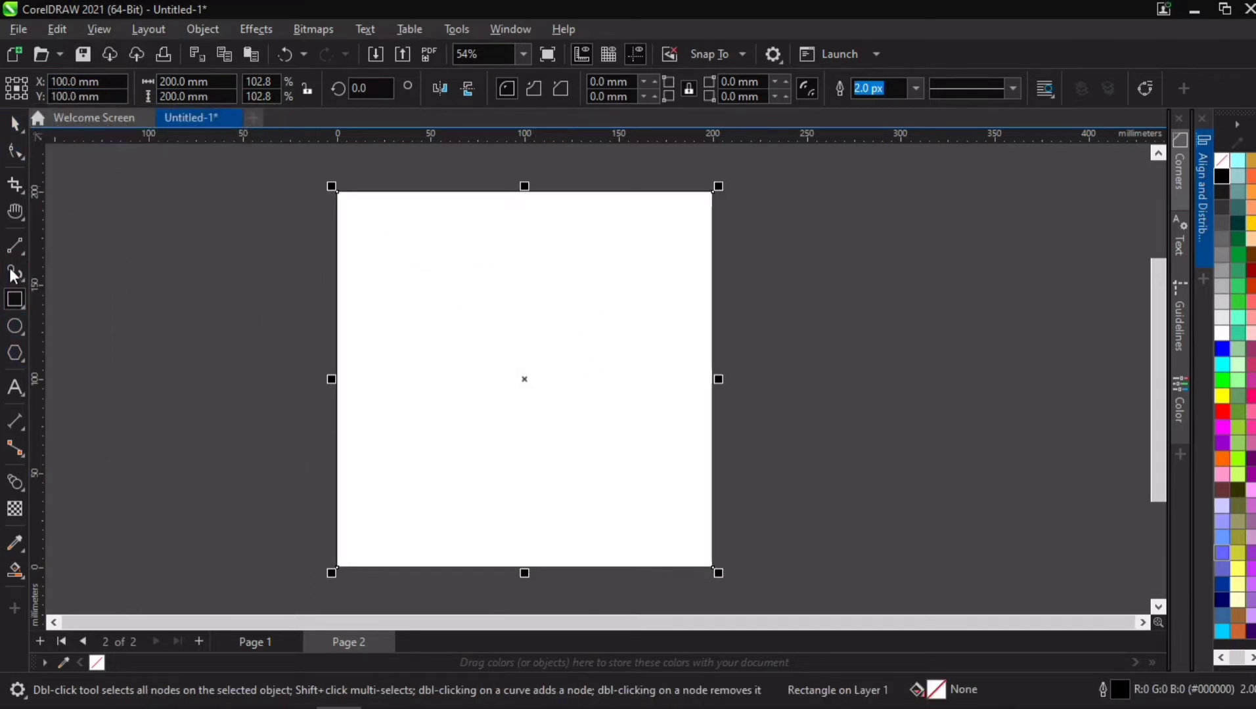
# Step: Draw a radial Impact shape from the square's centre to beyond its corners, and give its lines the uniform-width style
pyautogui.click(16, 356)
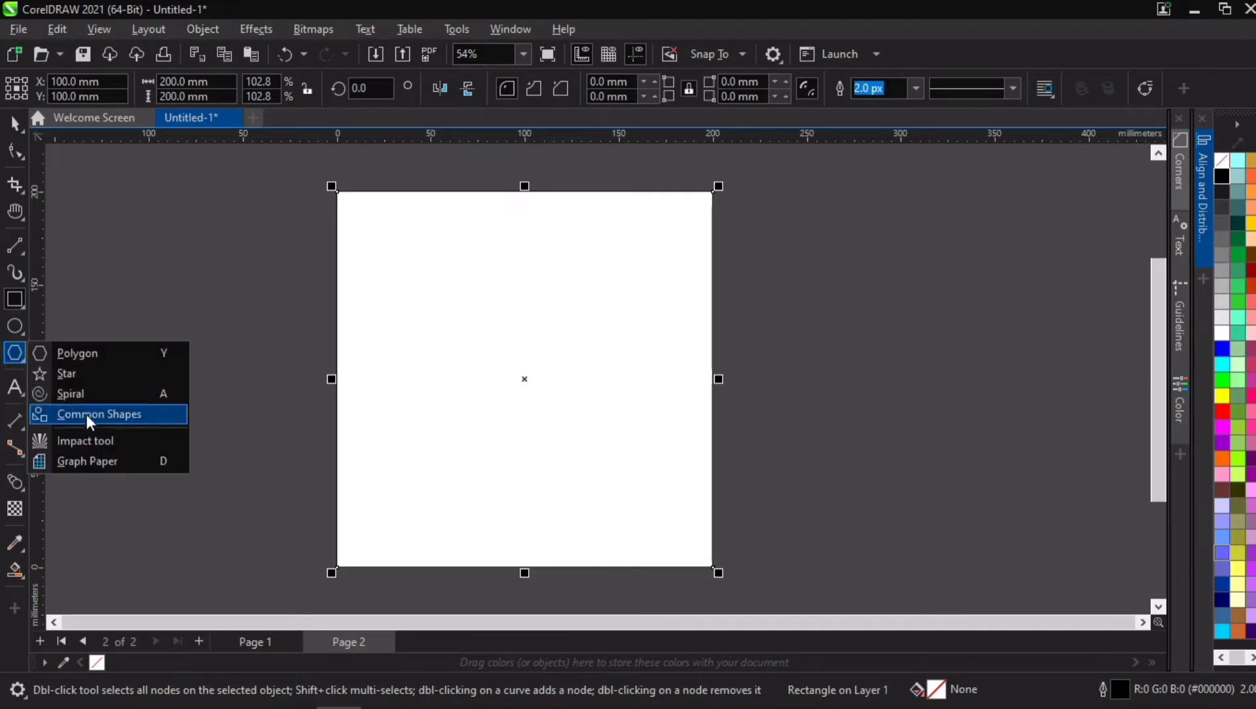
pyautogui.click(92, 441)
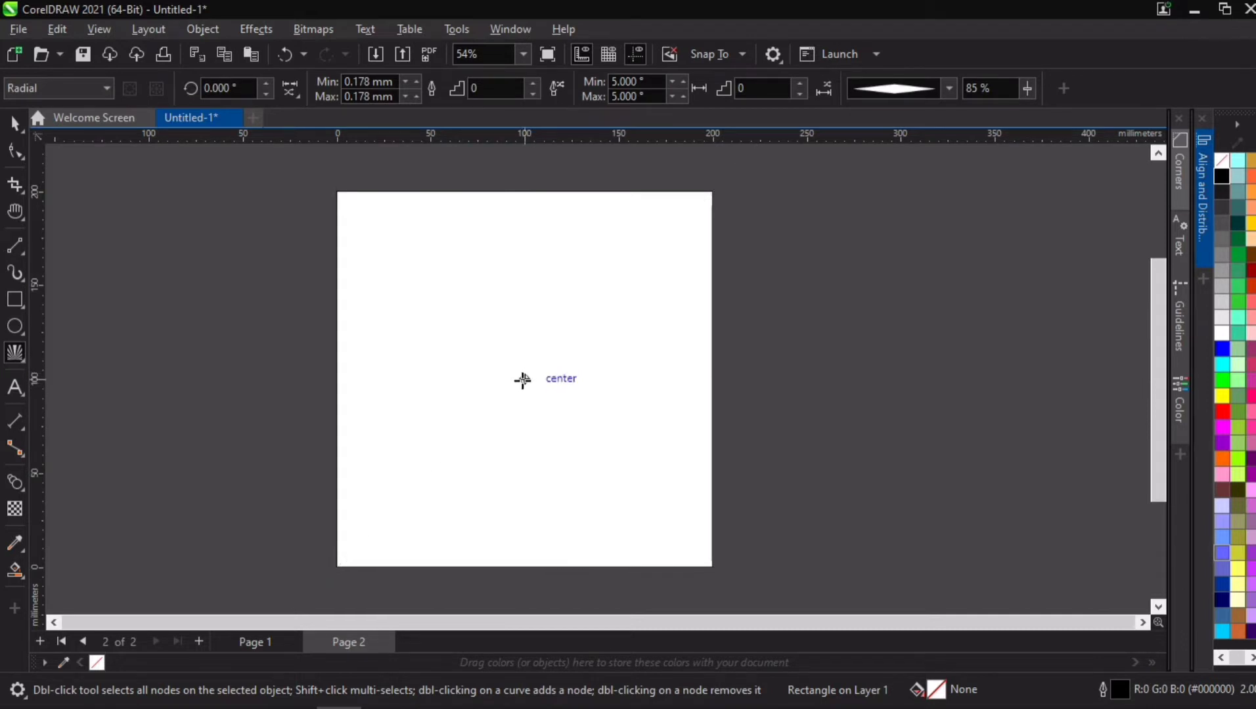
pyautogui.moveTo(524, 379); pyautogui.dragTo(734, 560)
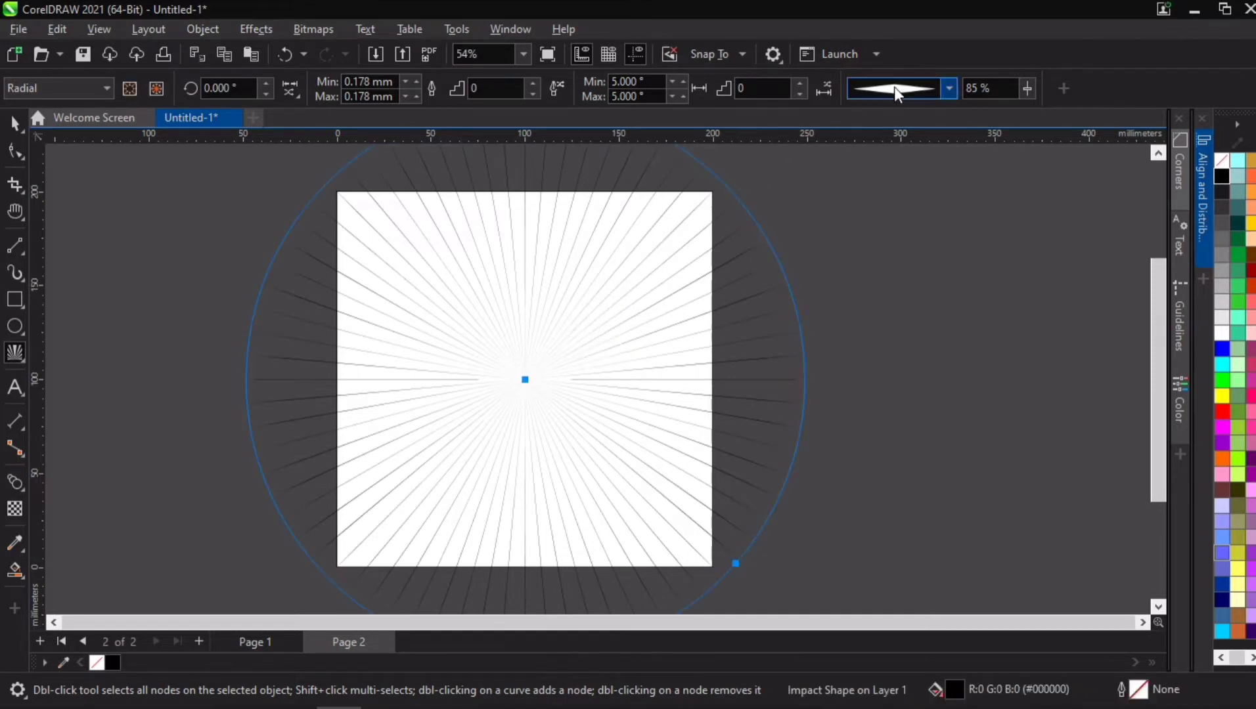
pyautogui.click(947, 88)
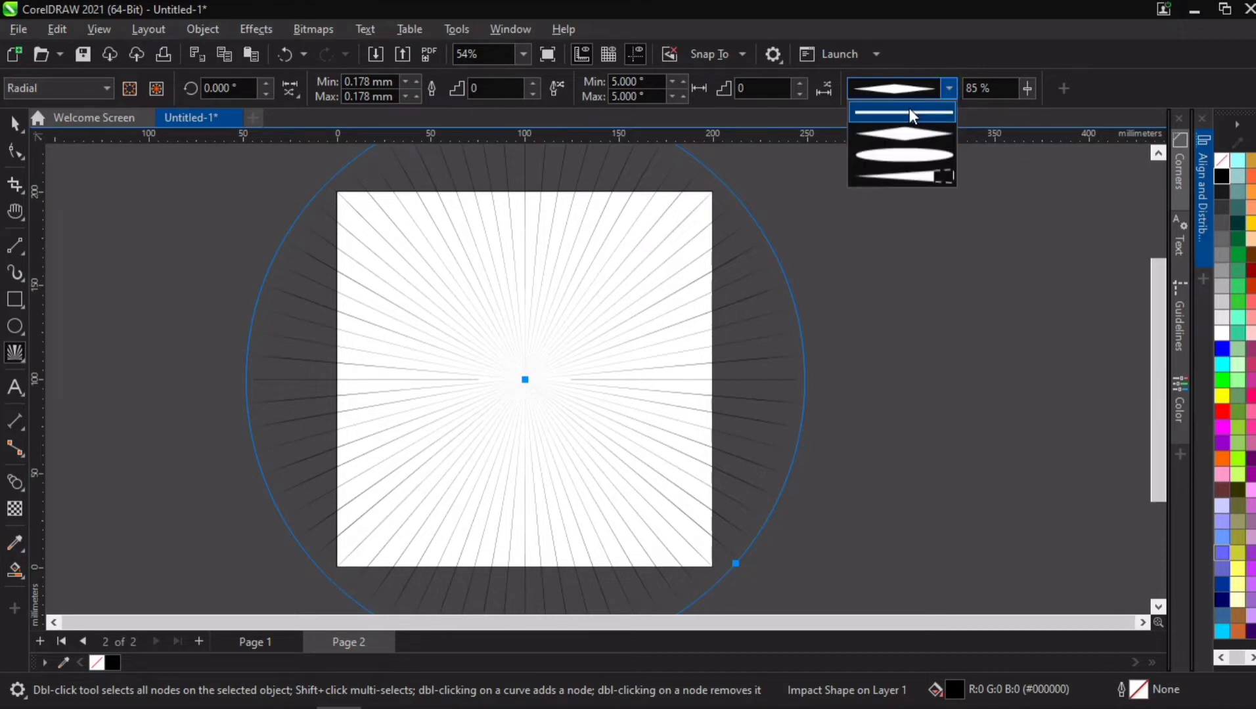
pyautogui.click(909, 107)
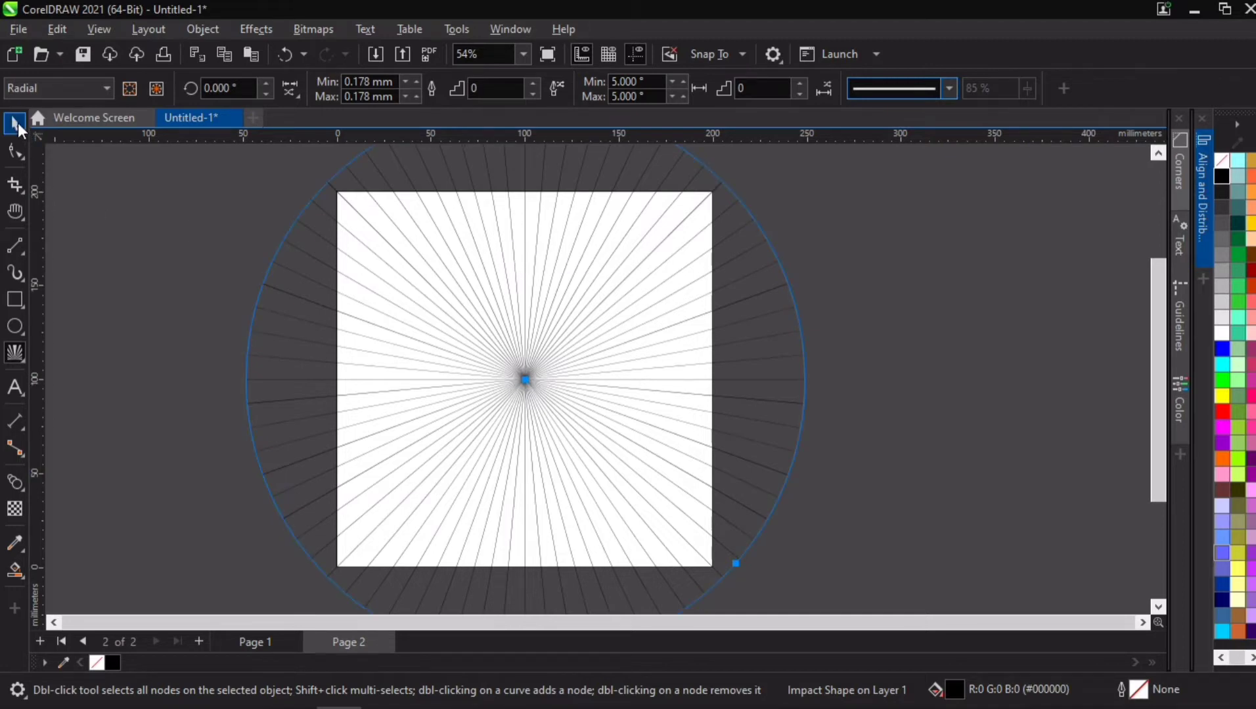
# Step: Smart Fill every other wedge with black, from the top centre clockwise through the square's upper right quarter
pyautogui.click(16, 570)
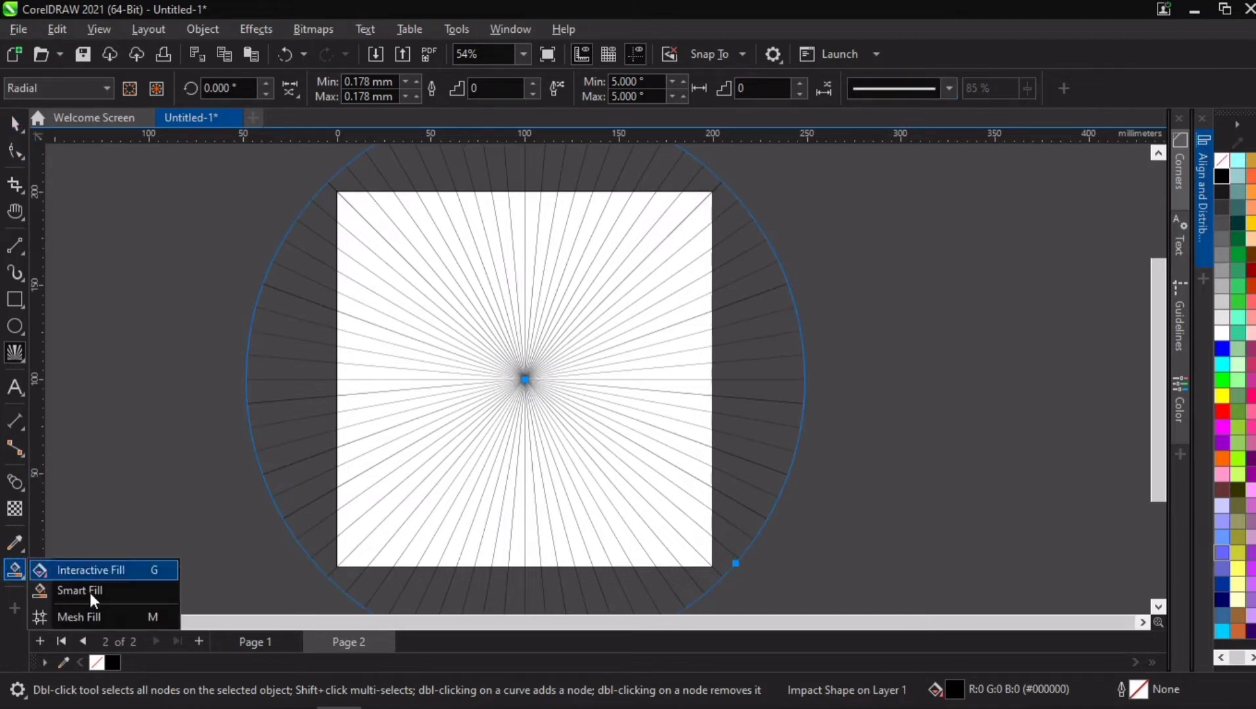
pyautogui.click(81, 592)
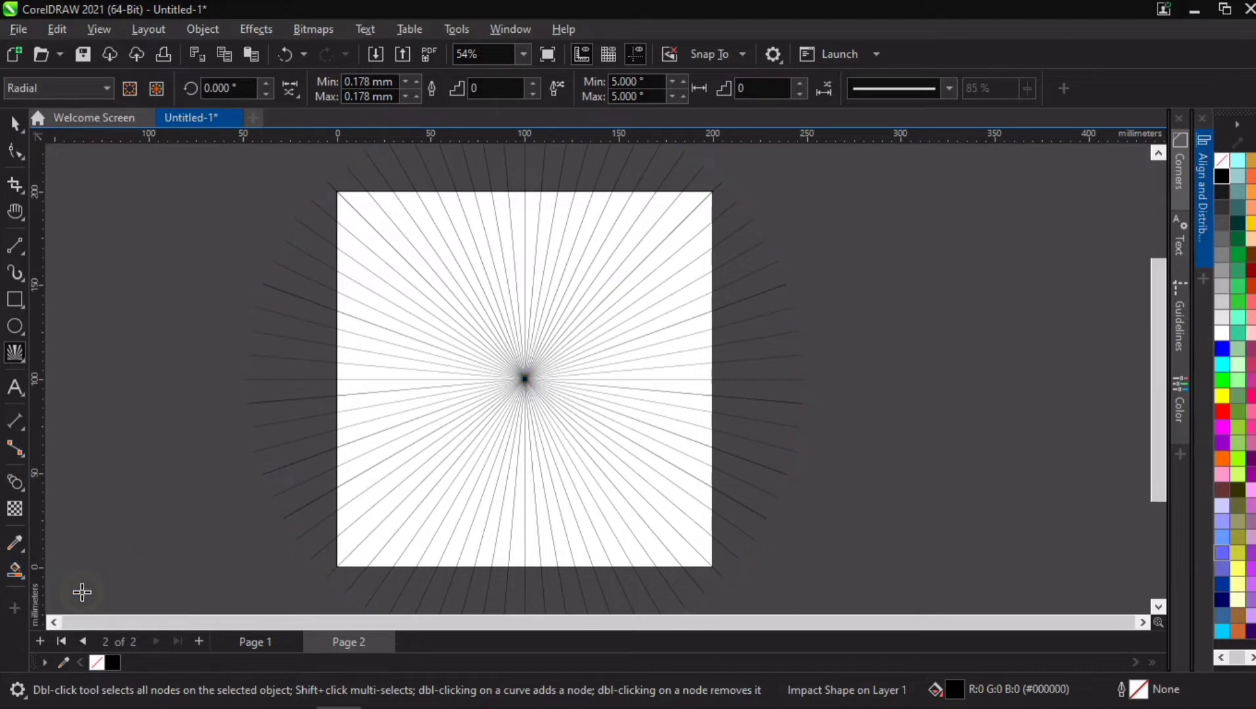
pyautogui.click(526, 216)
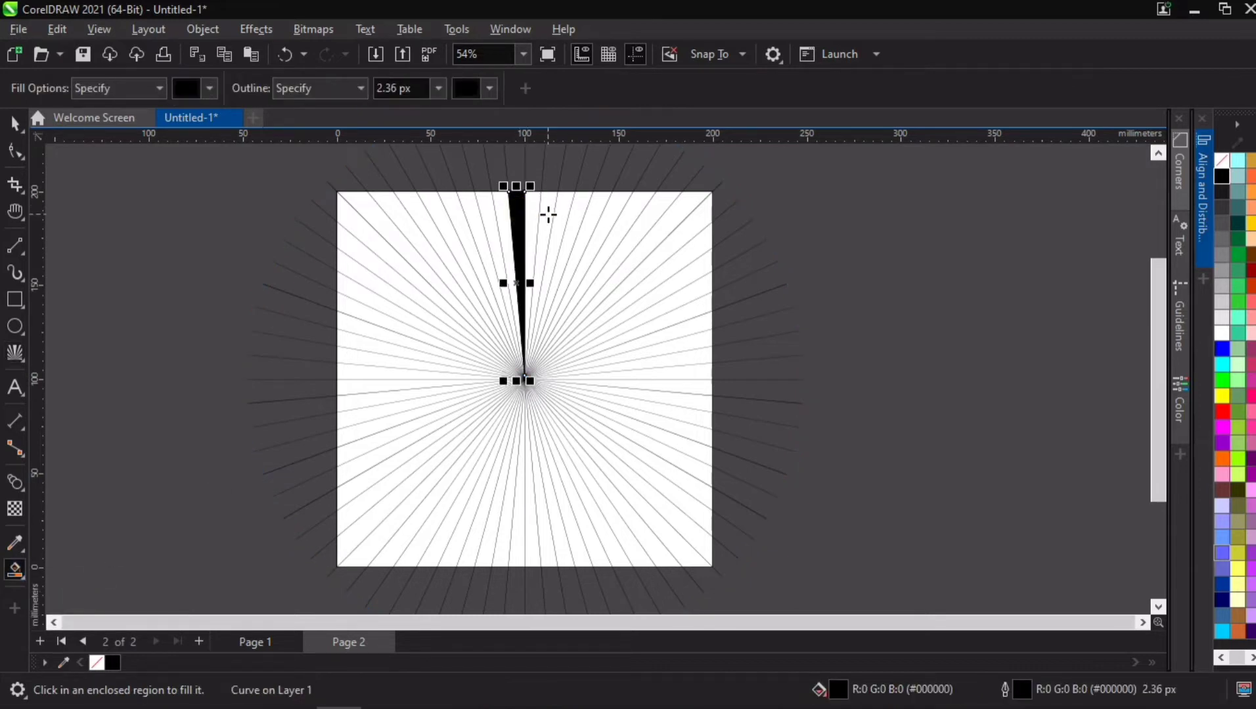
pyautogui.click(548, 213)
pyautogui.click(573, 223)
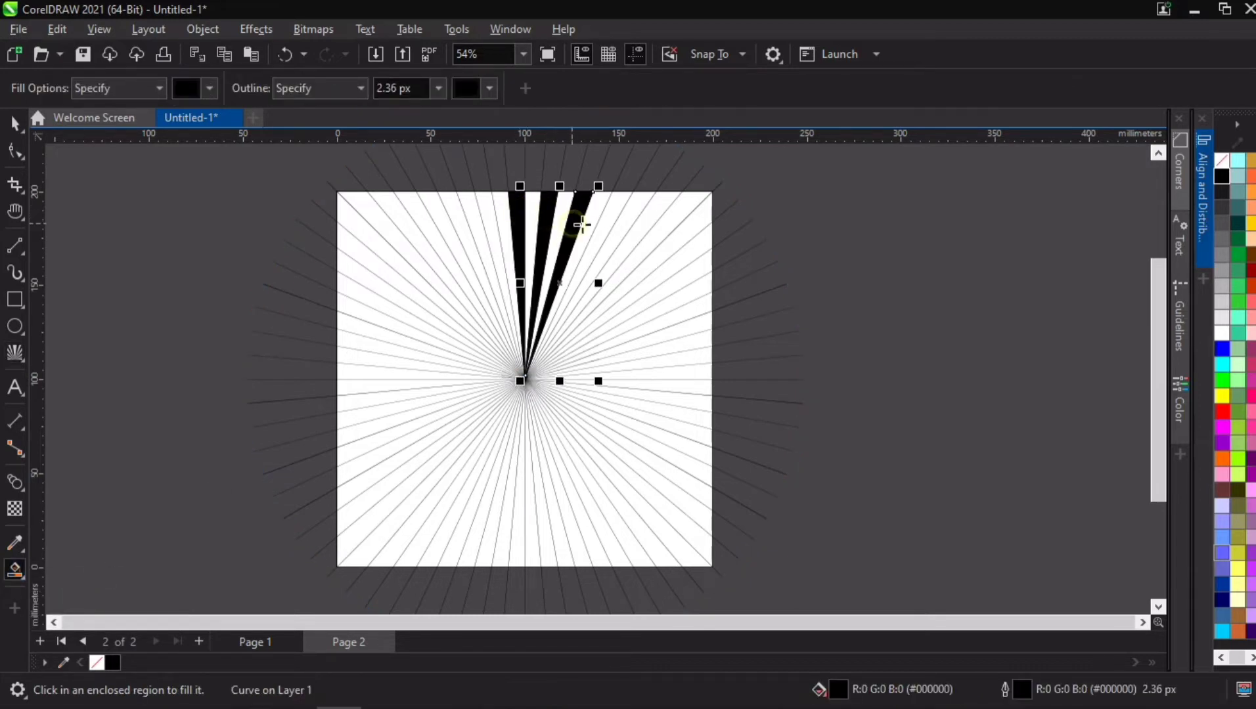
pyautogui.click(607, 240)
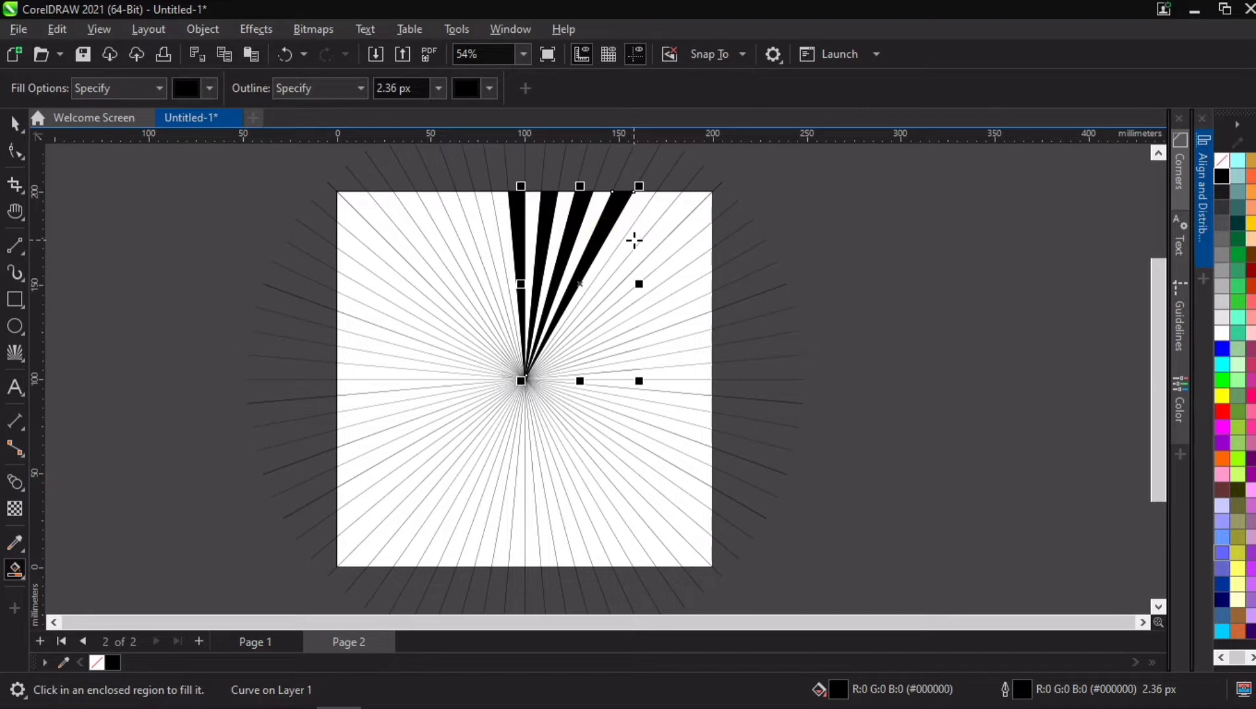
pyautogui.click(634, 241)
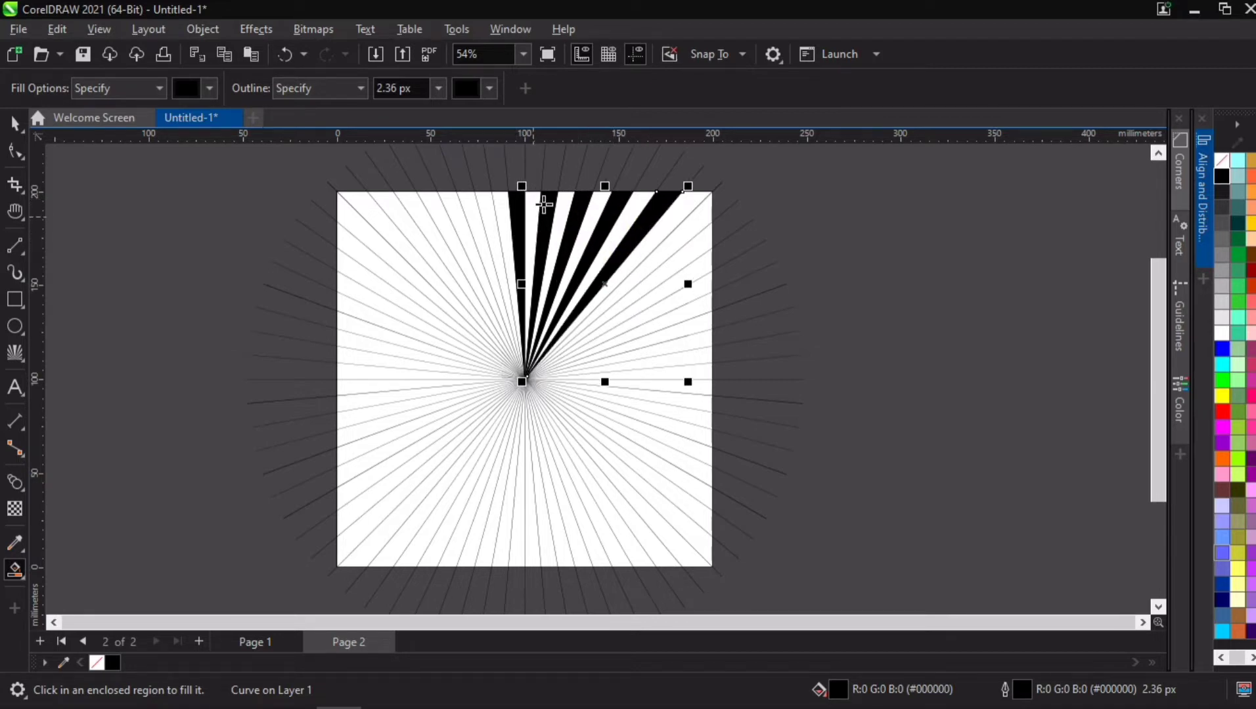
pyautogui.click(675, 244)
pyautogui.click(685, 288)
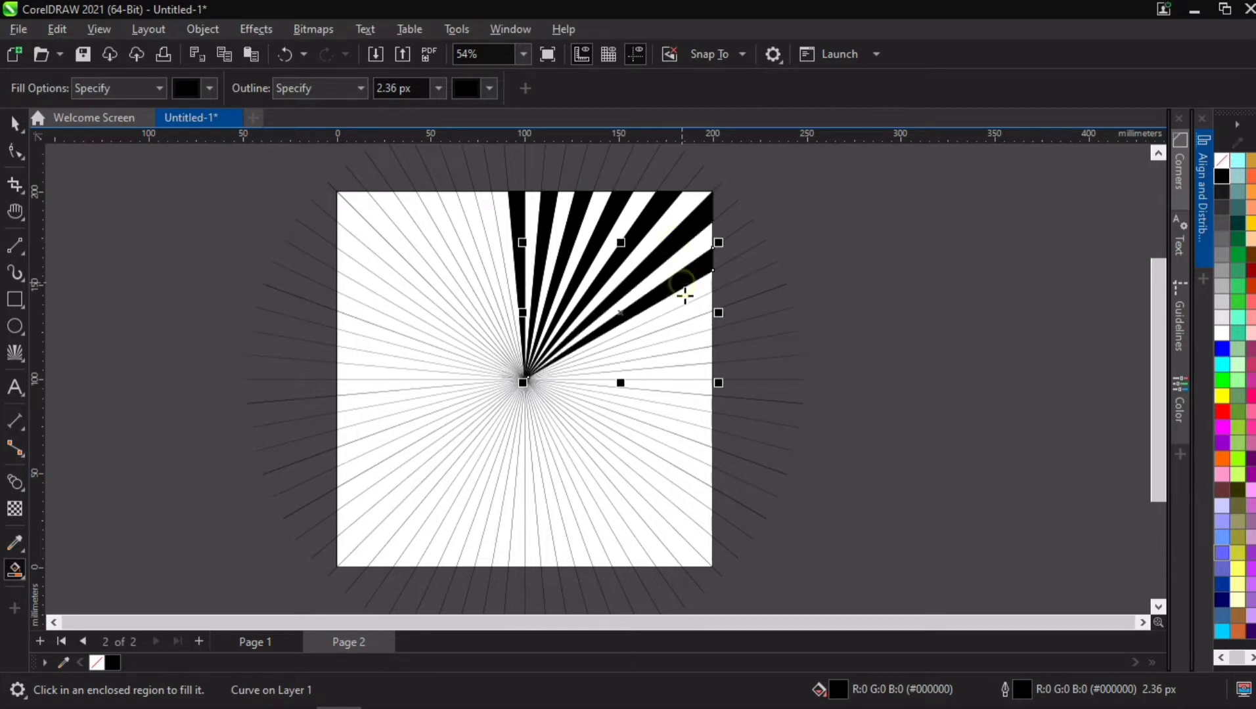
pyautogui.click(689, 314)
pyautogui.click(690, 346)
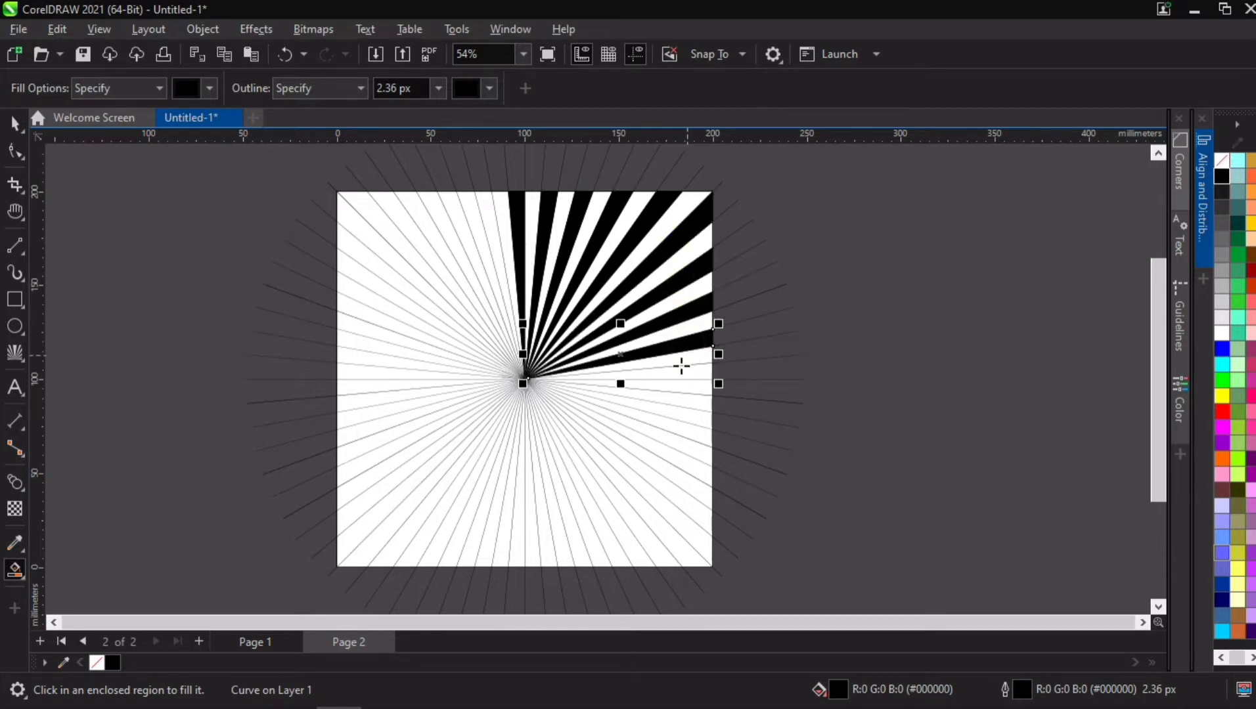
# Step: Continue filling alternate wedges black clockwise through the lower right quarter and along the bottom of the square
pyautogui.click(680, 371)
pyautogui.click(671, 398)
pyautogui.click(657, 421)
pyautogui.click(637, 438)
pyautogui.click(617, 451)
pyautogui.click(600, 461)
pyautogui.click(579, 463)
pyautogui.click(471, 428)
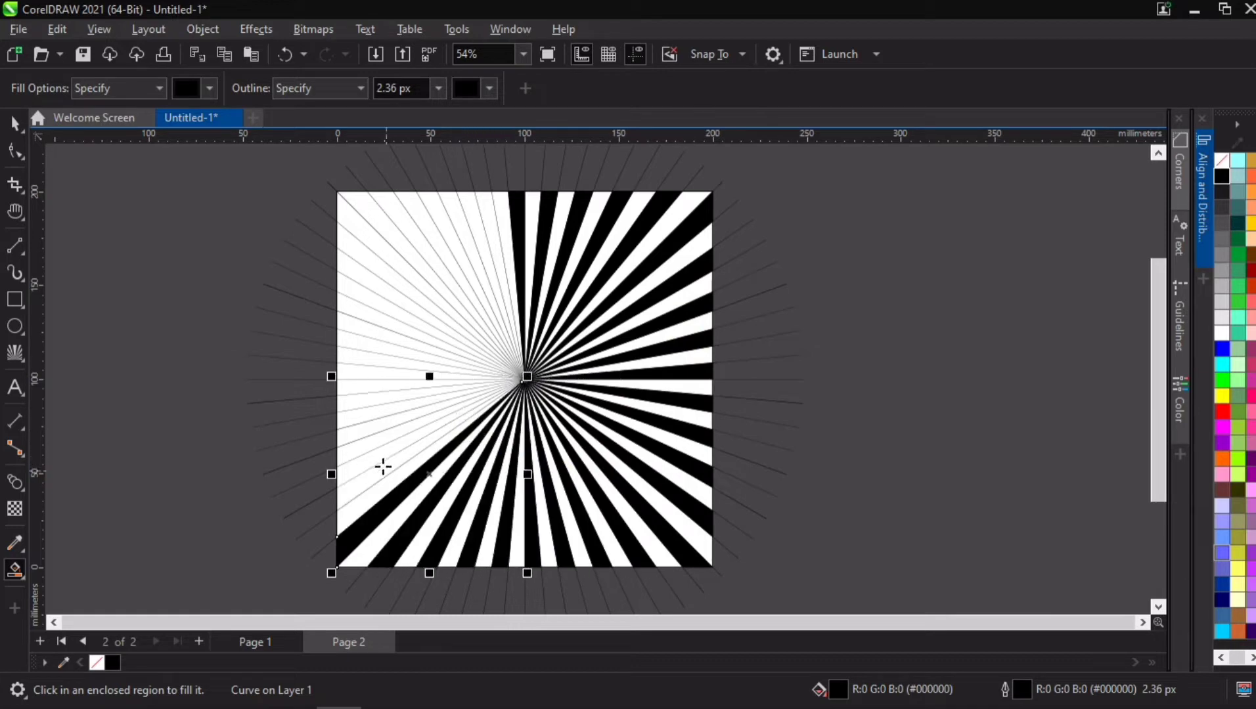
# Step: Fill the remaining alternate wedges black up the square's left side and back to the top centre, completing the sunburst
pyautogui.click(383, 467)
pyautogui.click(382, 438)
pyautogui.click(382, 411)
pyautogui.click(382, 386)
pyautogui.click(382, 362)
pyautogui.click(383, 335)
pyautogui.click(385, 307)
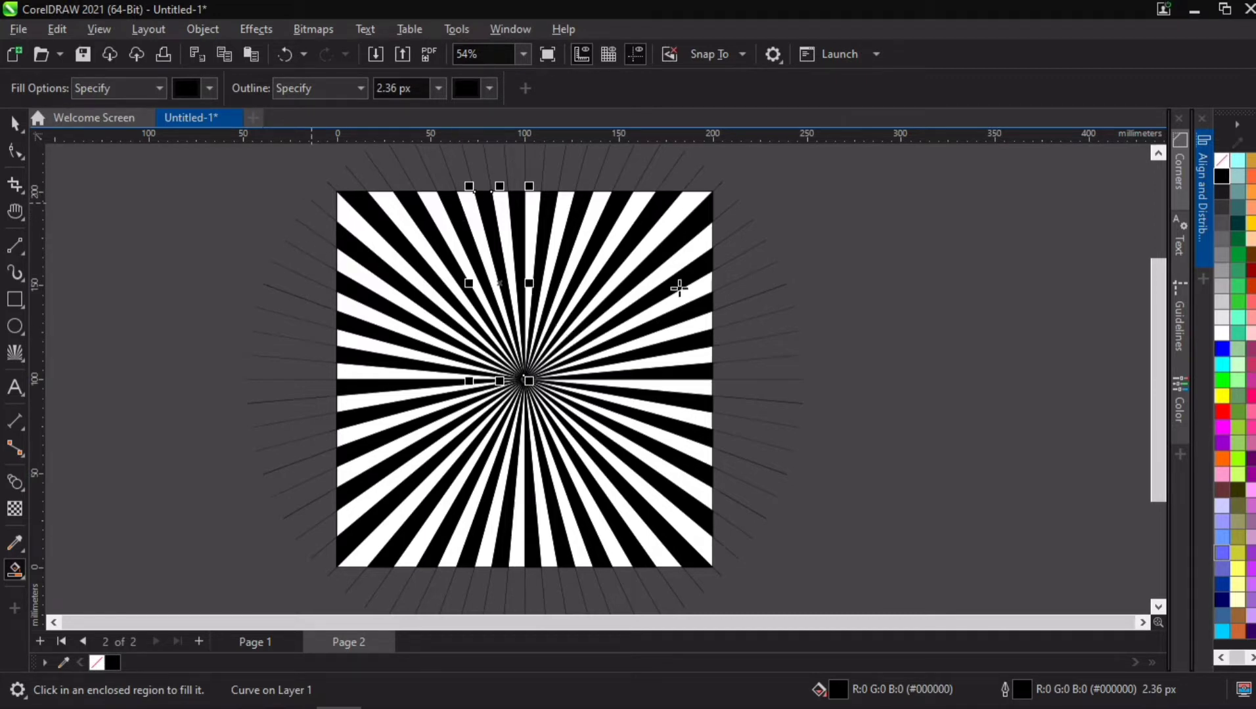
# Step: Delete the radial impact lines and move the unfilled 200 mm square off the page to its right
pyautogui.scroll(1, 339, 189)
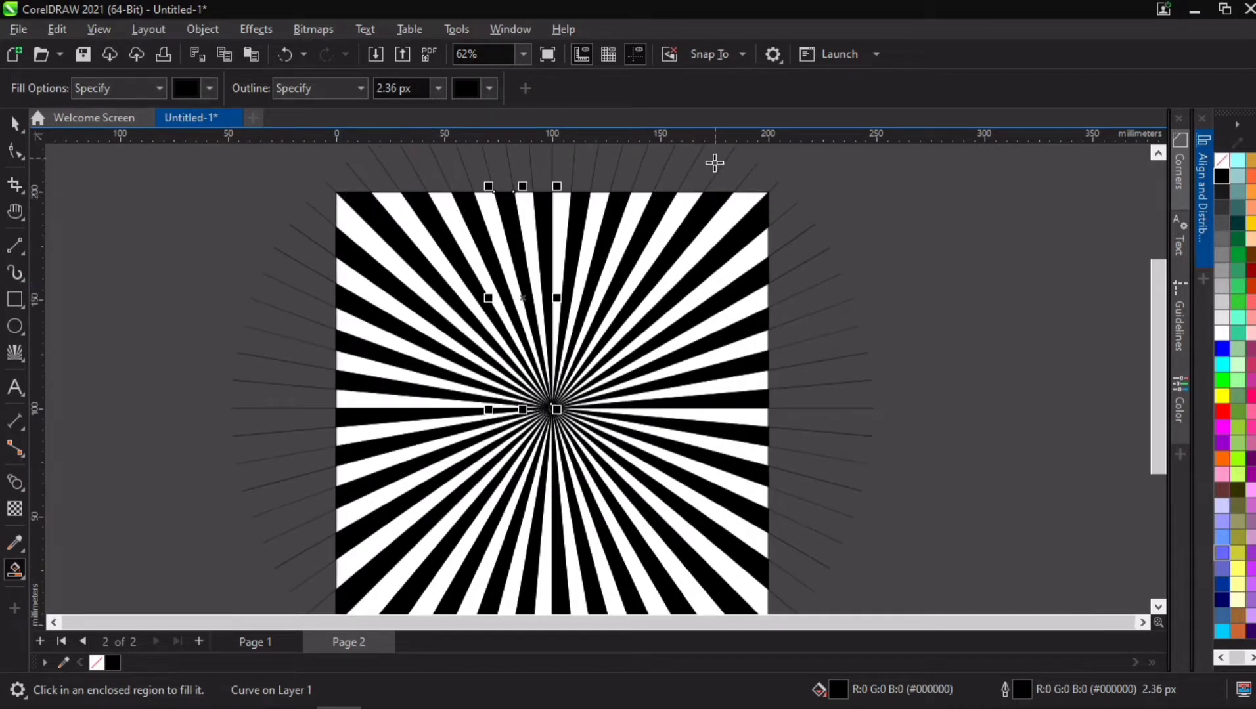
pyautogui.scroll(-1, 671, 258)
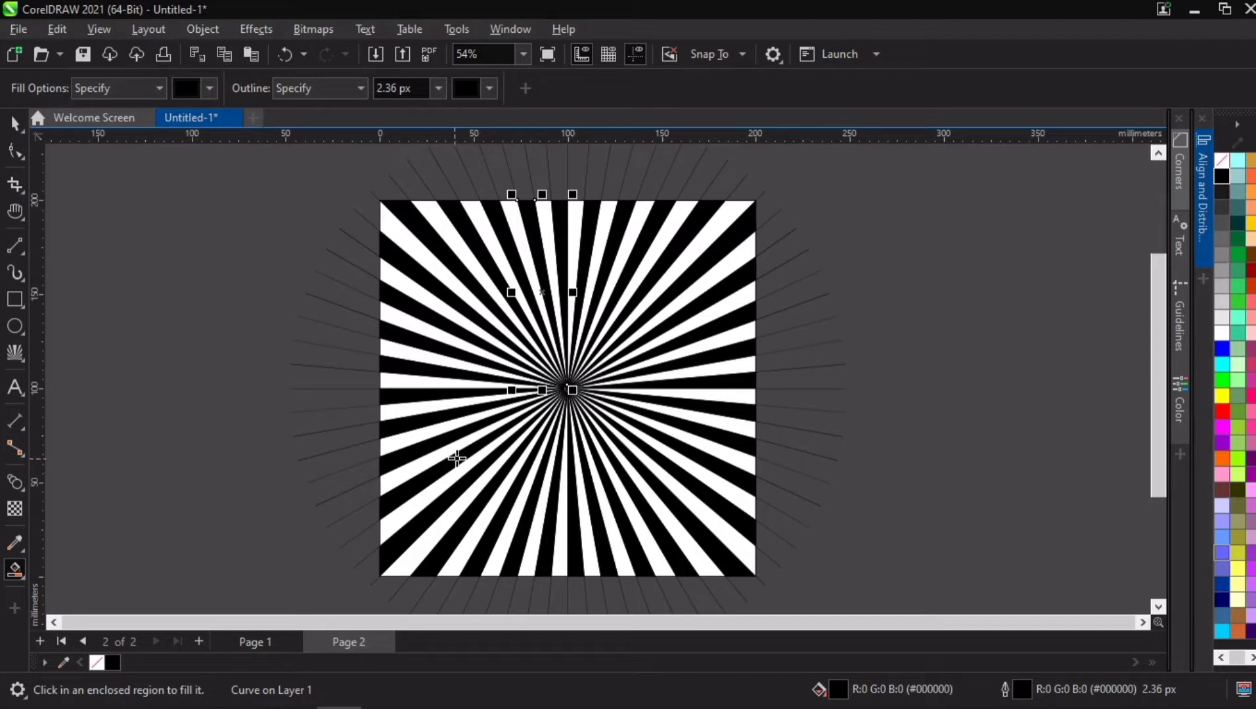
pyautogui.click(14, 123)
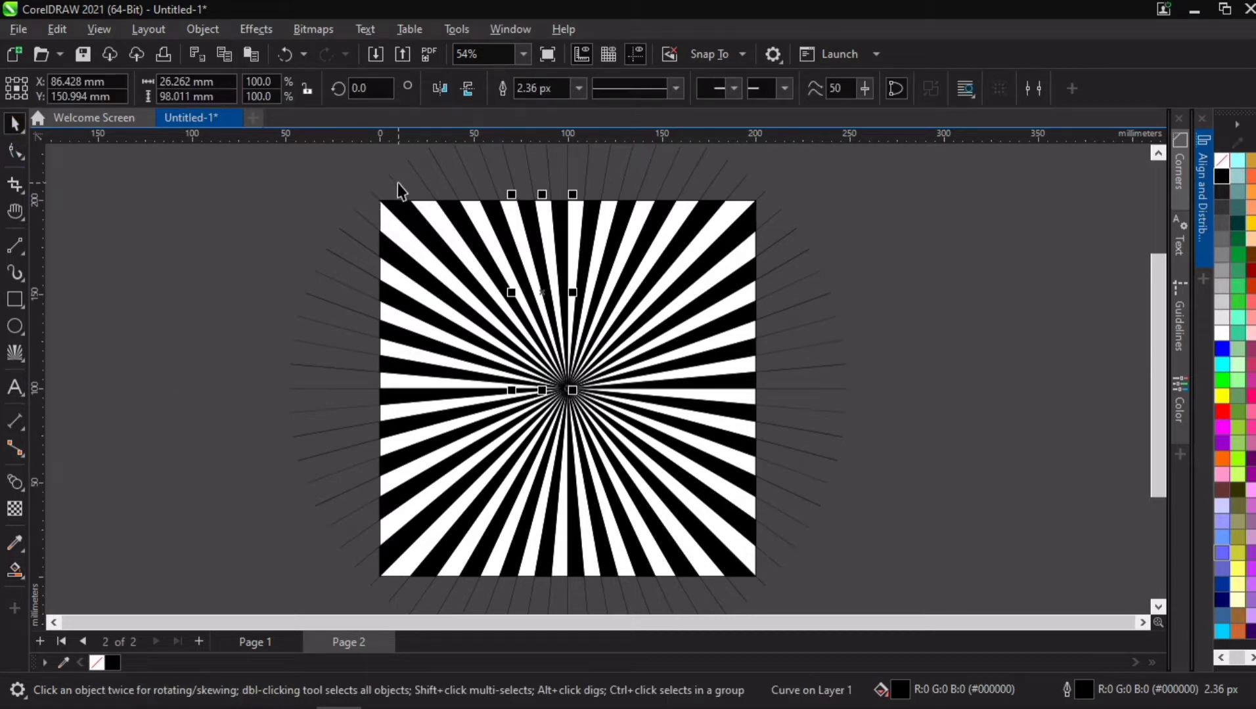
pyautogui.click(397, 184)
pyautogui.press('Escape')
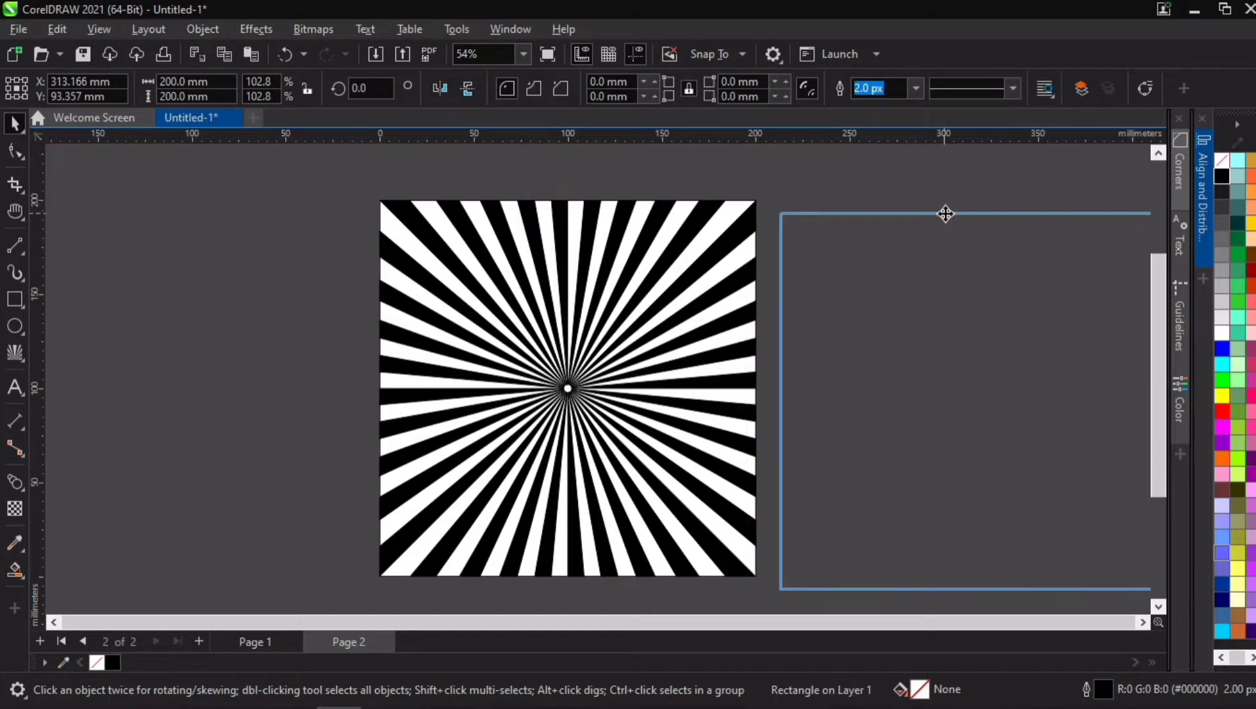
# Step: Delete the unfilled 200 mm square lying beside the page
pyautogui.click(945, 212)
pyautogui.press('Delete')
# Step: Select all the black sunburst wedges, remove their outlines and fill them with red
pyautogui.moveTo(320, 165); pyautogui.dragTo(819, 561)
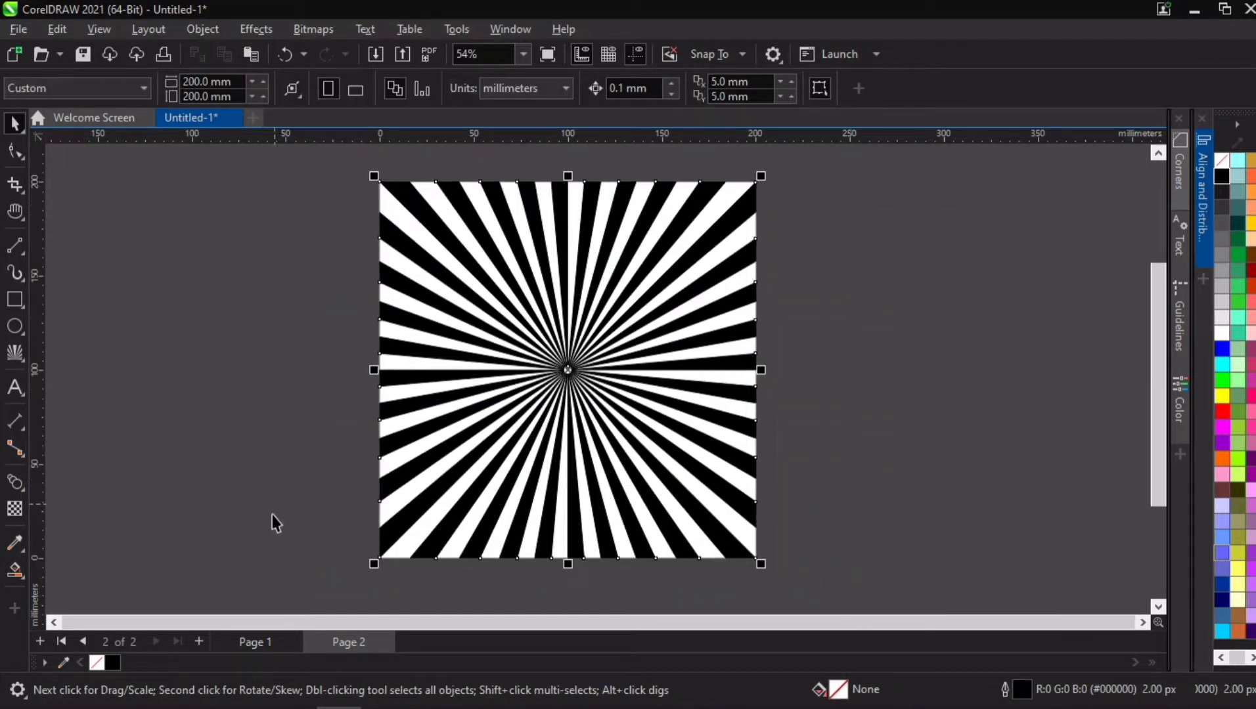
pyautogui.click(97, 664)
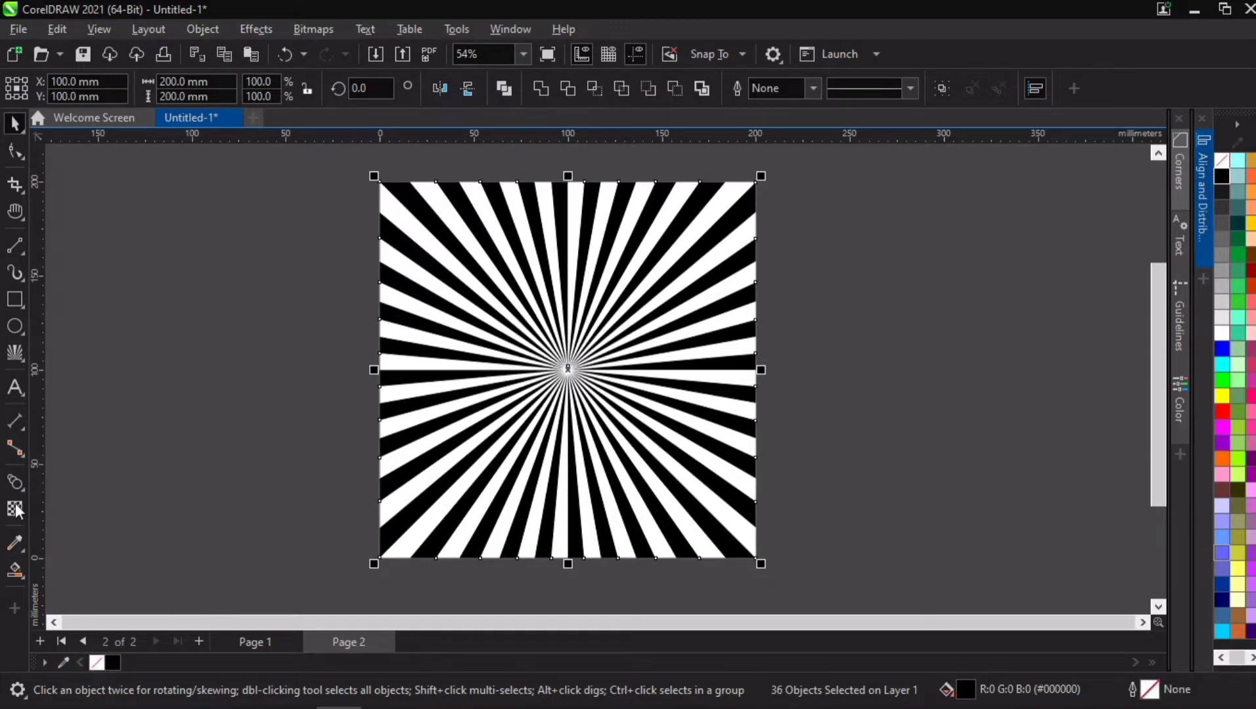
pyautogui.click(1222, 411)
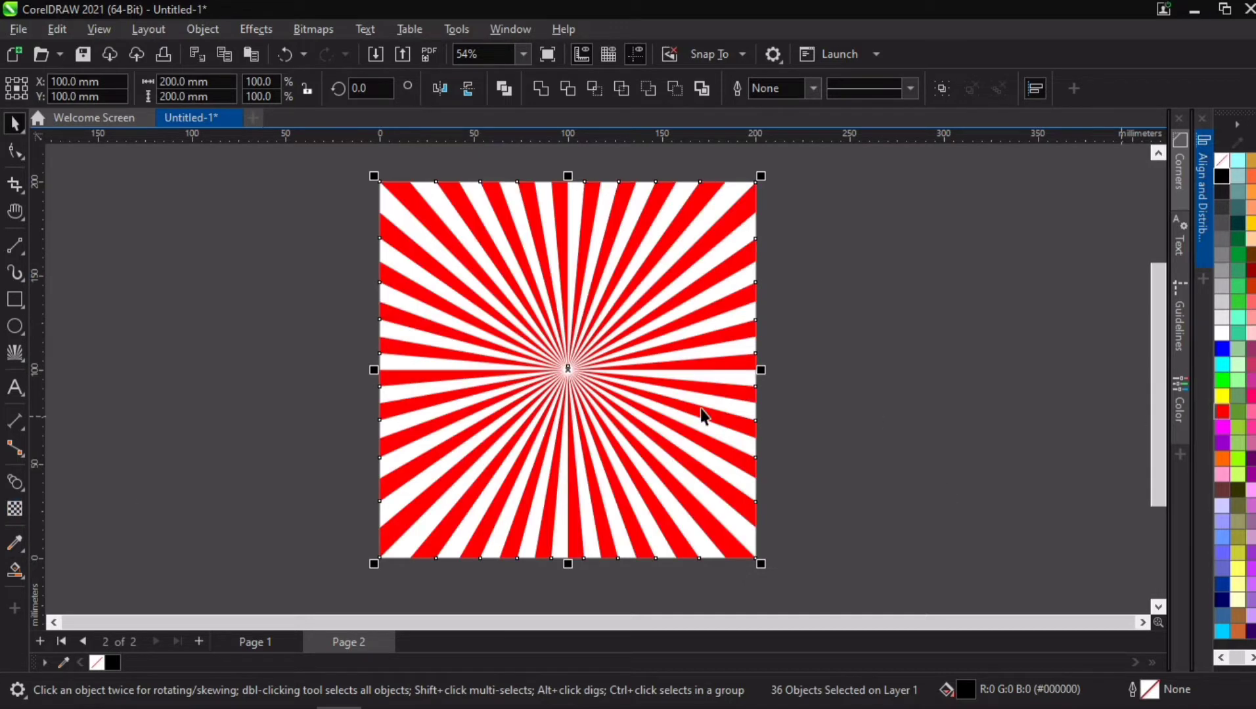
# Step: Use the Interactive Fill tool to apply a red-to-white linear fountain fill across the selected wedges
pyautogui.click(15, 569)
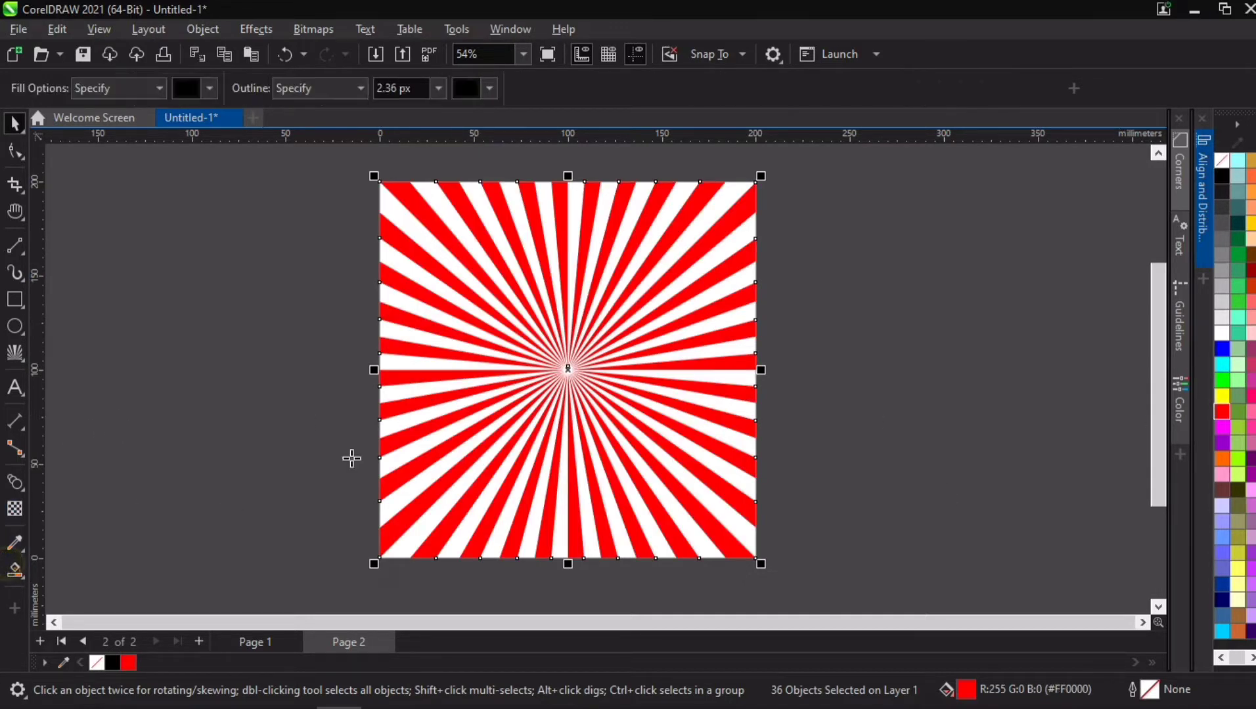
pyautogui.click(16, 570)
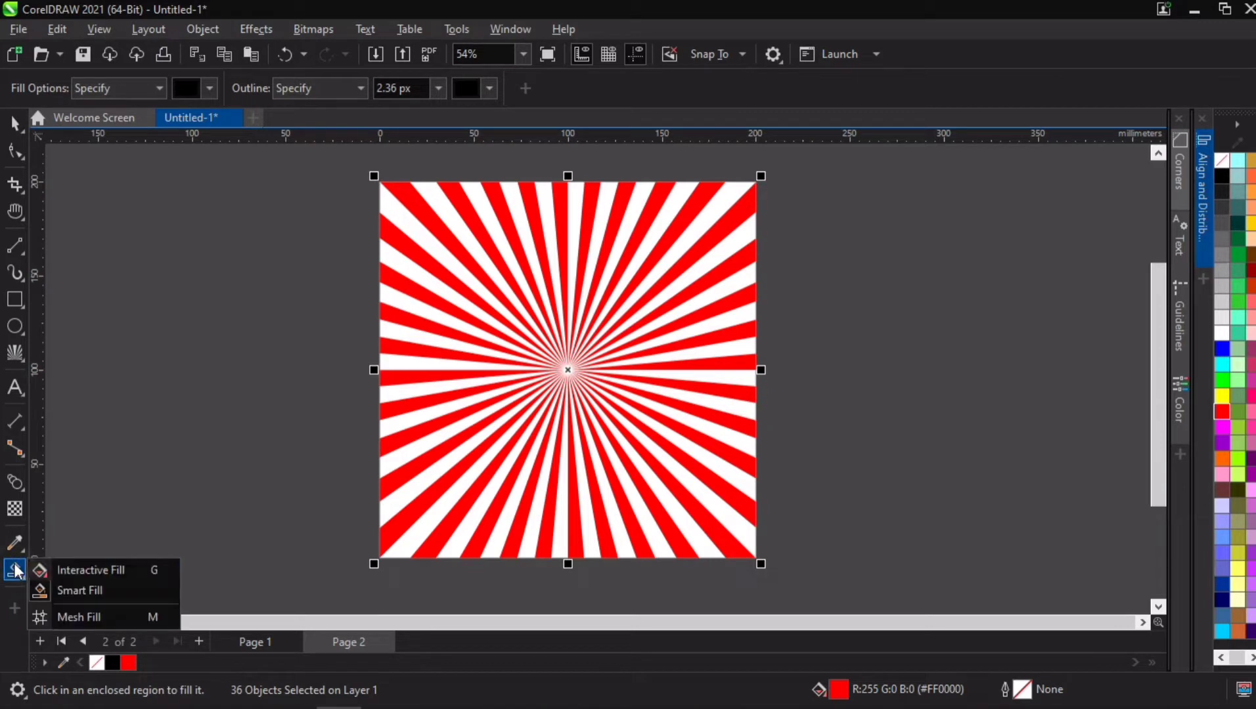
pyautogui.click(83, 568)
pyautogui.moveTo(335, 480); pyautogui.dragTo(740, 308)
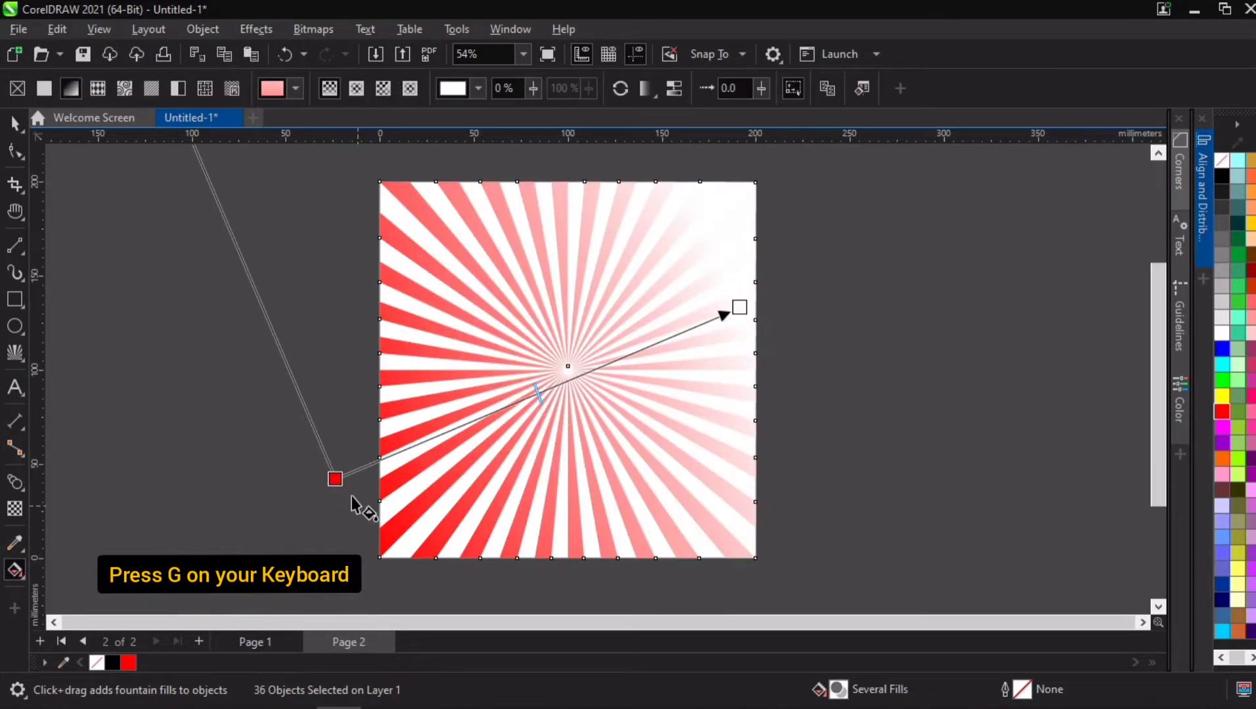
pyautogui.moveTo(342, 474); pyautogui.dragTo(379, 386)
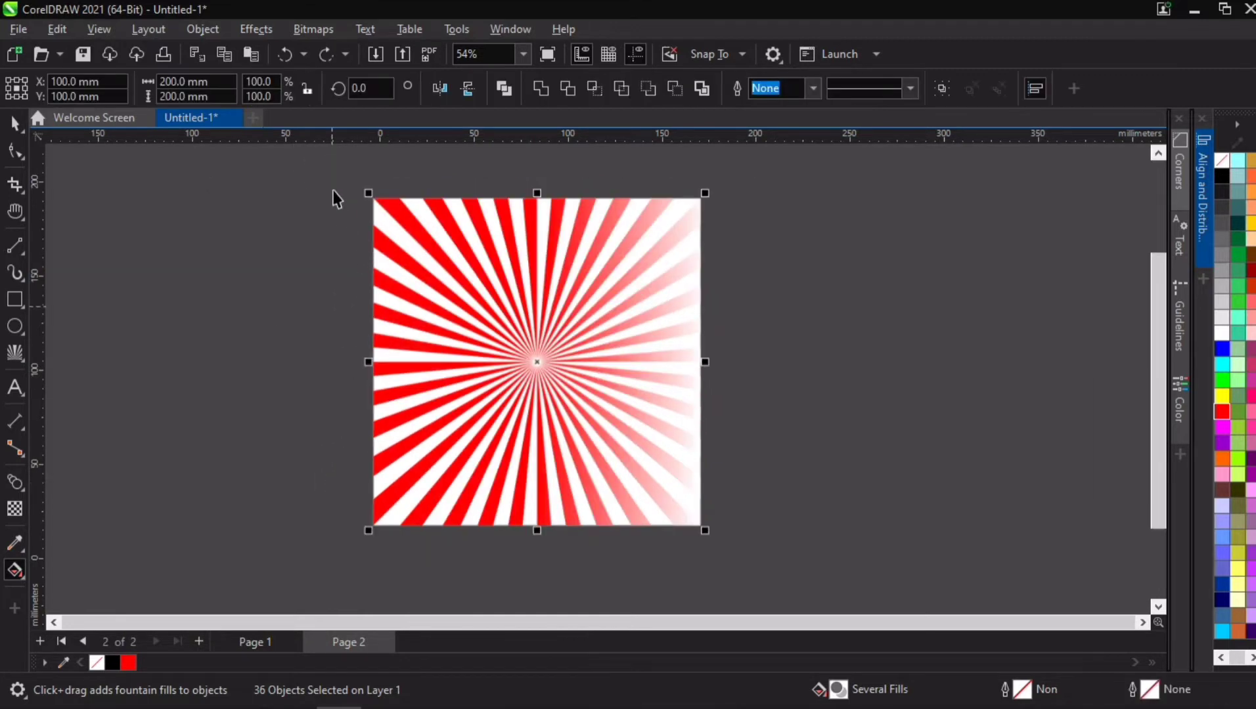
pyautogui.click(324, 243)
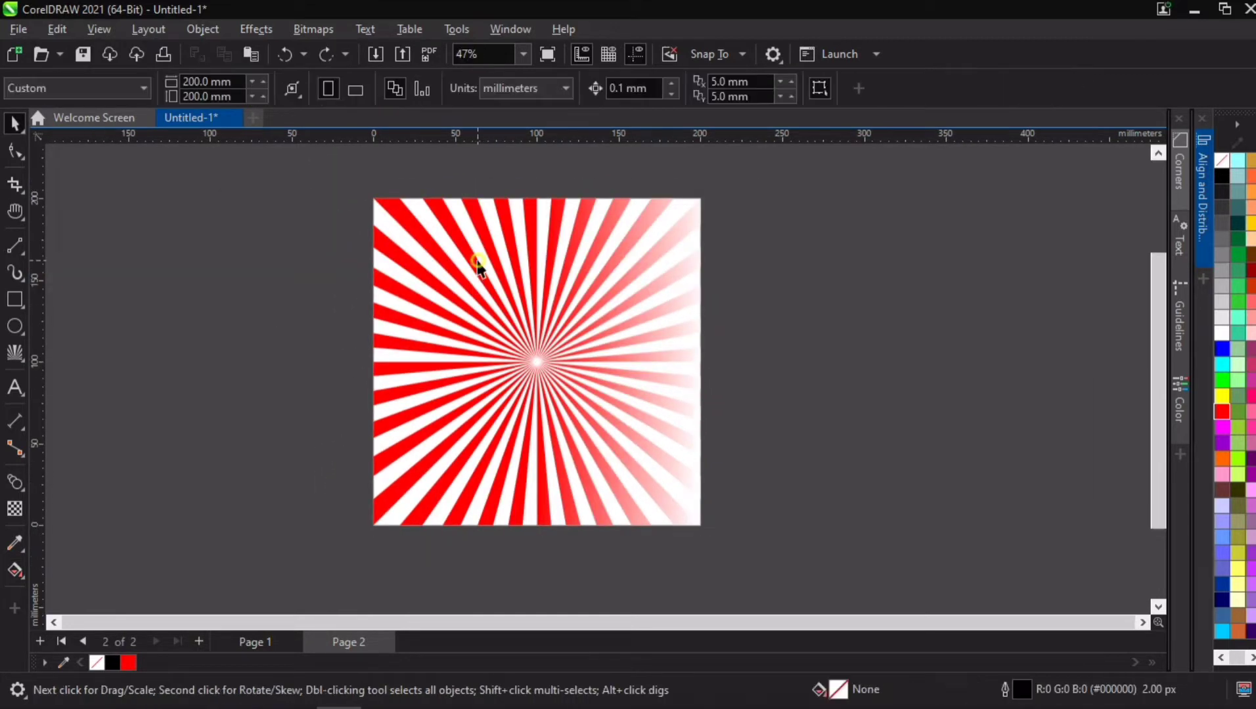
# Step: Select all the gradient-filled wedges and weld them into a single curve instead of keeping them grouped
pyautogui.click(479, 263)
pyautogui.moveTo(272, 169); pyautogui.dragTo(783, 551)
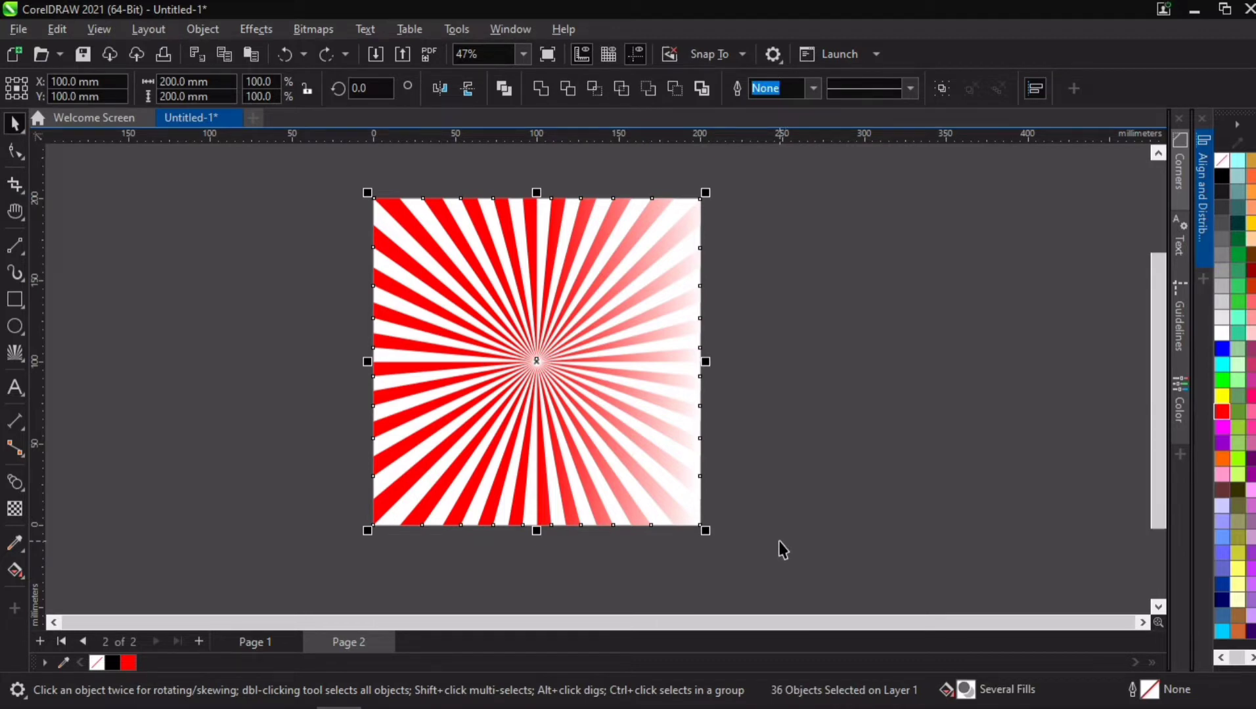
pyautogui.hotkey('ctrl', 'g')
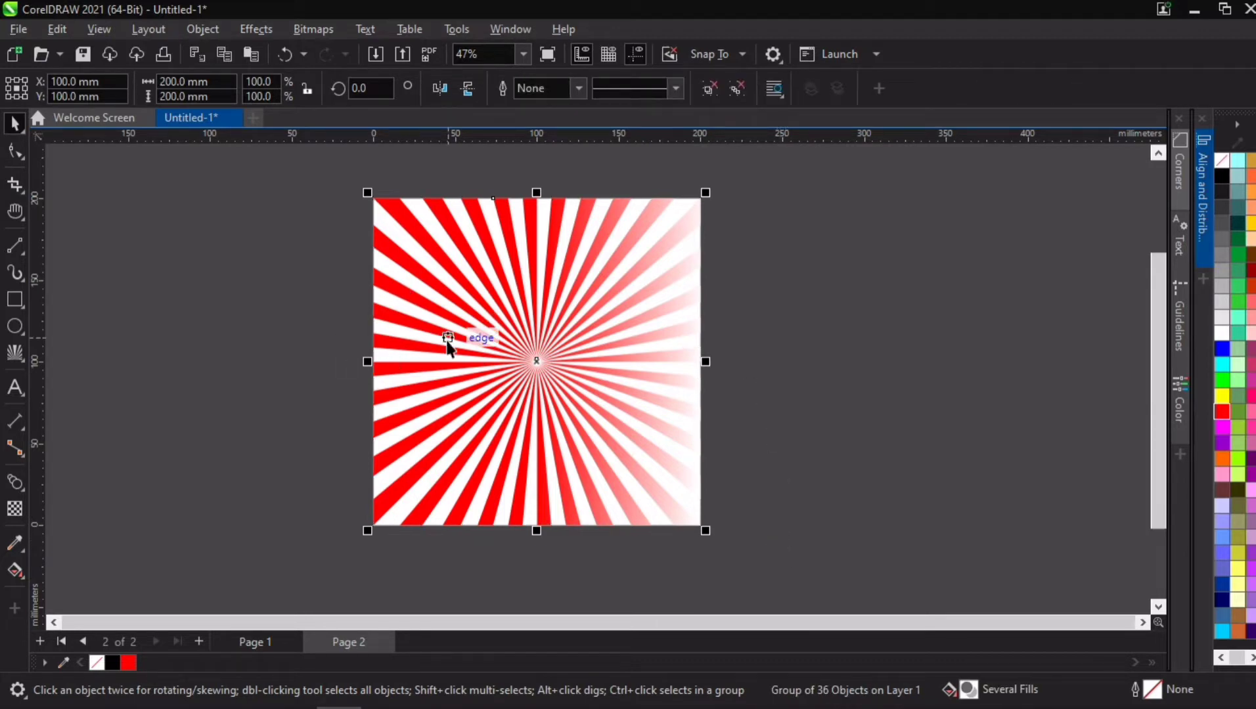
pyautogui.hotkey('ctrl', 'z')
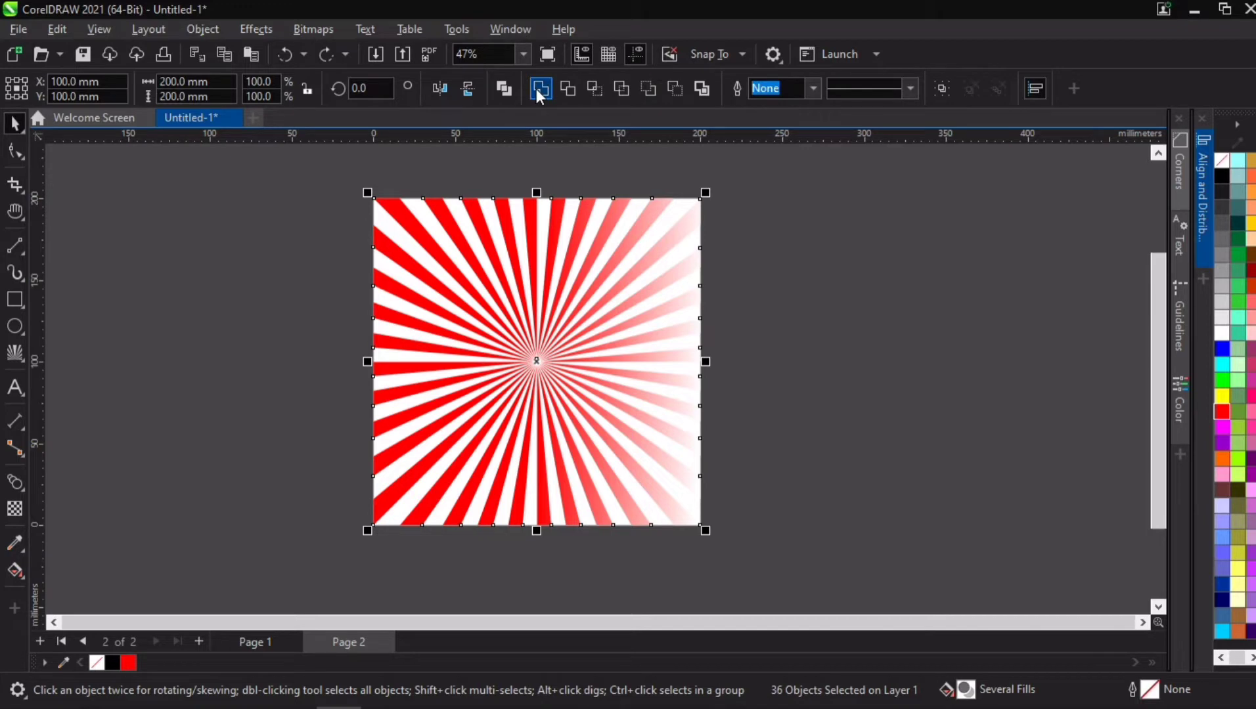
pyautogui.click(537, 89)
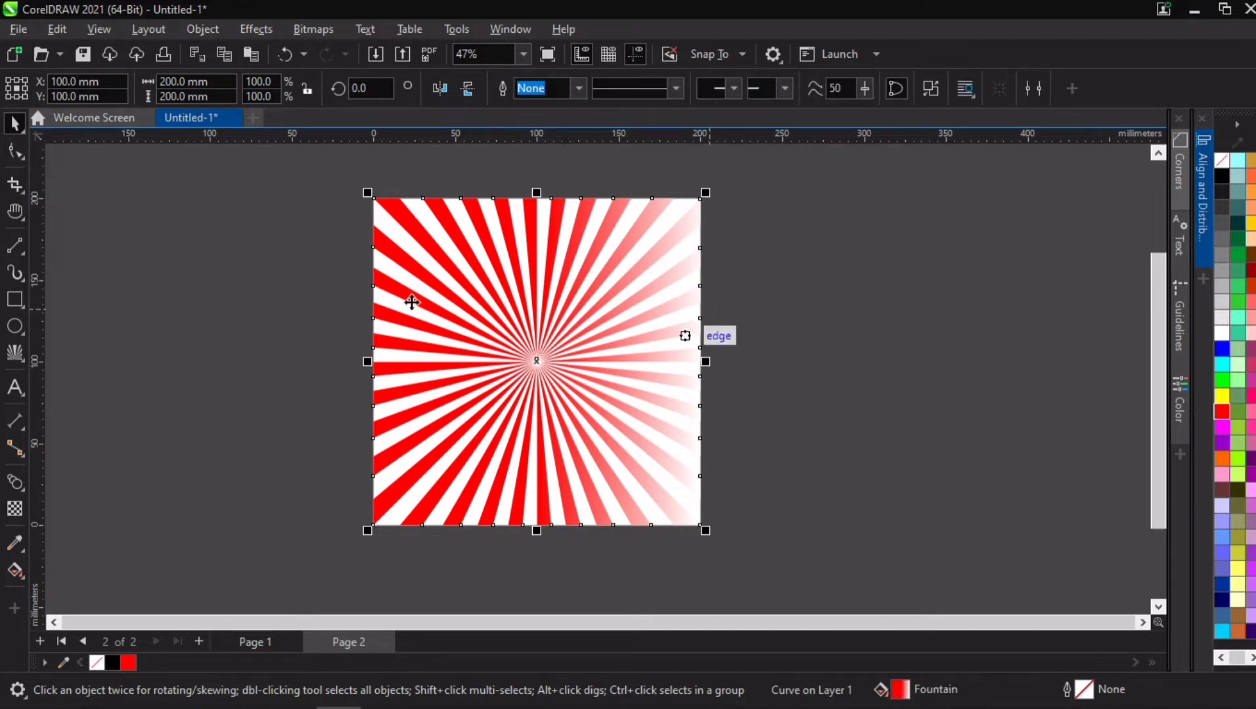
# Step: Change the welded sunburst's fill to an elliptical fountain, centred on the rays and ending level at the square's right edge
pyautogui.click(15, 570)
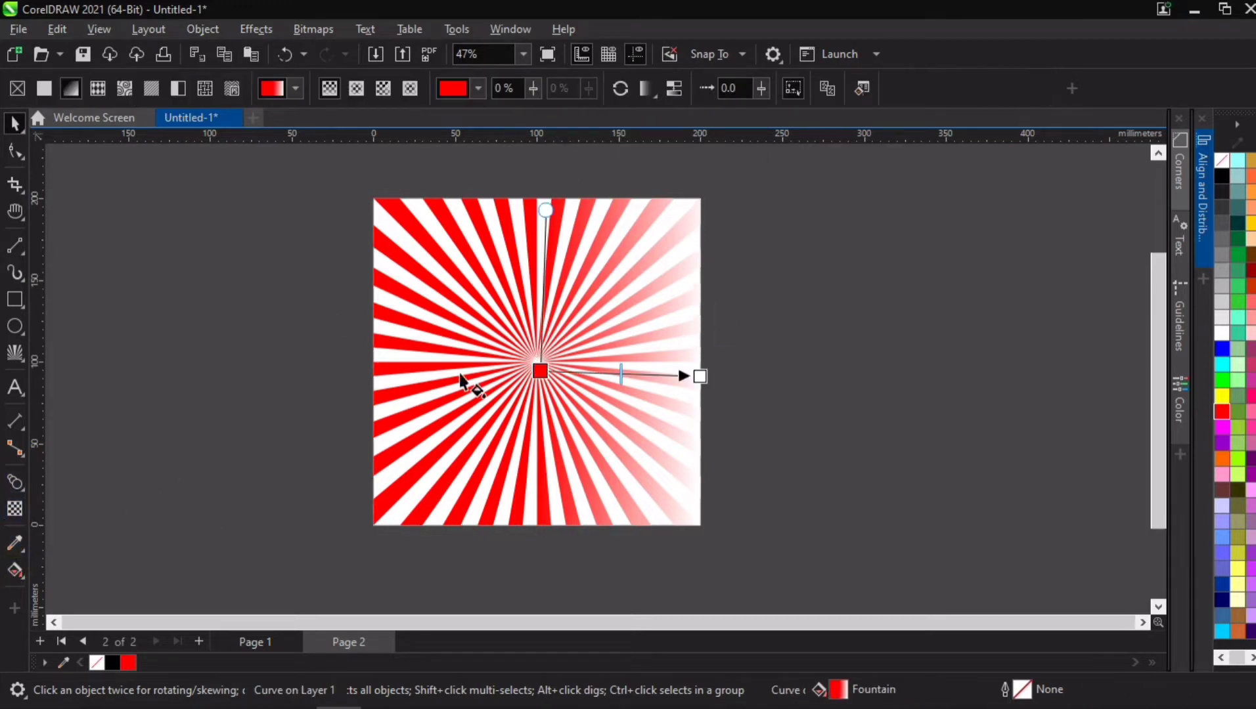
pyautogui.click(356, 90)
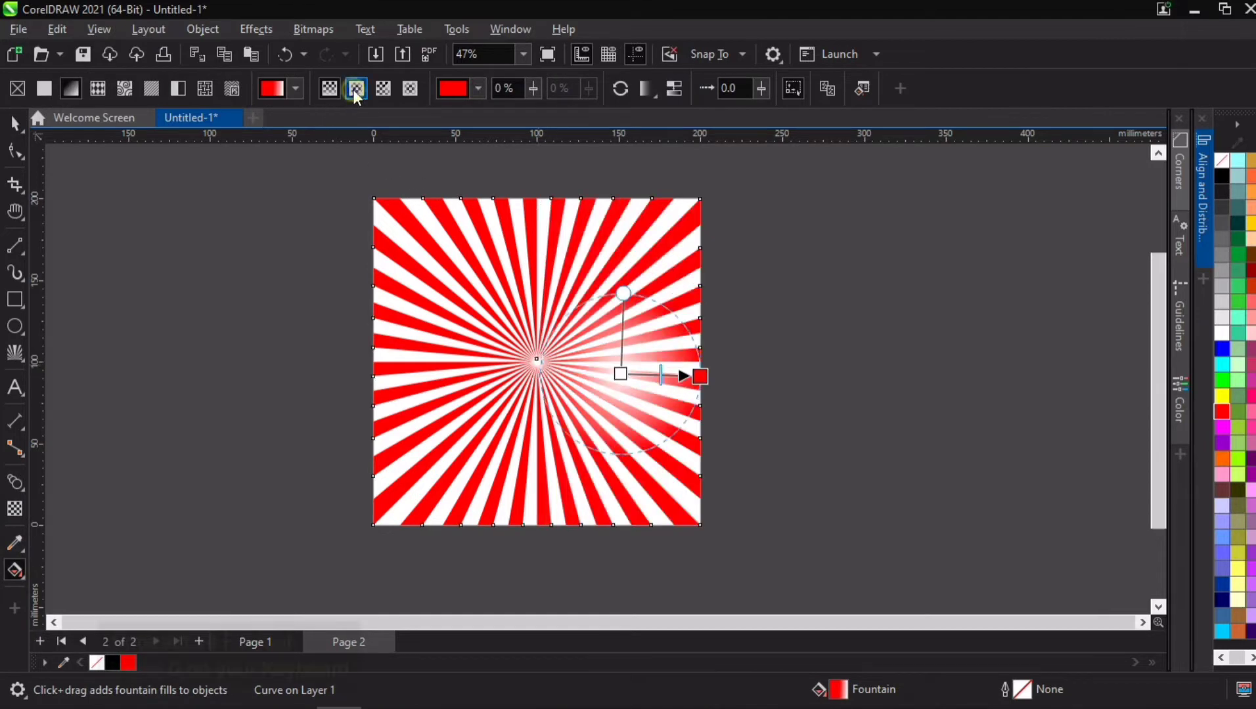
pyautogui.moveTo(620, 375); pyautogui.dragTo(538, 365)
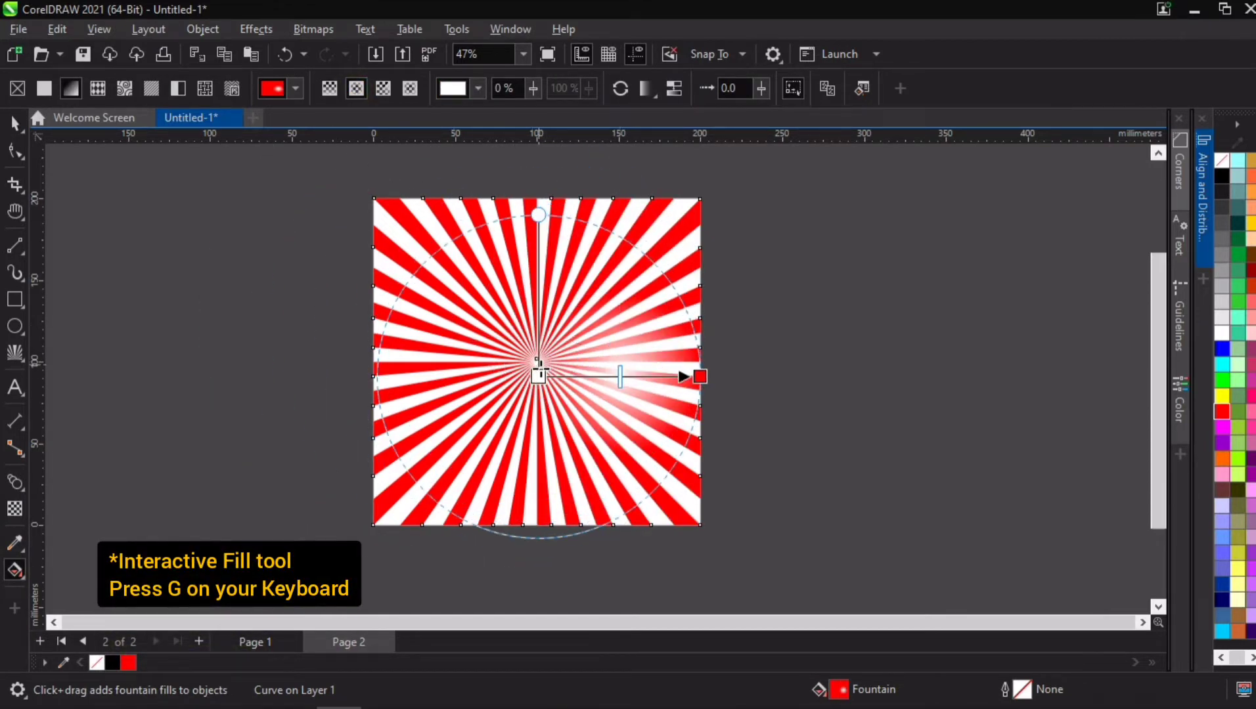
pyautogui.moveTo(699, 375); pyautogui.dragTo(698, 364)
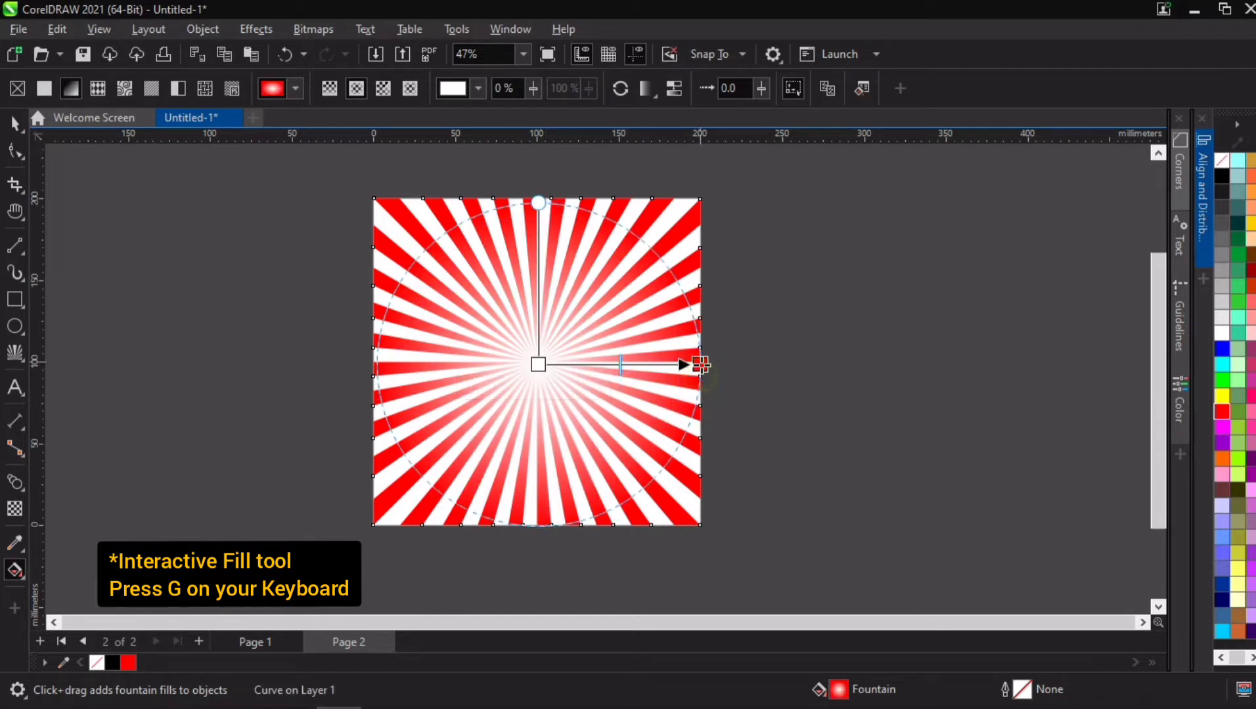
# Step: Set the colour of the elliptical fountain fill's centre node to a bright cyan, about #12FBFF
pyautogui.click(538, 363)
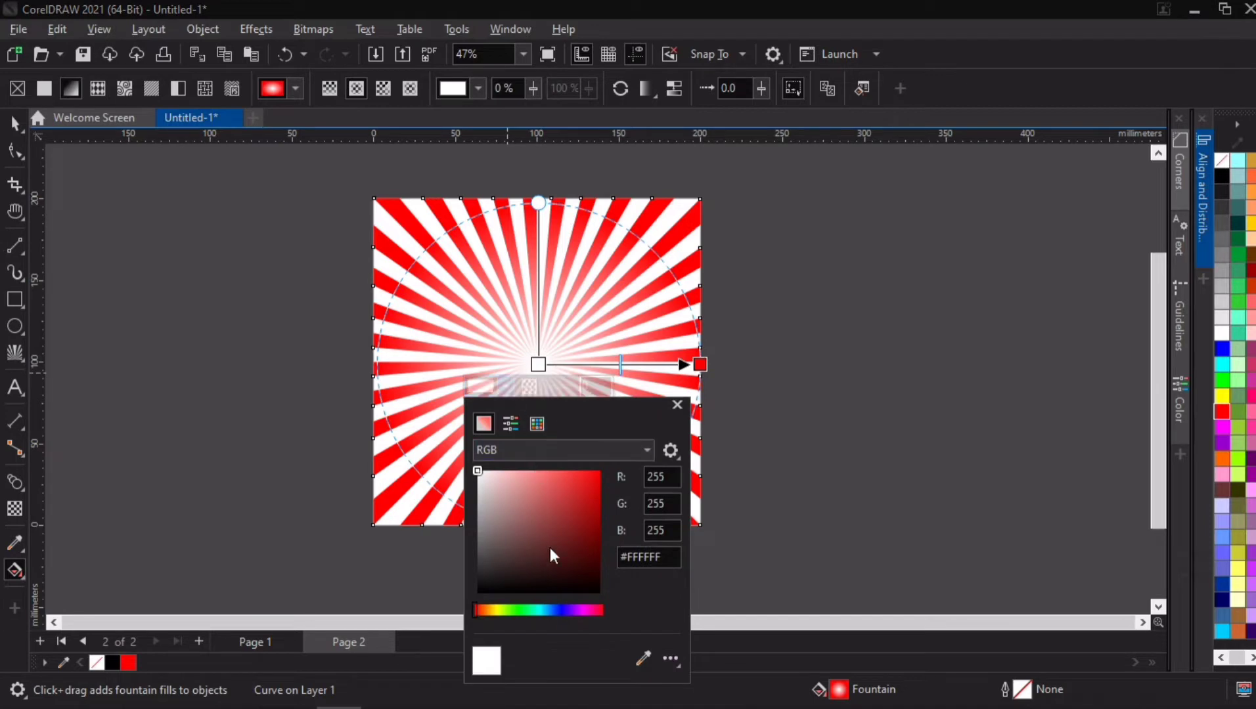
pyautogui.click(581, 560)
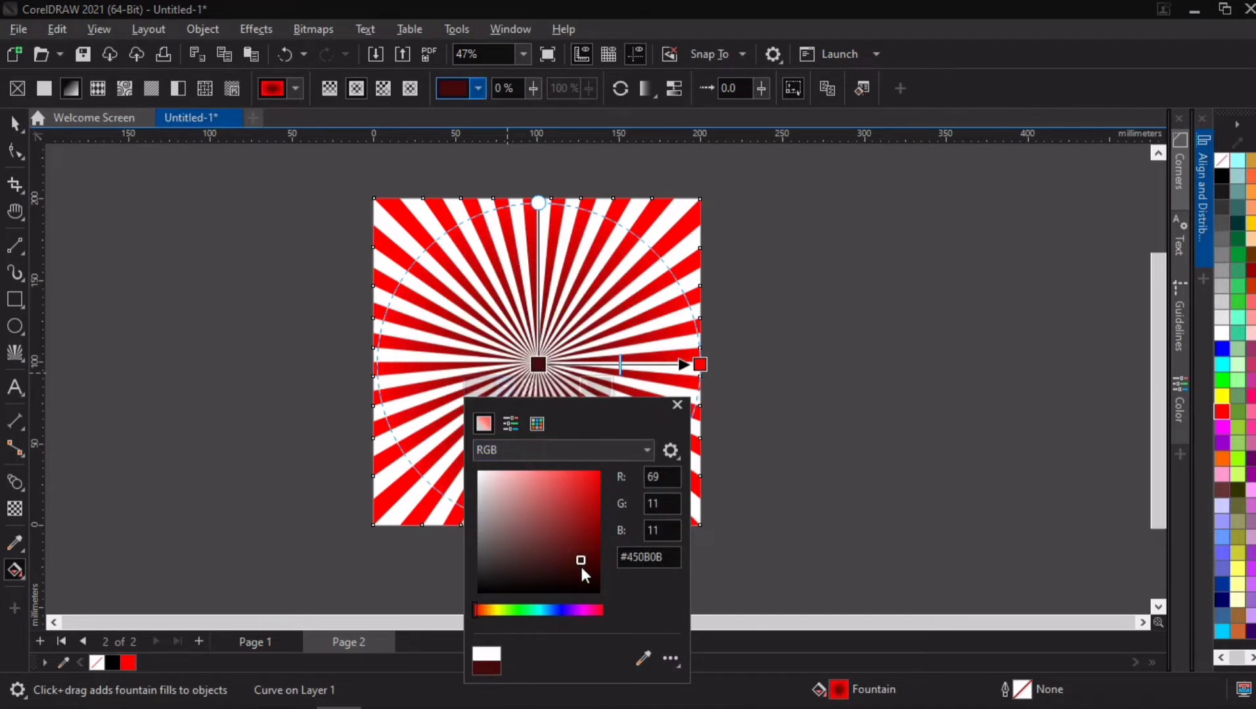
pyautogui.click(539, 610)
pyautogui.click(587, 511)
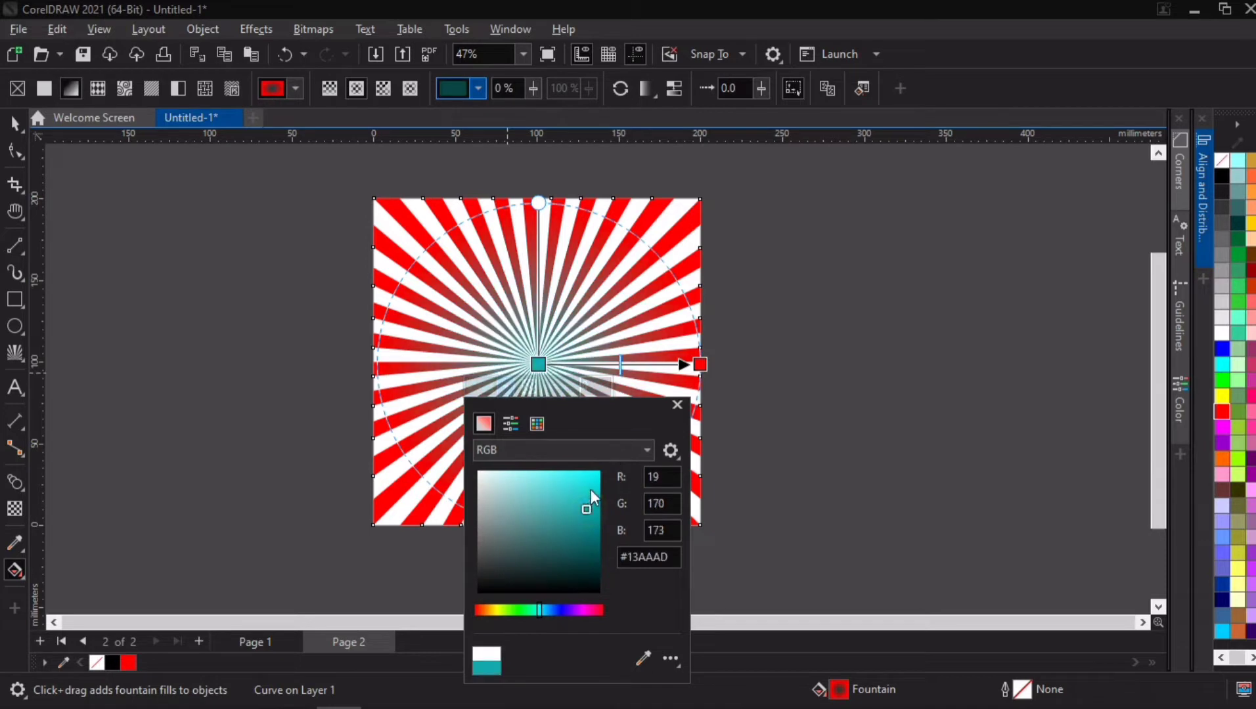
pyautogui.moveTo(591, 489); pyautogui.dragTo(589, 471)
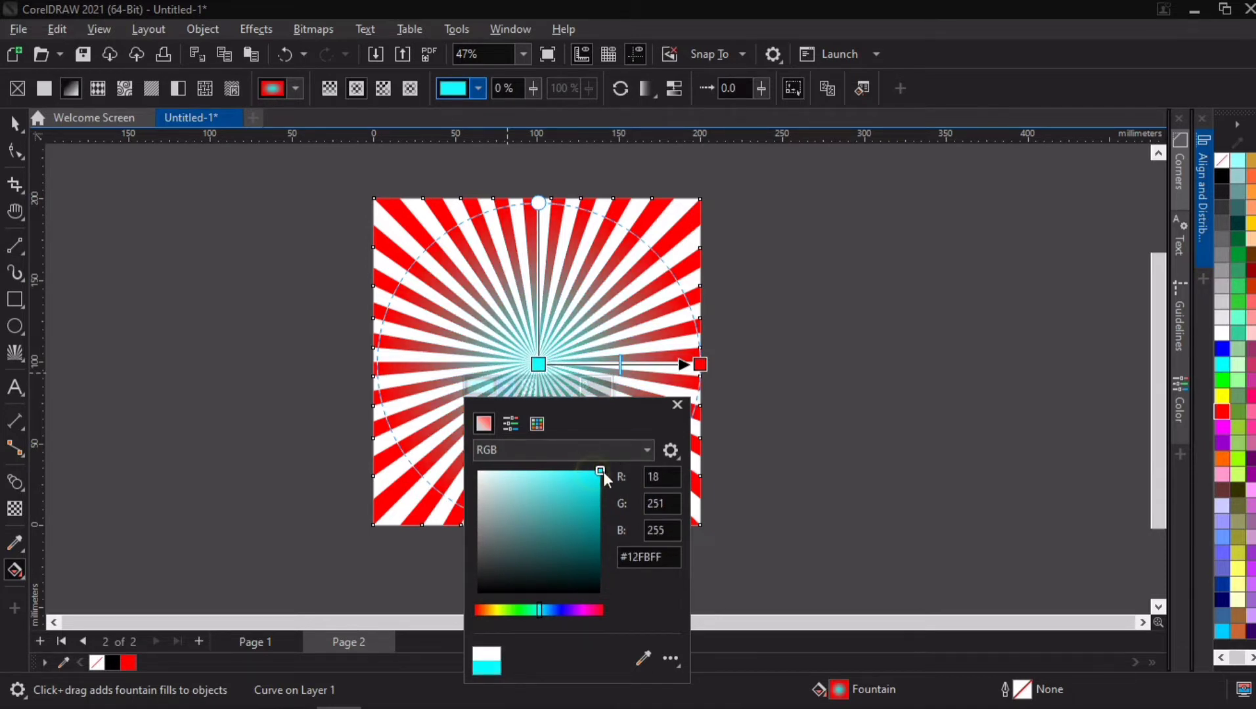
pyautogui.click(662, 352)
# Step: Set the outer node of the elliptical fill to dark navy blue from the RGB Palette and deselect the sunburst
pyautogui.click(703, 363)
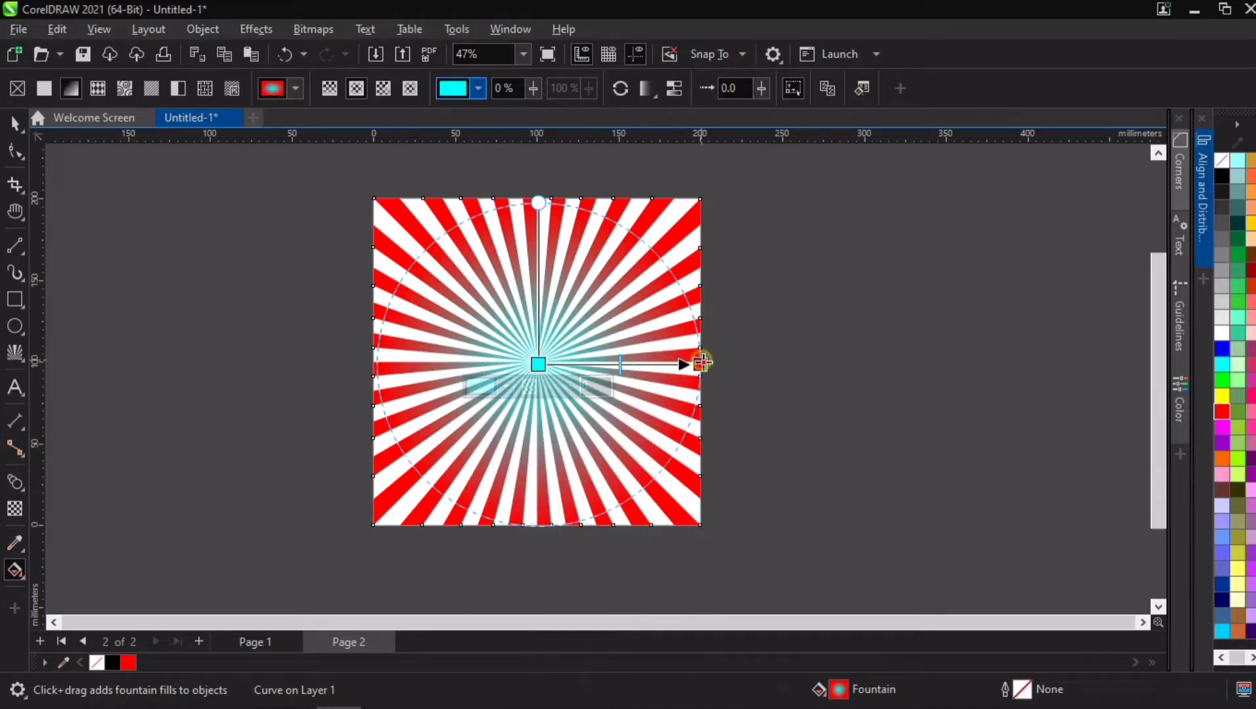
pyautogui.click(669, 389)
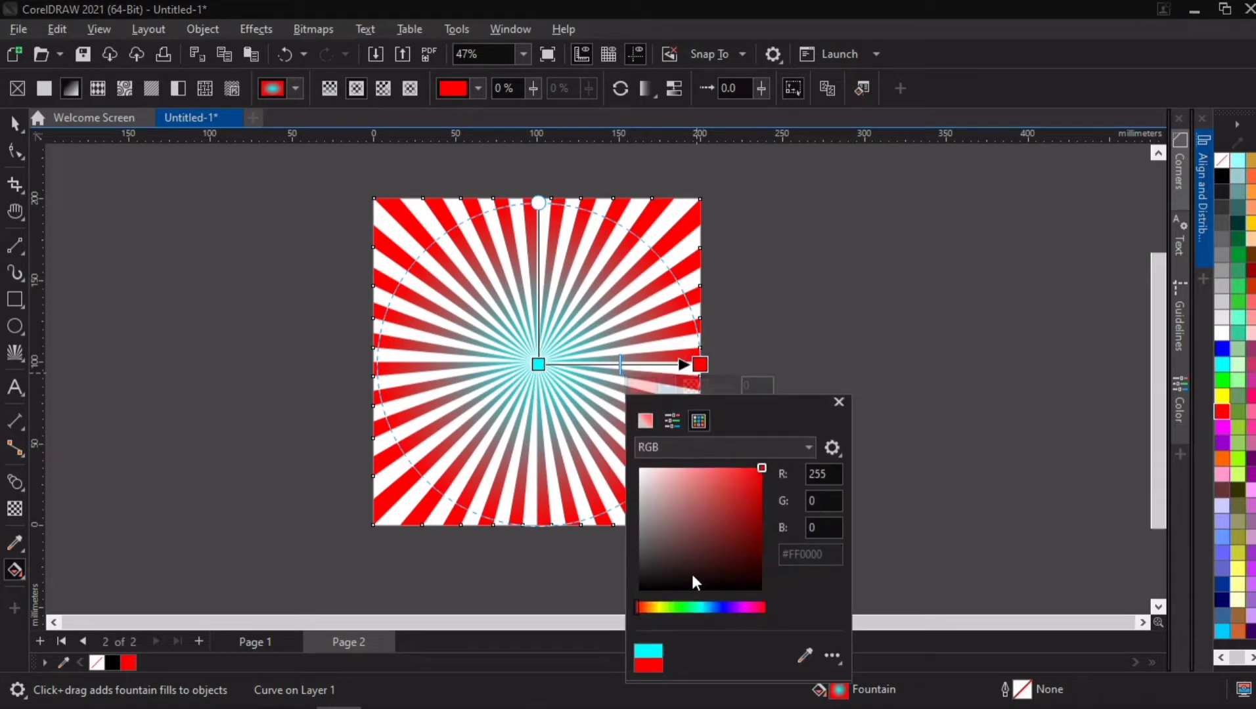
pyautogui.click(720, 540)
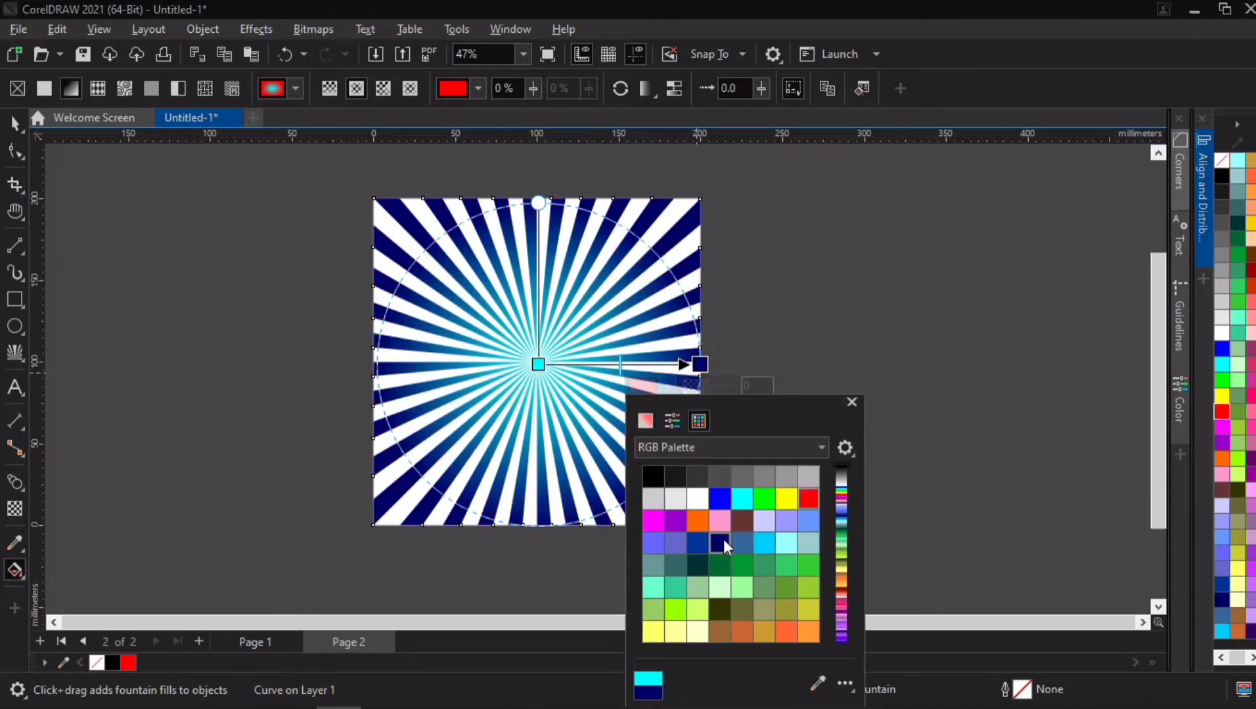
pyautogui.click(755, 315)
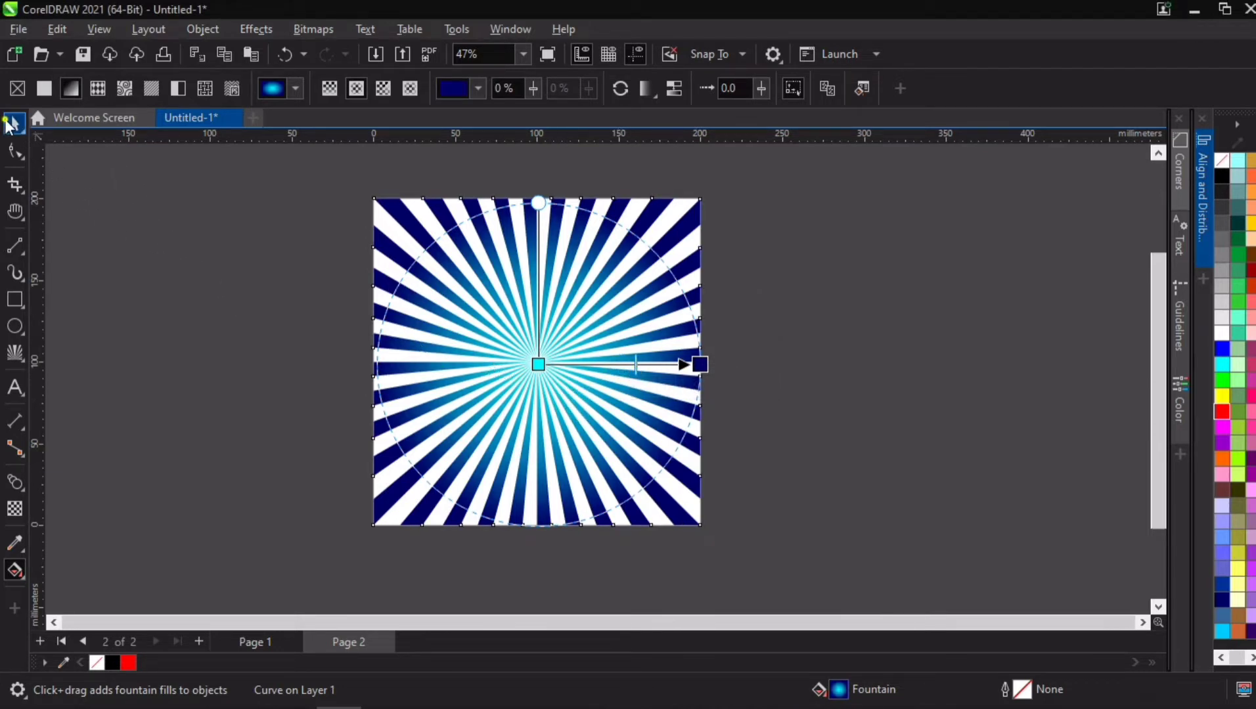
pyautogui.click(9, 125)
pyautogui.click(347, 365)
# Step: Examine the cyan-to-navy gradient rays up close around the sunburst's centre and across the whole square
pyautogui.scroll(2, 555, 387)
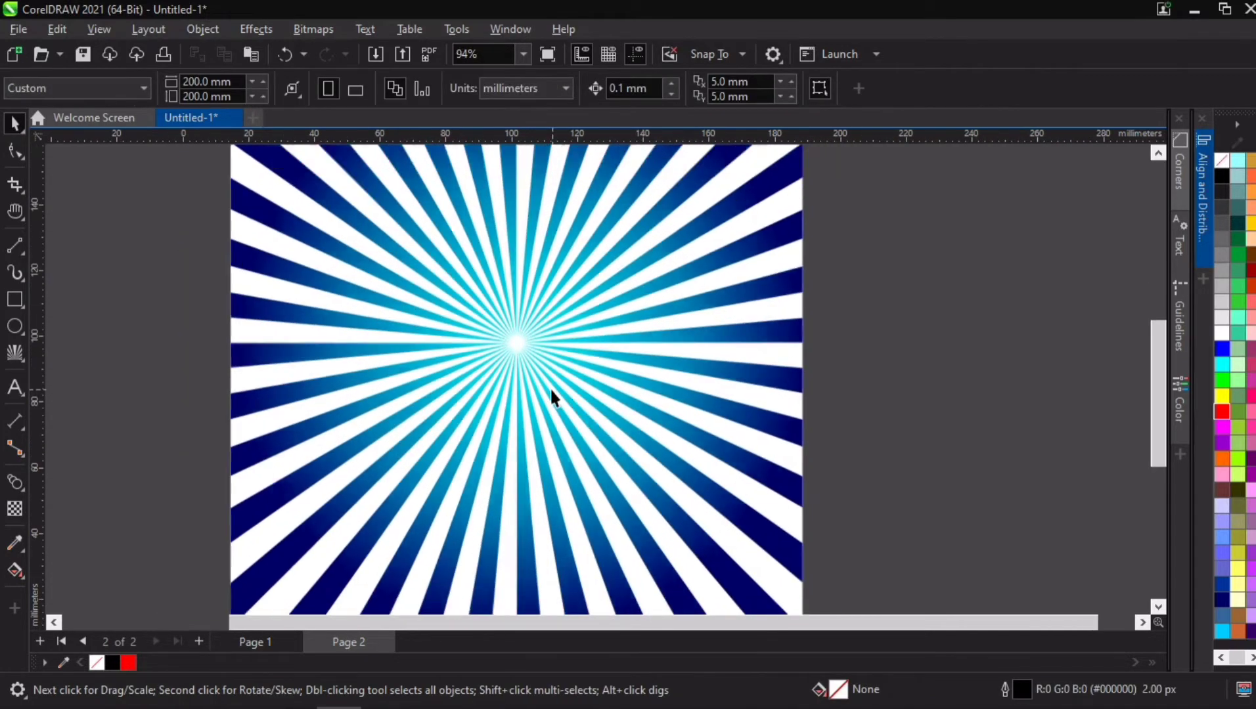
pyautogui.scroll(-2, 548, 389)
pyautogui.scroll(4, 488, 294)
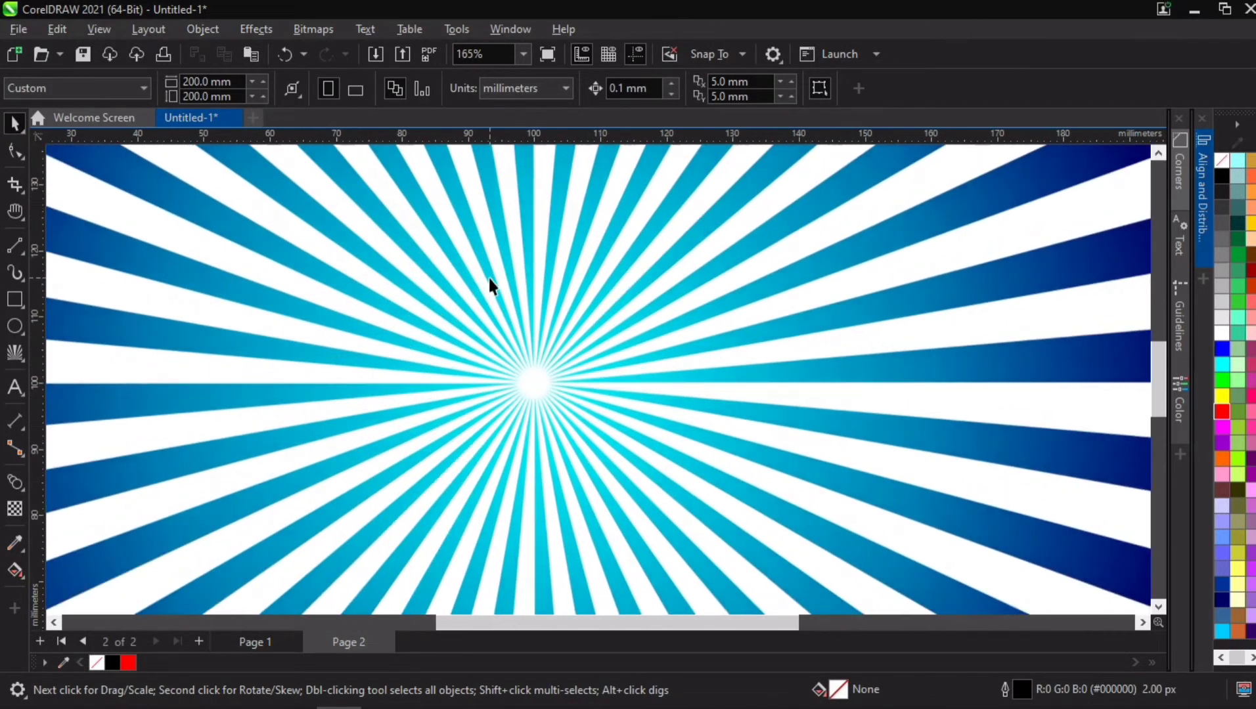
pyautogui.scroll(1, 499, 315)
pyautogui.scroll(-3, 526, 394)
pyautogui.scroll(3, 540, 444)
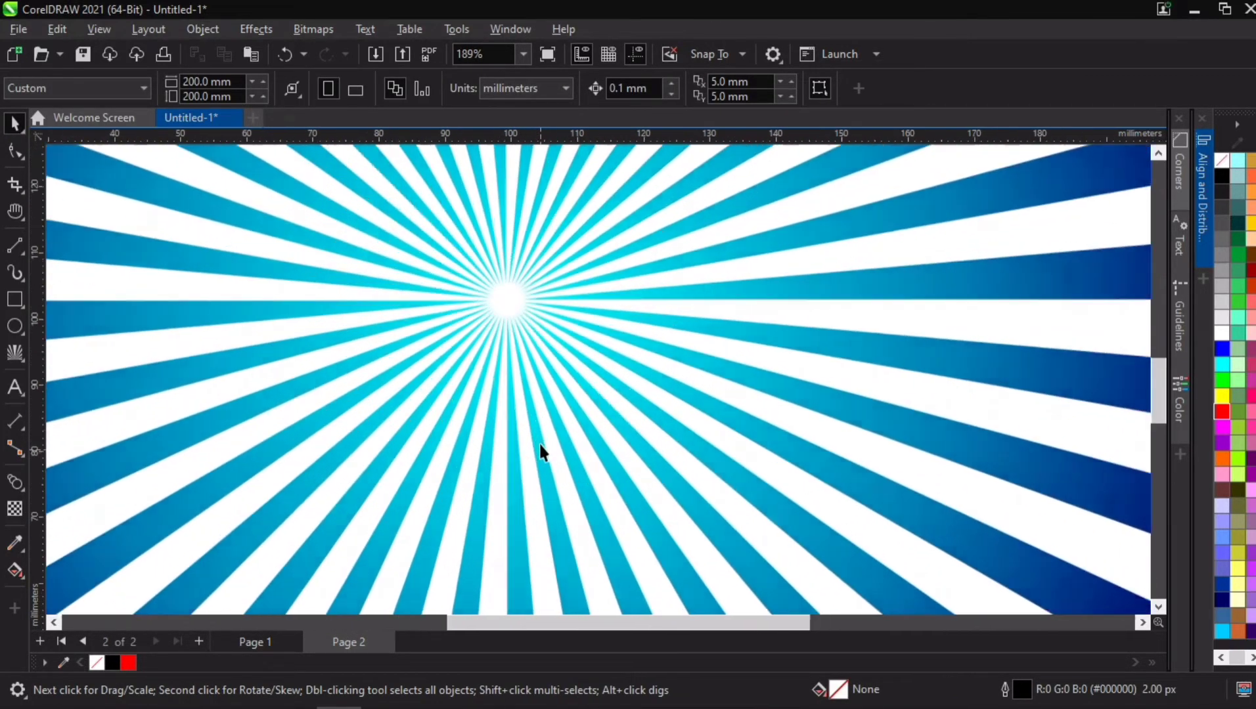
pyautogui.scroll(1, 529, 420)
pyautogui.scroll(-5, 521, 397)
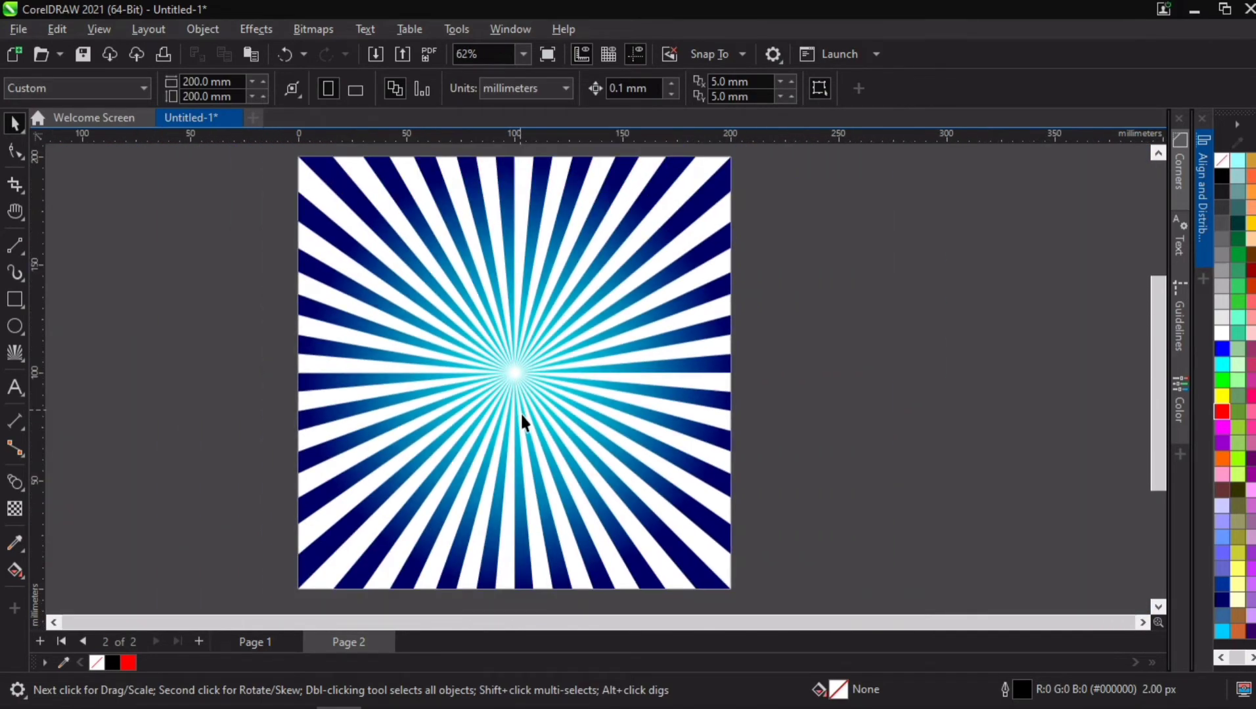
pyautogui.scroll(-1, 522, 421)
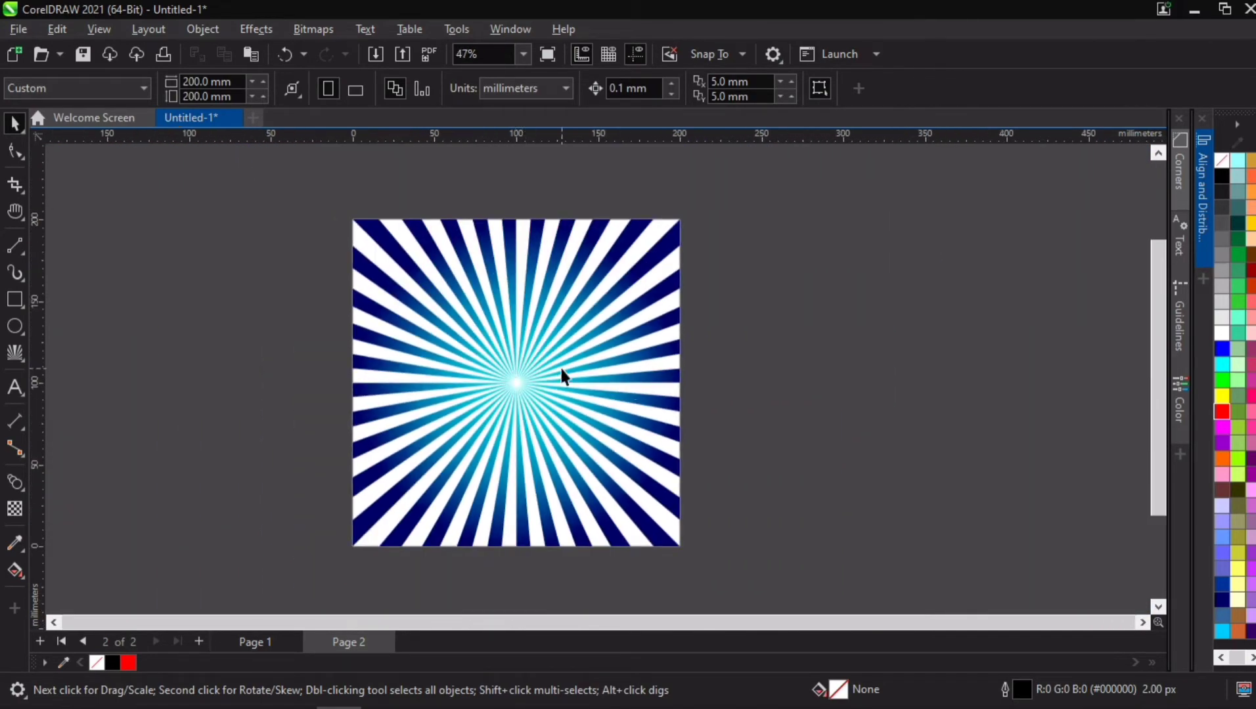
pyautogui.scroll(5, 500, 397)
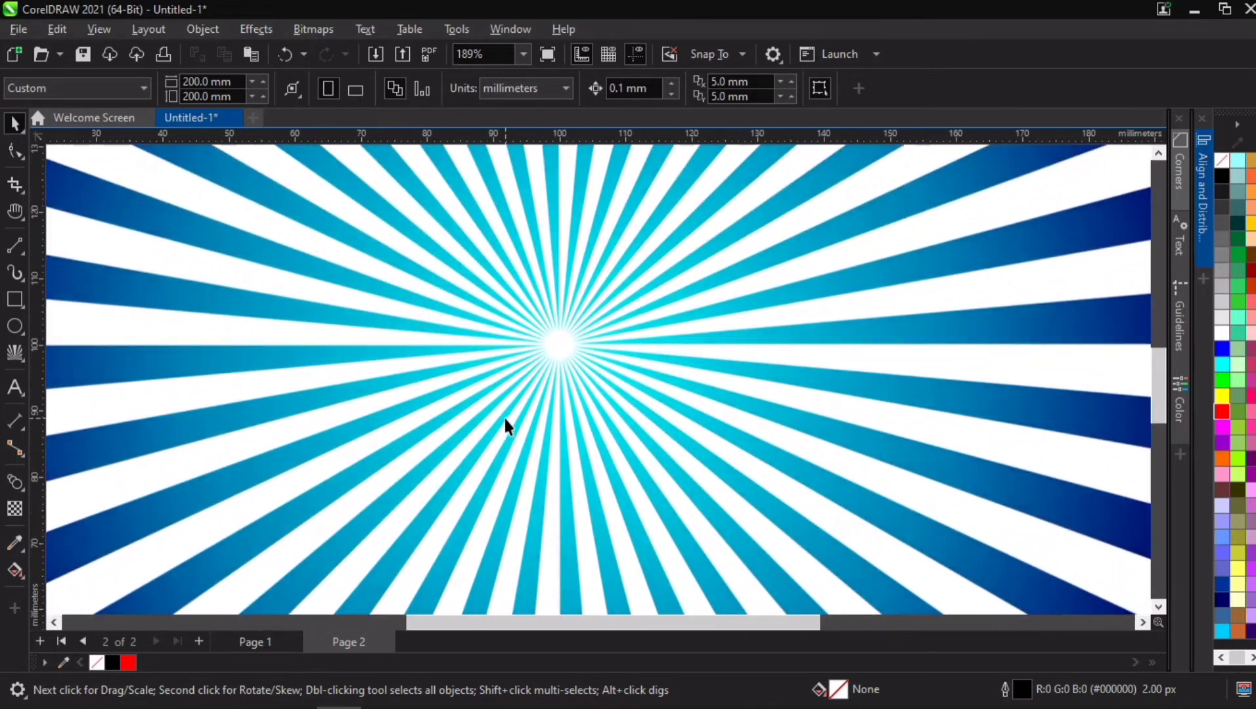
pyautogui.scroll(-5, 503, 420)
pyautogui.press('h')
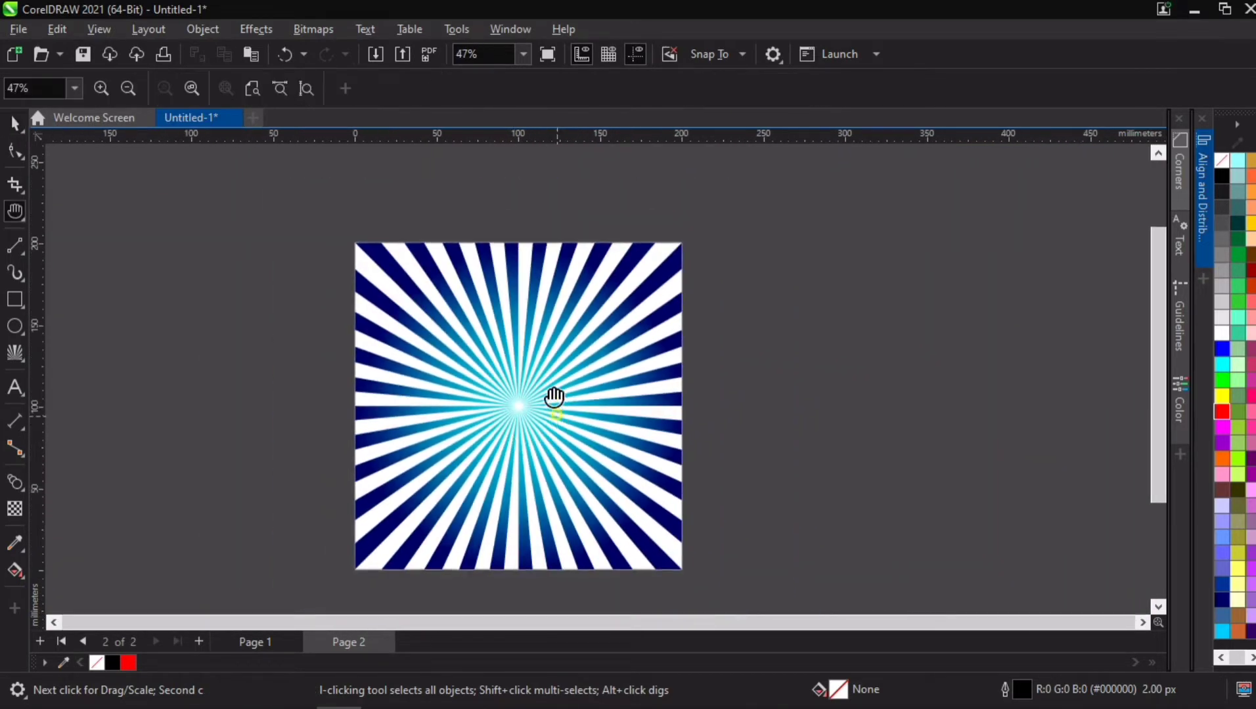
pyautogui.moveTo(554, 398); pyautogui.dragTo(568, 425)
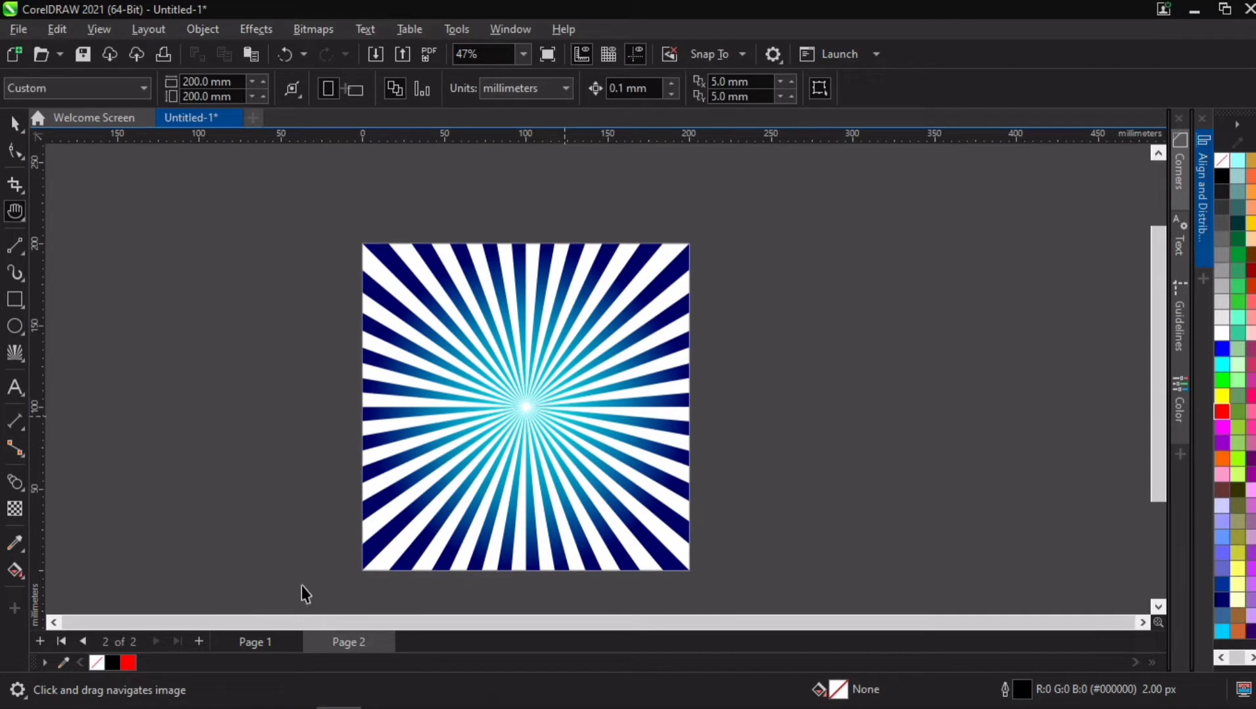
# Step: Add a new blank third page after the sunburst page
pyautogui.click(198, 642)
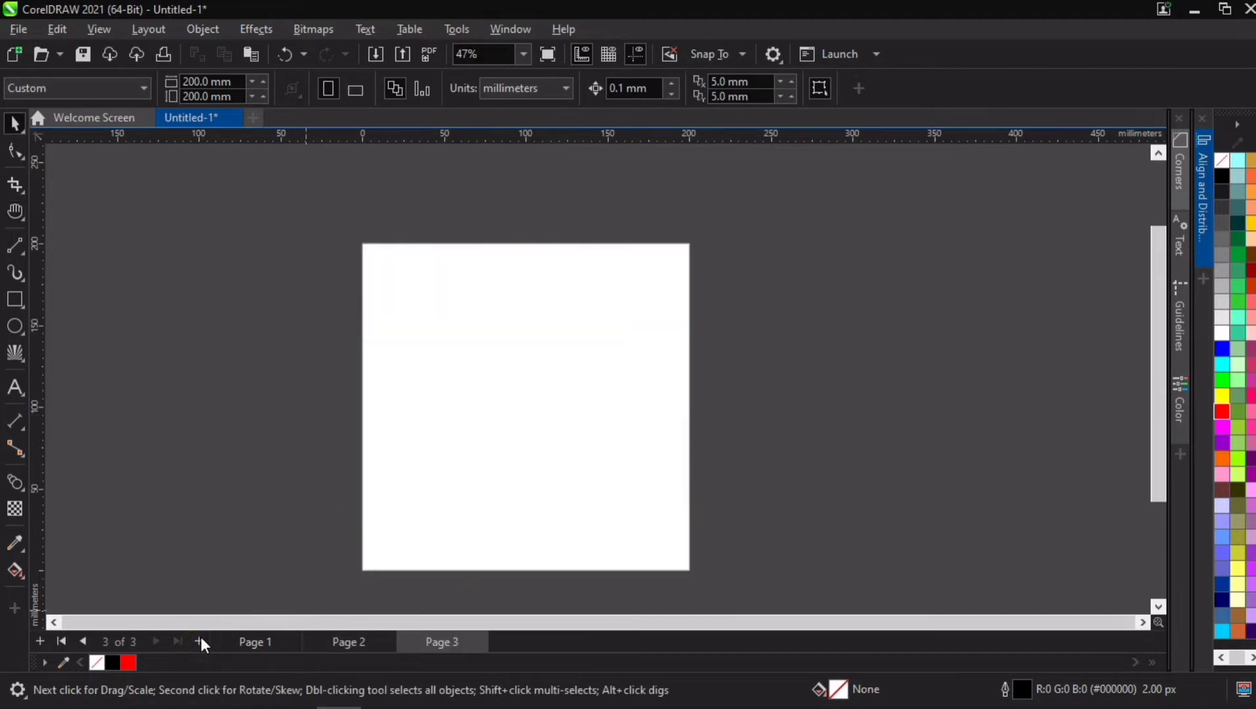
pyautogui.press('h')
pyautogui.moveTo(592, 524); pyautogui.dragTo(594, 480)
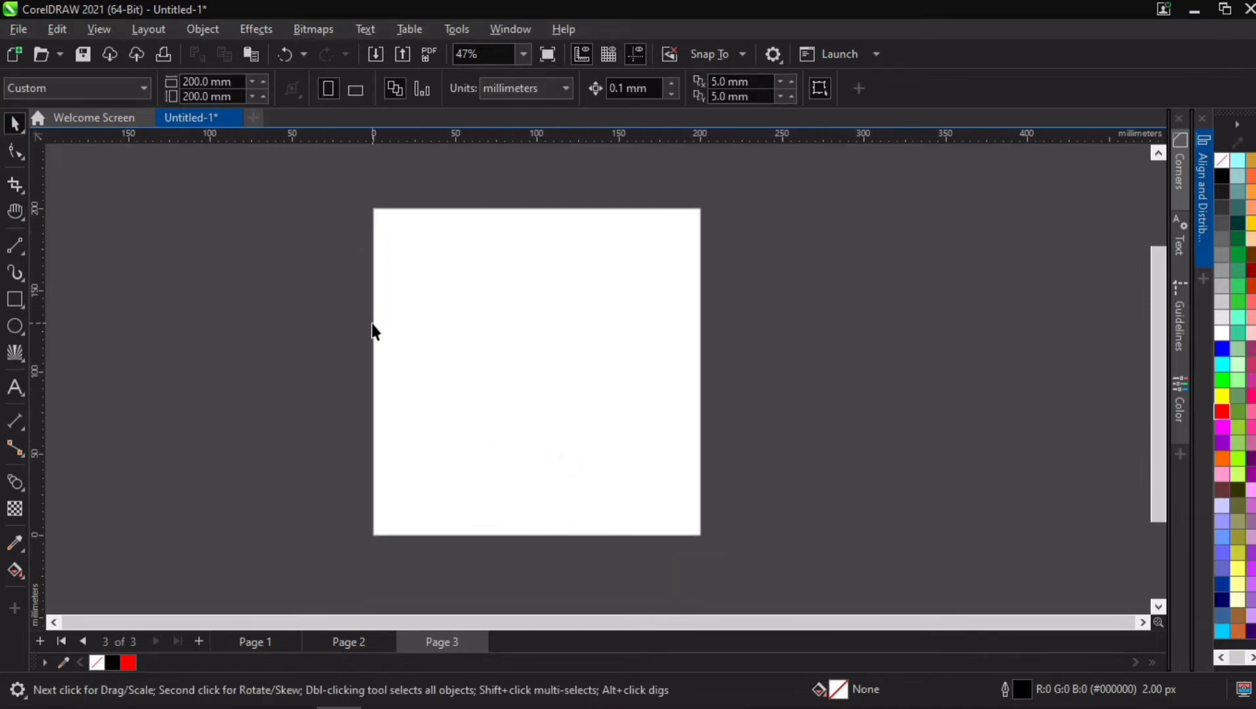
# Step: Switch the toolbox's Impact tool to the Polygon tool and return to the Pick tool
pyautogui.click(17, 355)
pyautogui.click(88, 356)
pyautogui.click(14, 118)
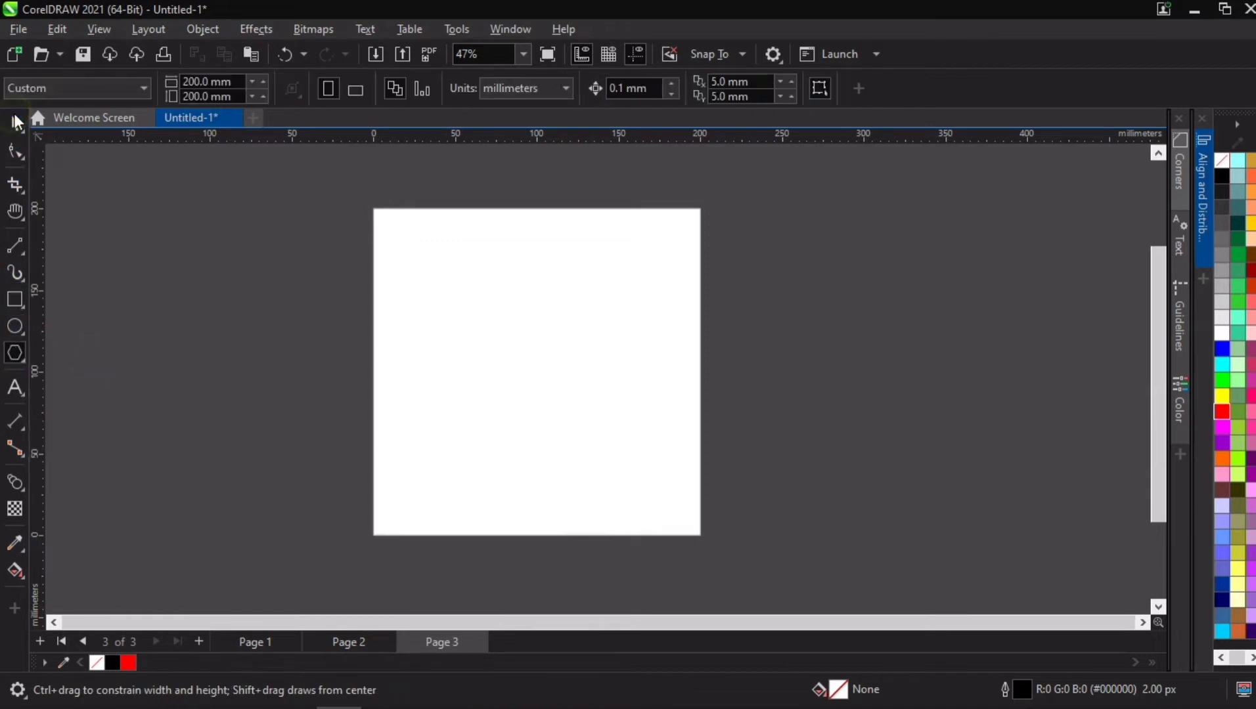
# Step: Draw a circle about 100 mm in diameter on the blank page and reduce it to its lower-right quarter arc
pyautogui.click(13, 334)
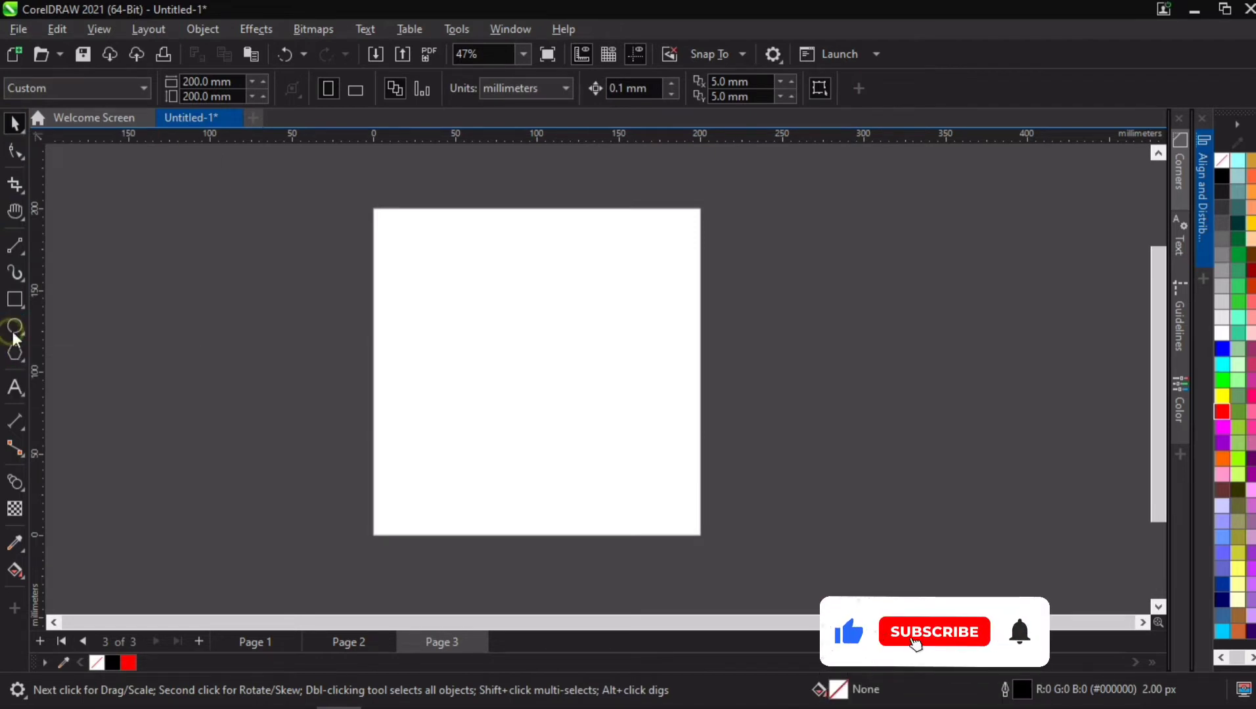
pyautogui.moveTo(468, 302); pyautogui.dragTo(633, 418)
pyautogui.scroll(1, 592, 401)
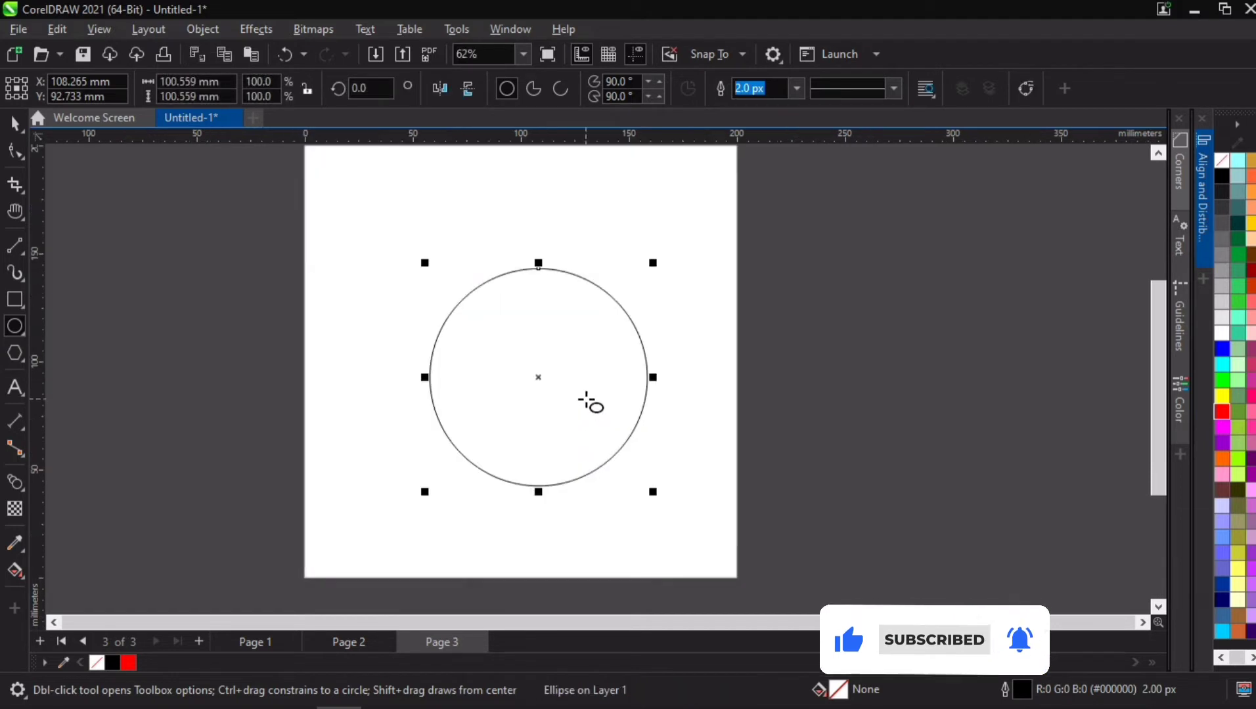
pyautogui.click(560, 89)
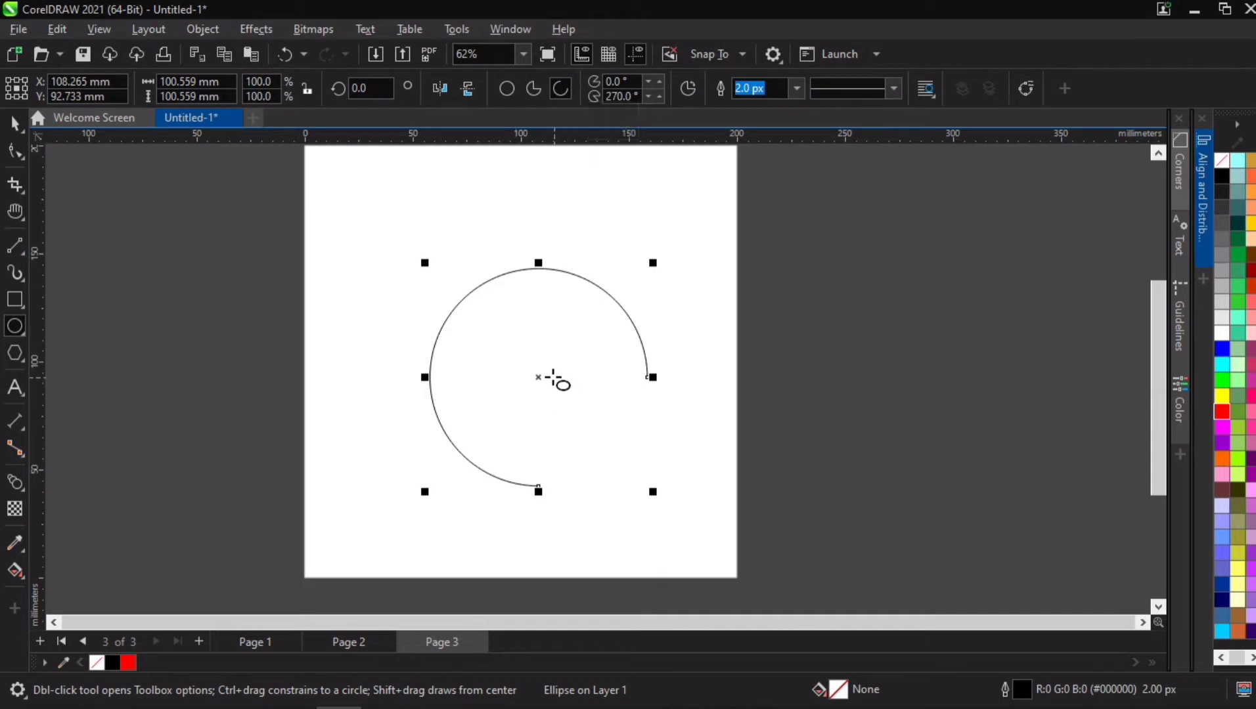
pyautogui.click(685, 89)
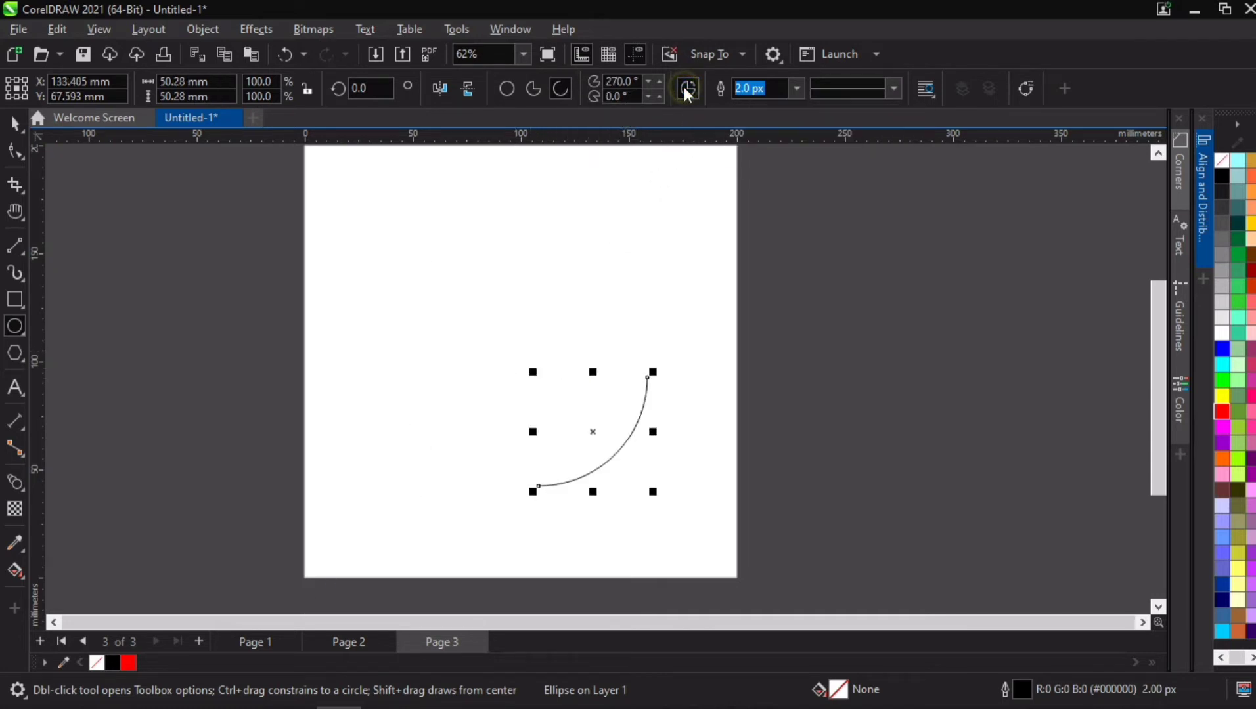
# Step: Move the quarter arc up and to the left so it sits near the centre of the page
pyautogui.press('space')
pyautogui.moveTo(594, 434); pyautogui.dragTo(531, 362)
pyautogui.press('space')
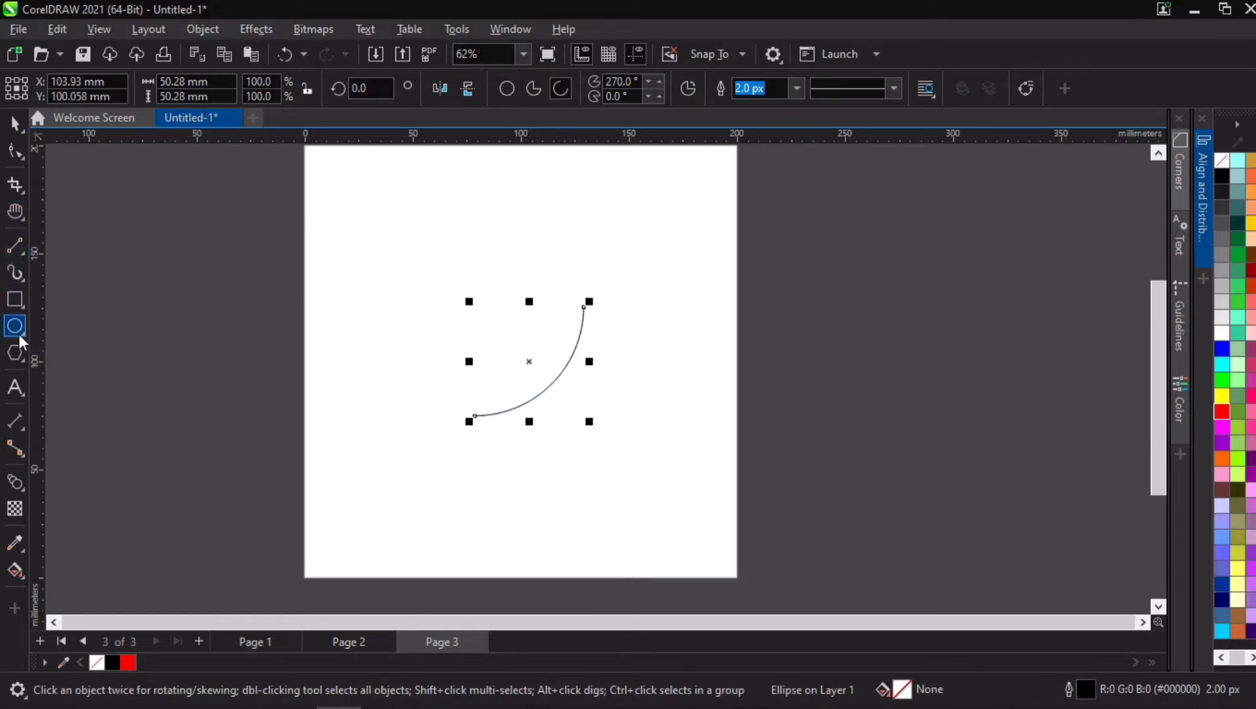
# Step: Apply an outward contour of 6 steps with an offset of about 3.4 mm to the quarter arc
pyautogui.click(14, 486)
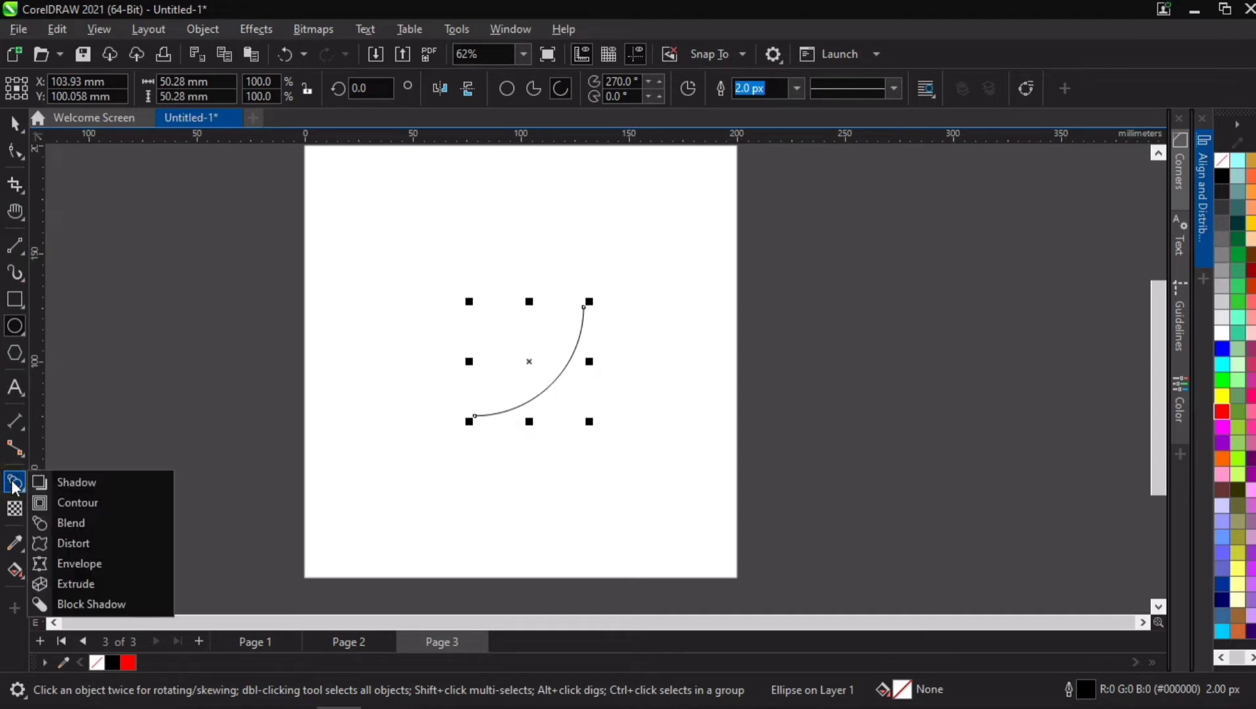
pyautogui.click(76, 514)
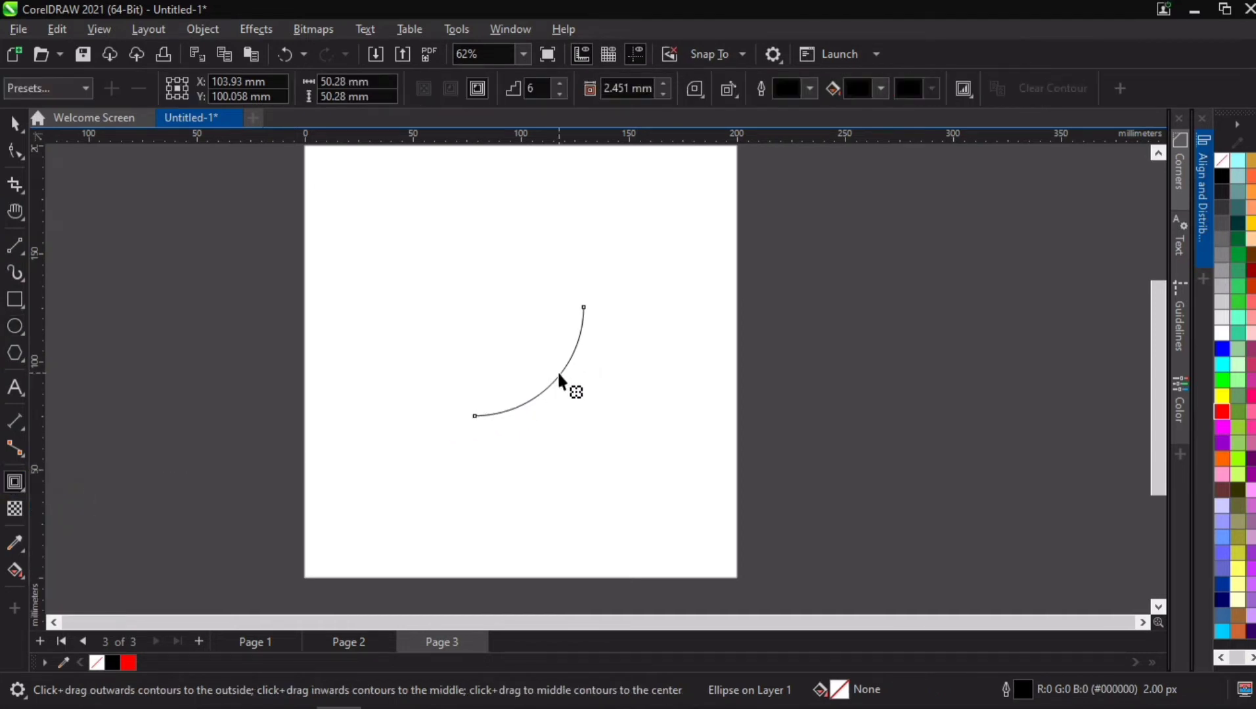
pyautogui.moveTo(557, 371); pyautogui.dragTo(542, 365)
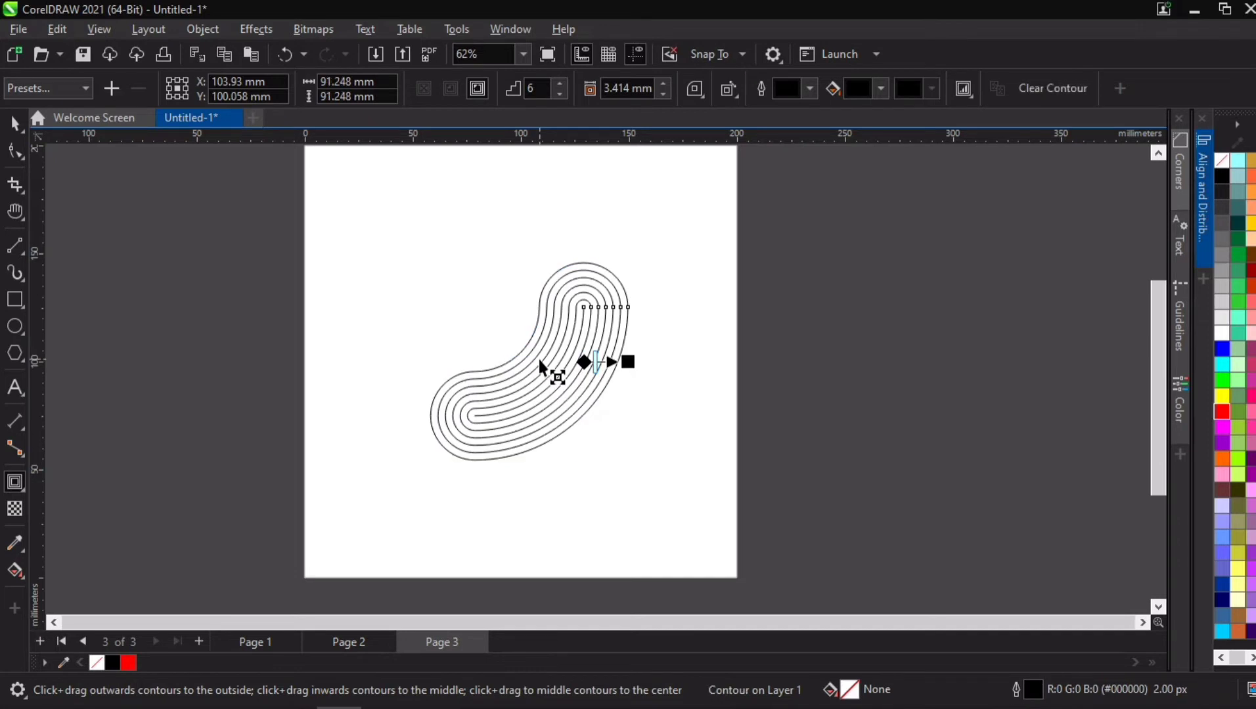
pyautogui.scroll(2, 555, 355)
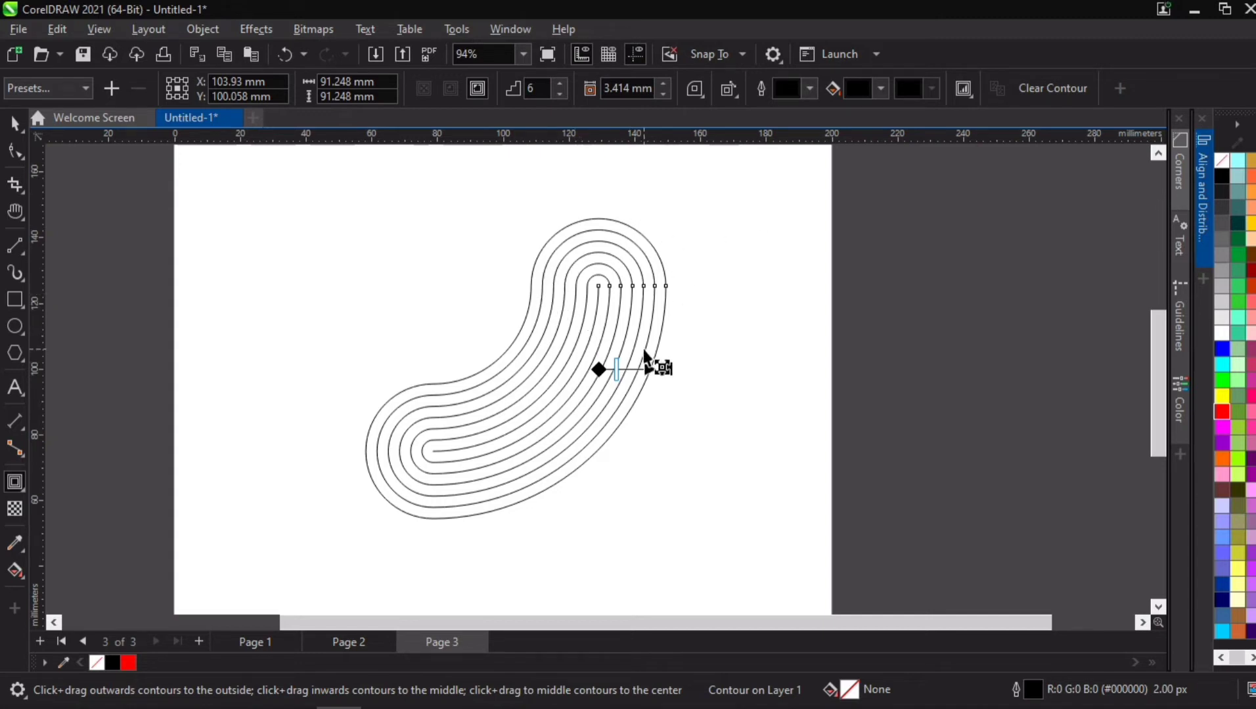
# Step: Try mitered corners on the arc's contour and switch the contour back to round corners
pyautogui.click(693, 94)
pyautogui.click(720, 97)
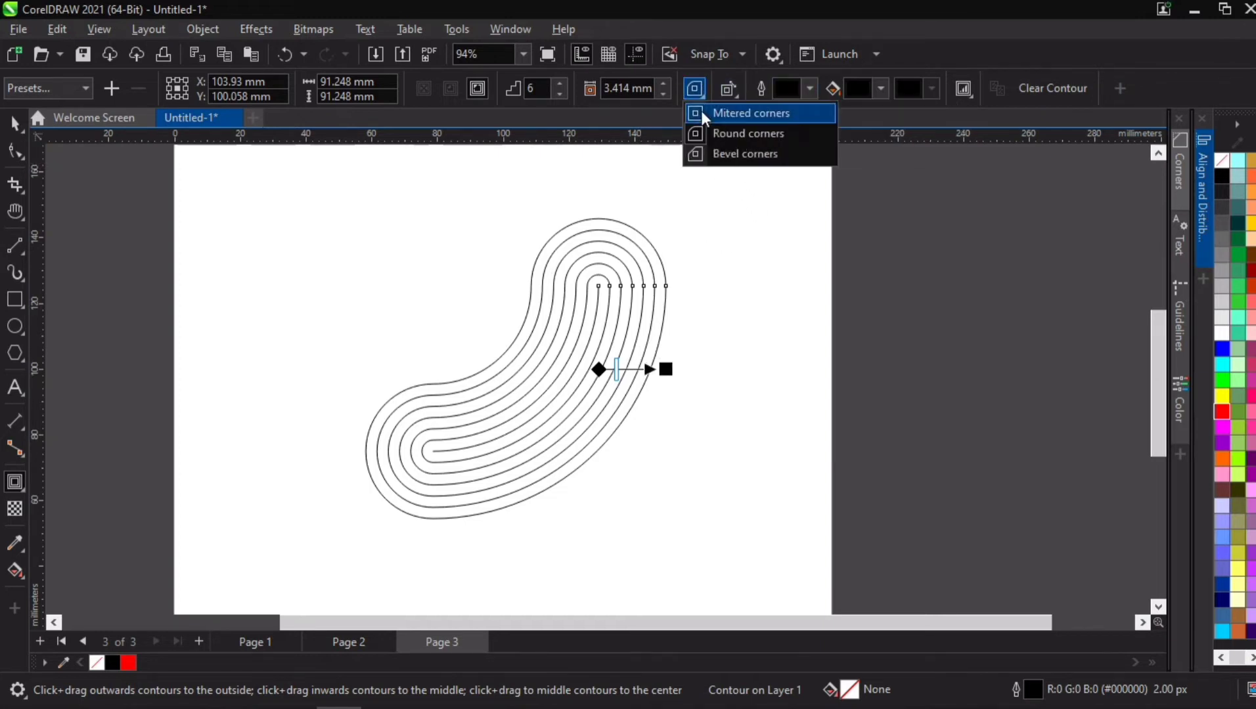
pyautogui.click(702, 117)
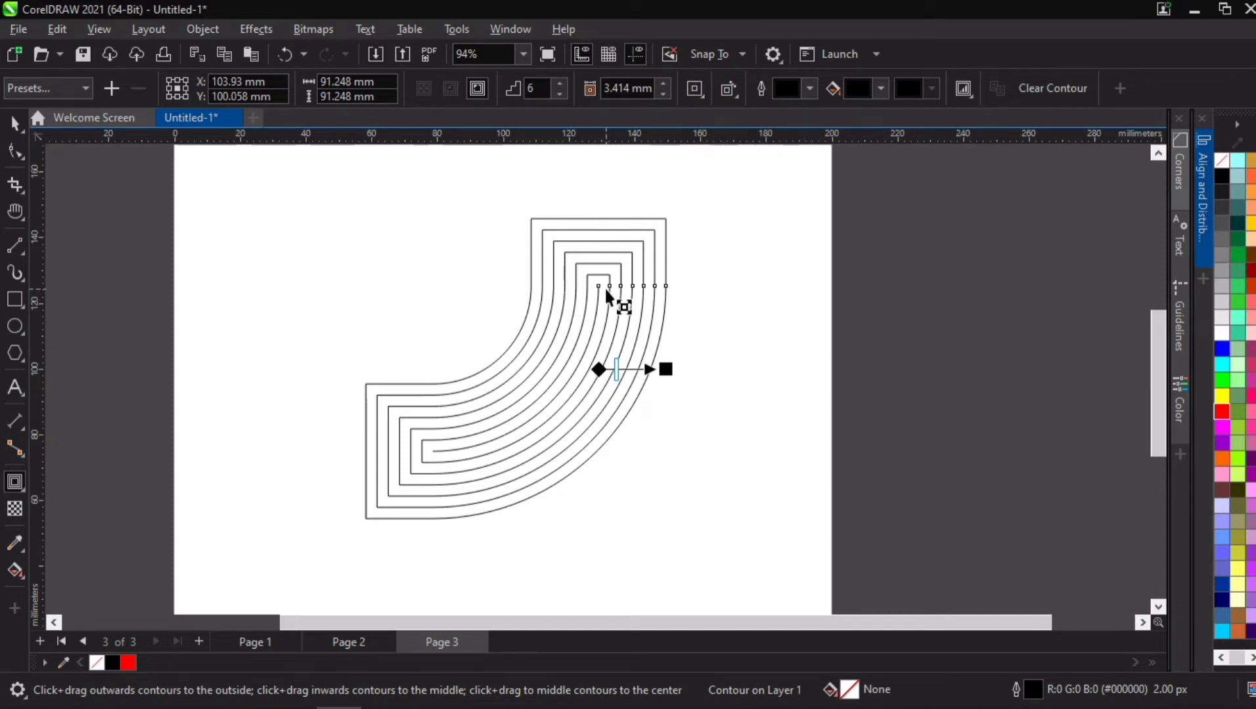
pyautogui.click(695, 93)
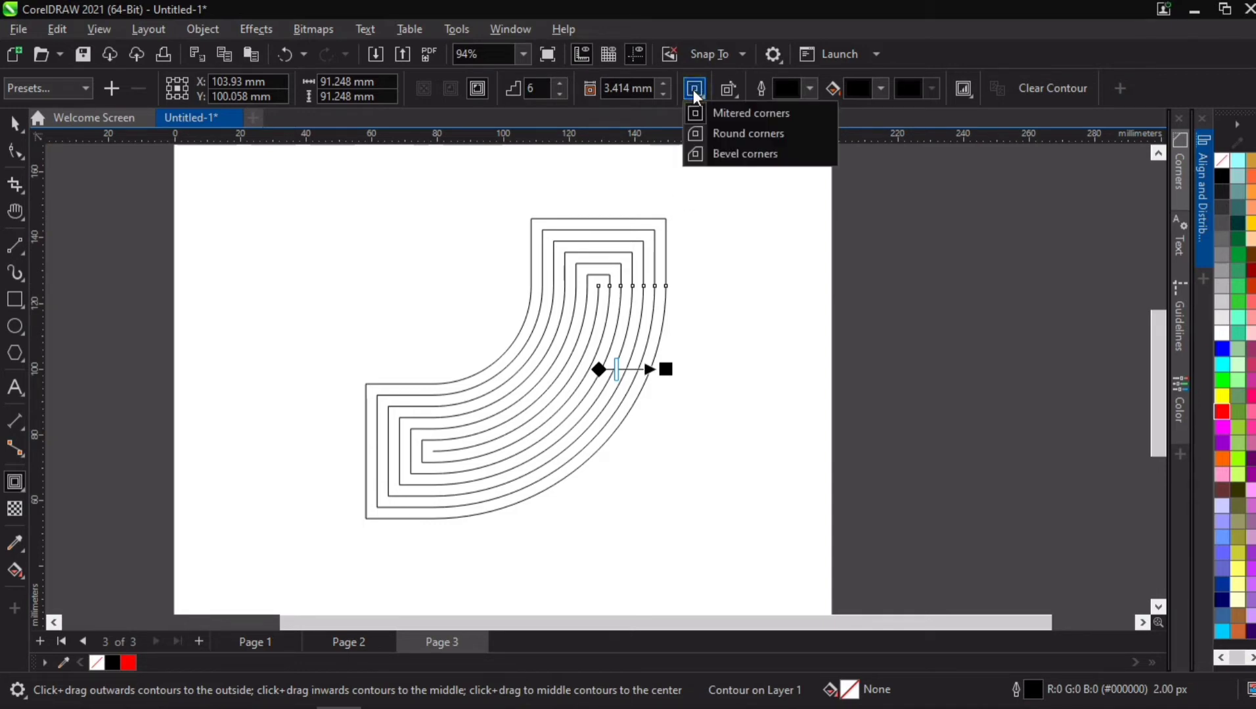
pyautogui.click(715, 133)
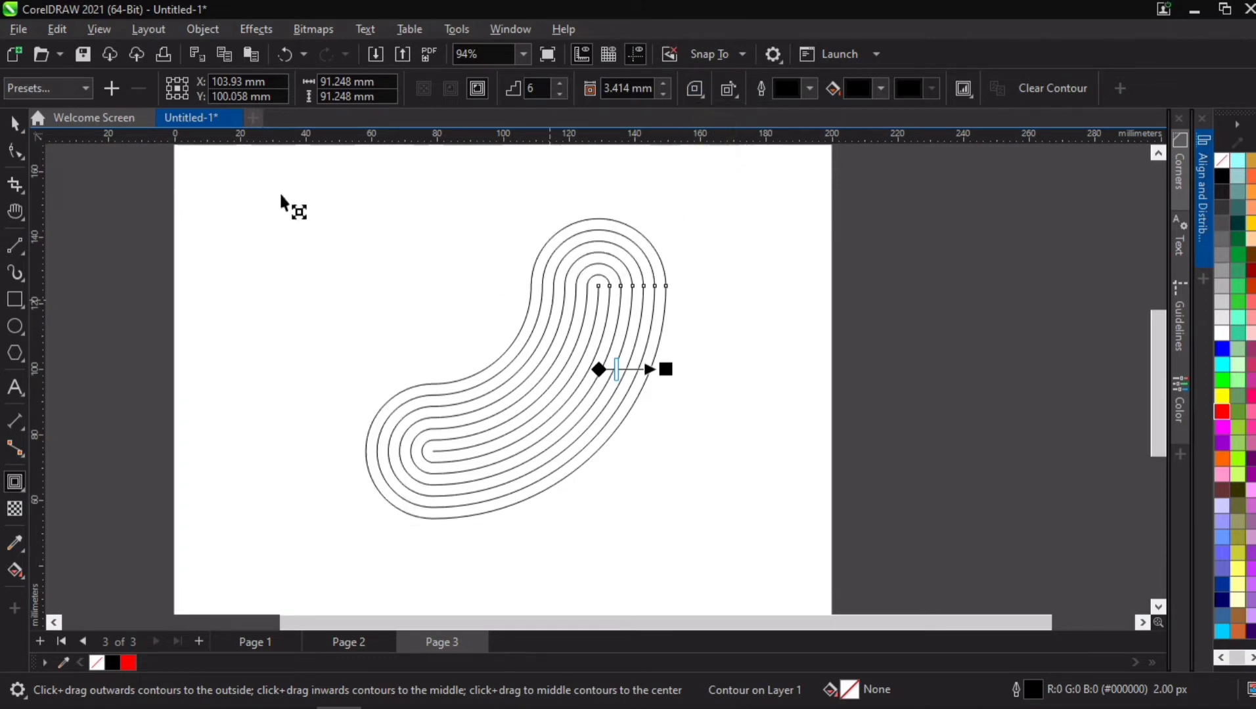
# Step: Break the contour apart from the quarter arc
pyautogui.click(16, 126)
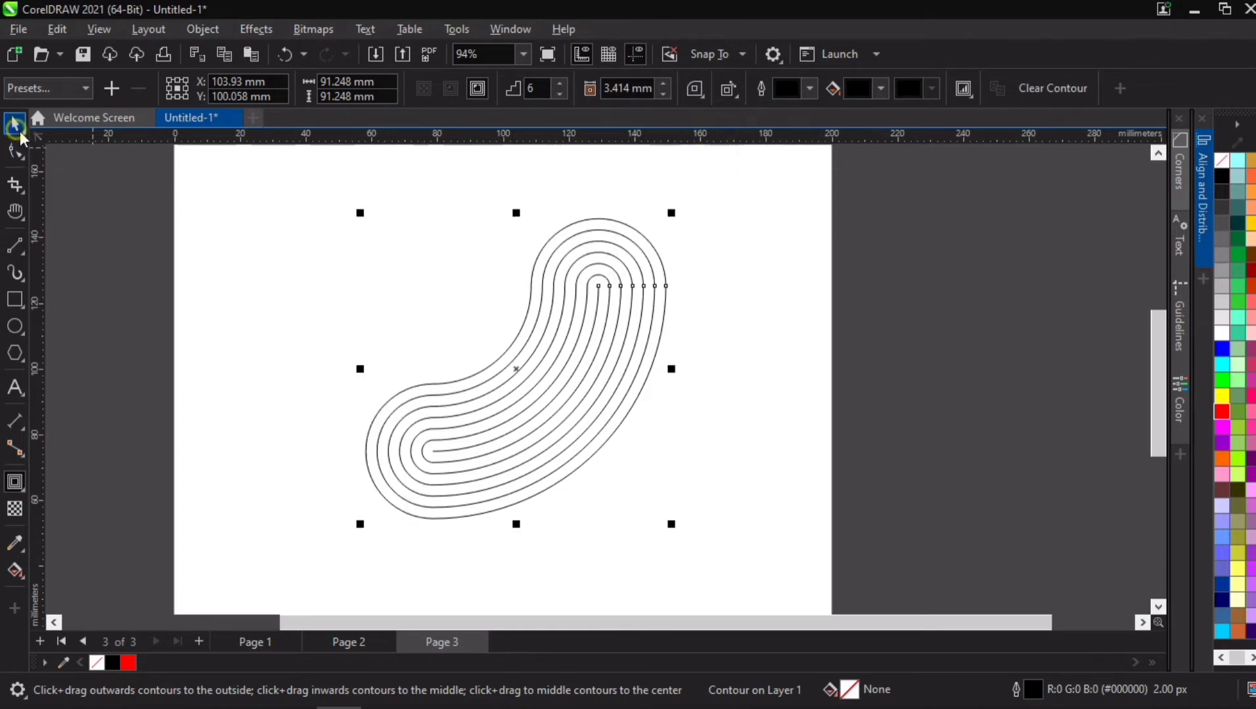
pyautogui.rightClick(552, 304)
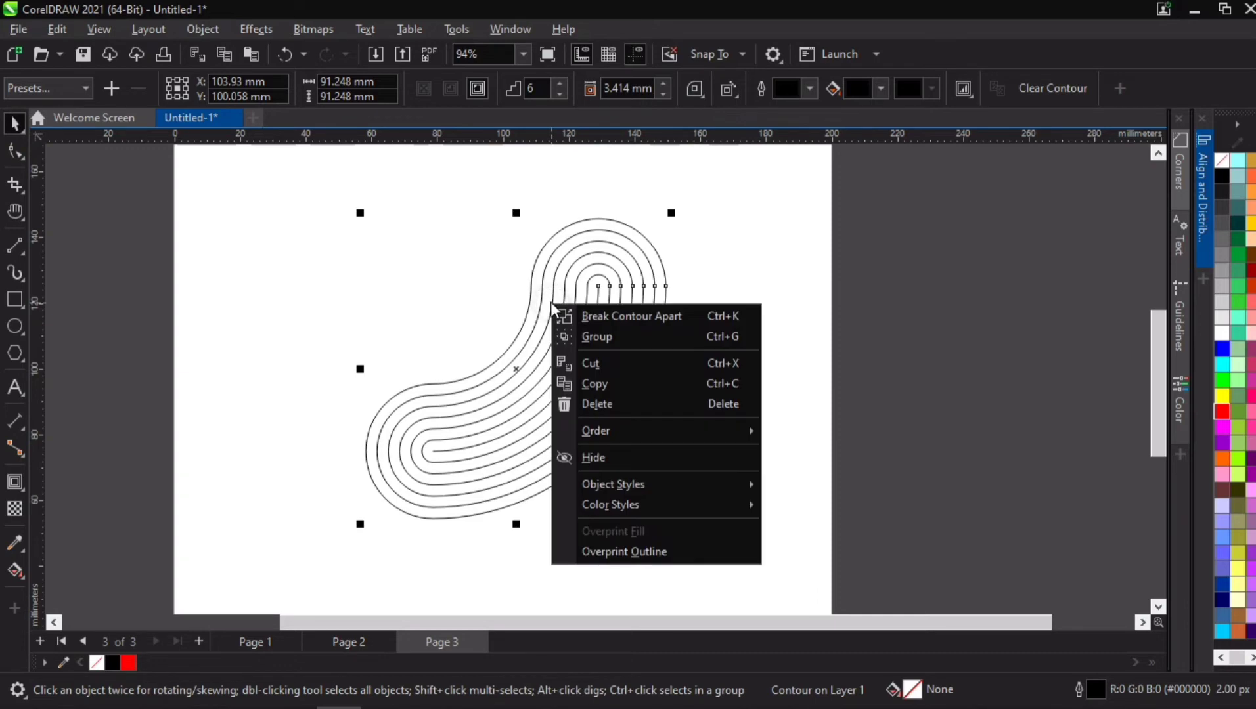
pyautogui.click(651, 317)
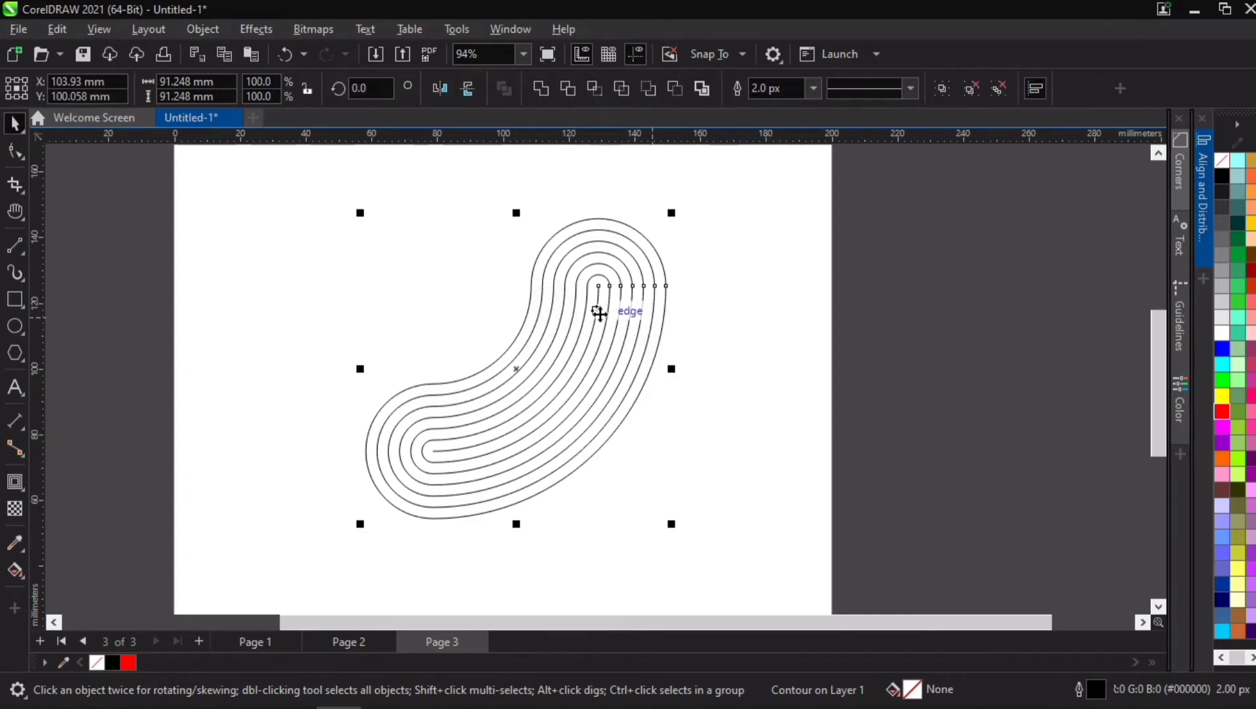
pyautogui.click(16, 326)
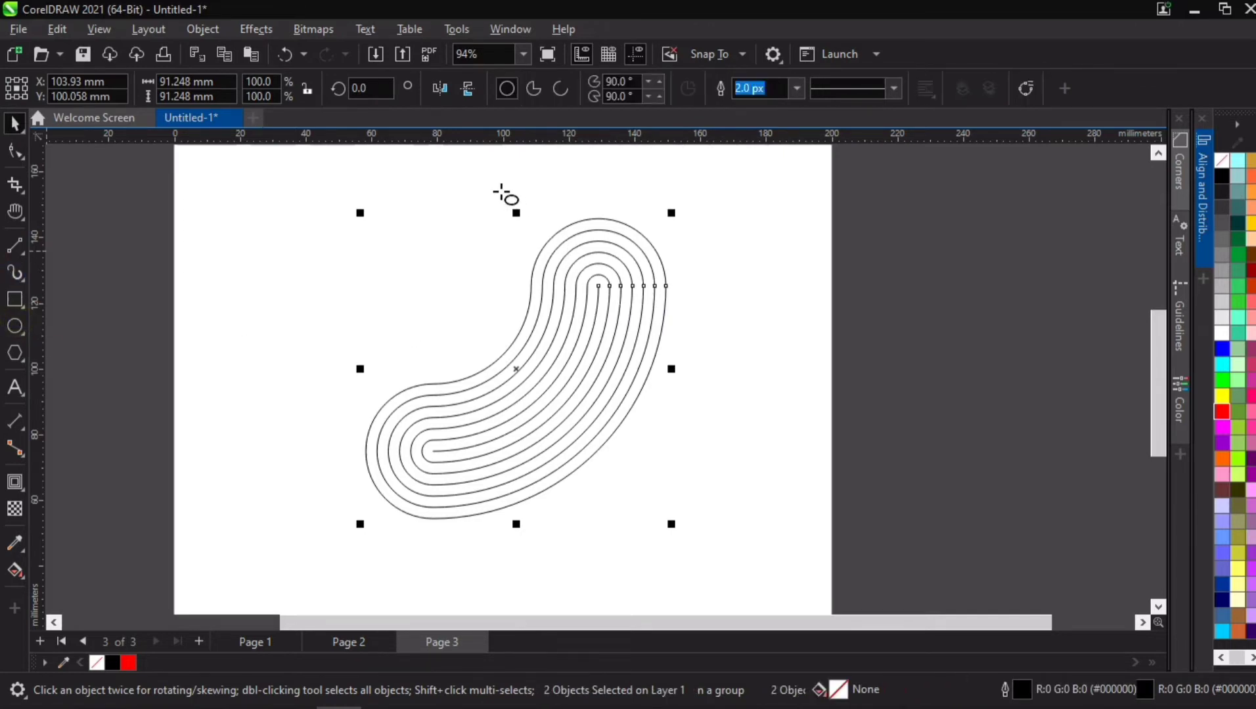
pyautogui.moveTo(501, 192); pyautogui.dragTo(693, 399)
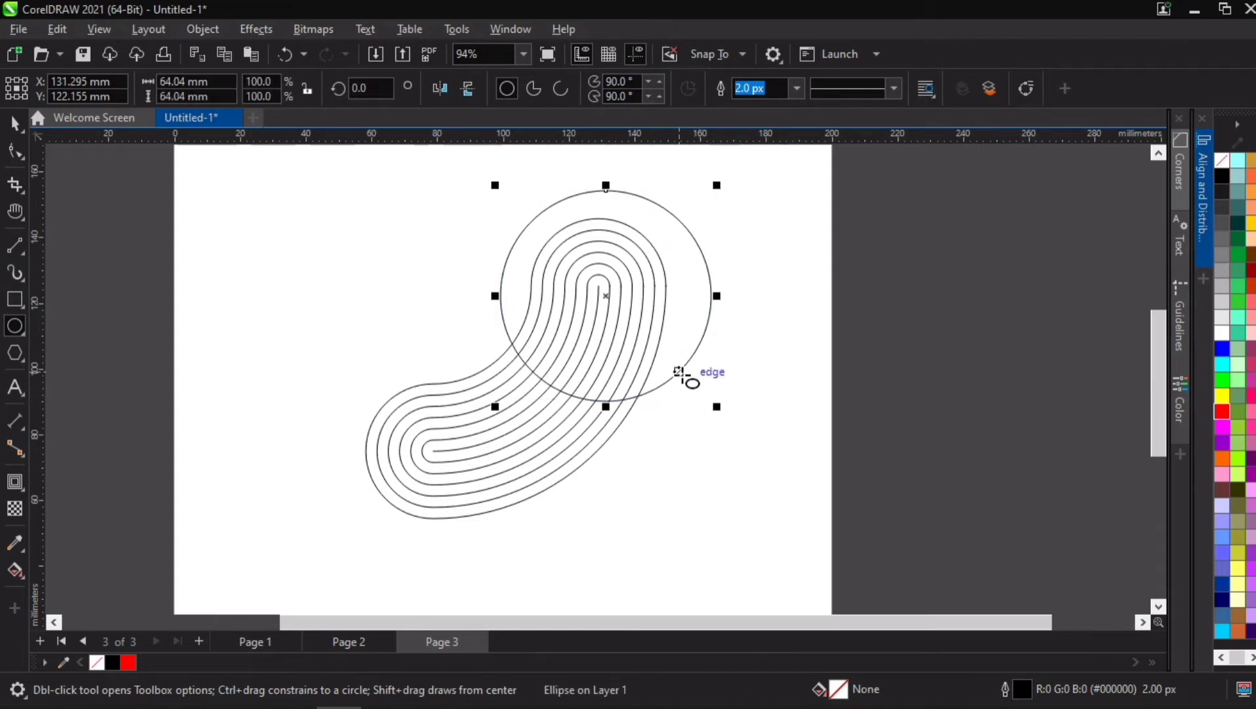
pyautogui.press('Delete')
# Step: Select the quarter arc together with all its separated contour lines and group them
pyautogui.click(14, 123)
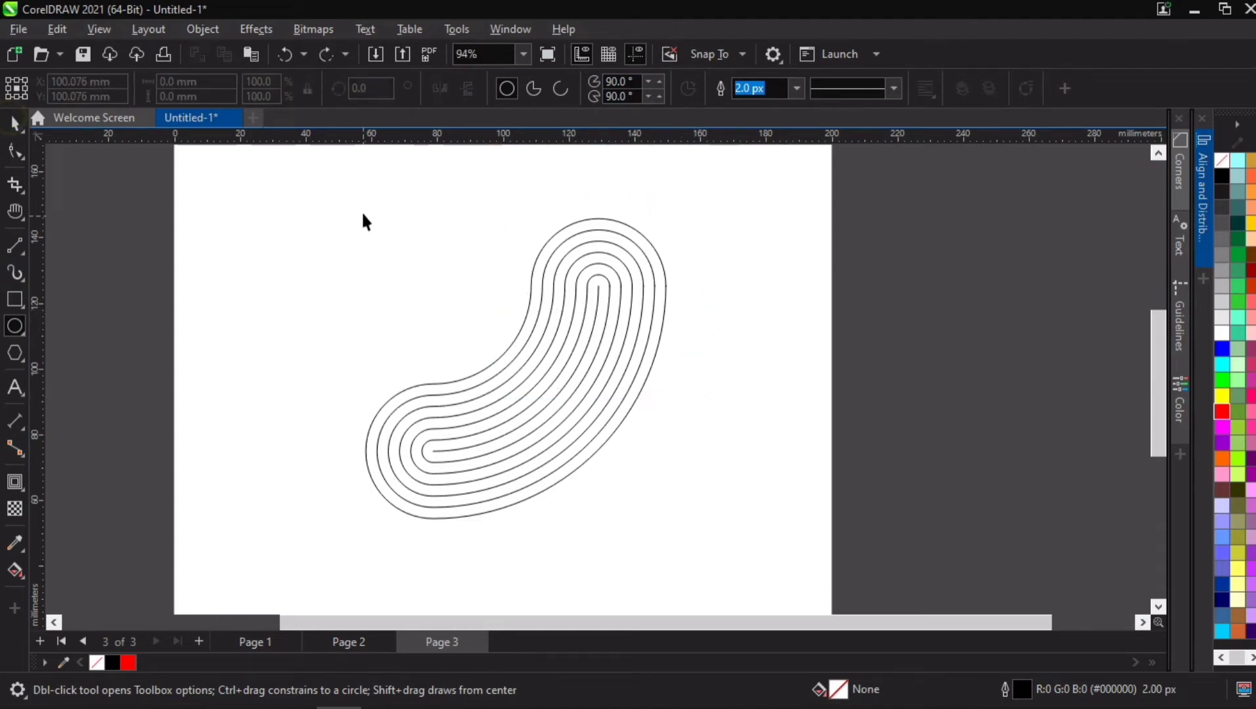
pyautogui.moveTo(308, 174); pyautogui.dragTo(718, 553)
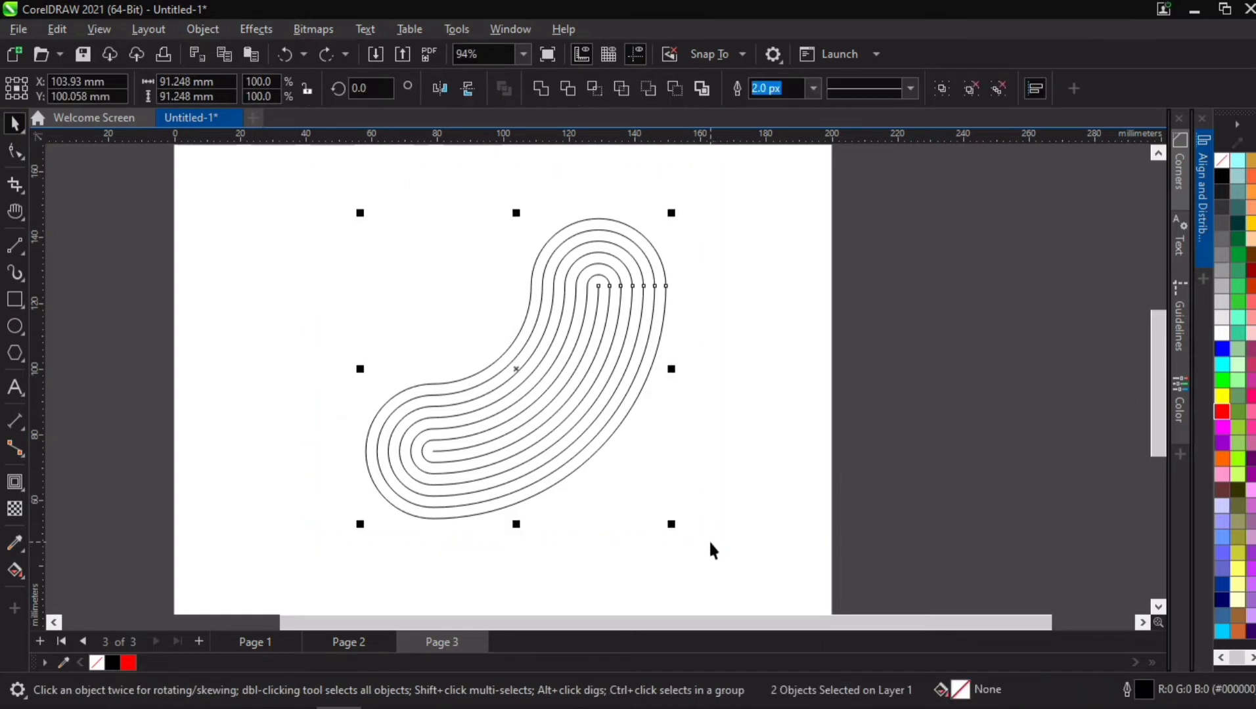
pyautogui.hotkey('ctrl', 'g')
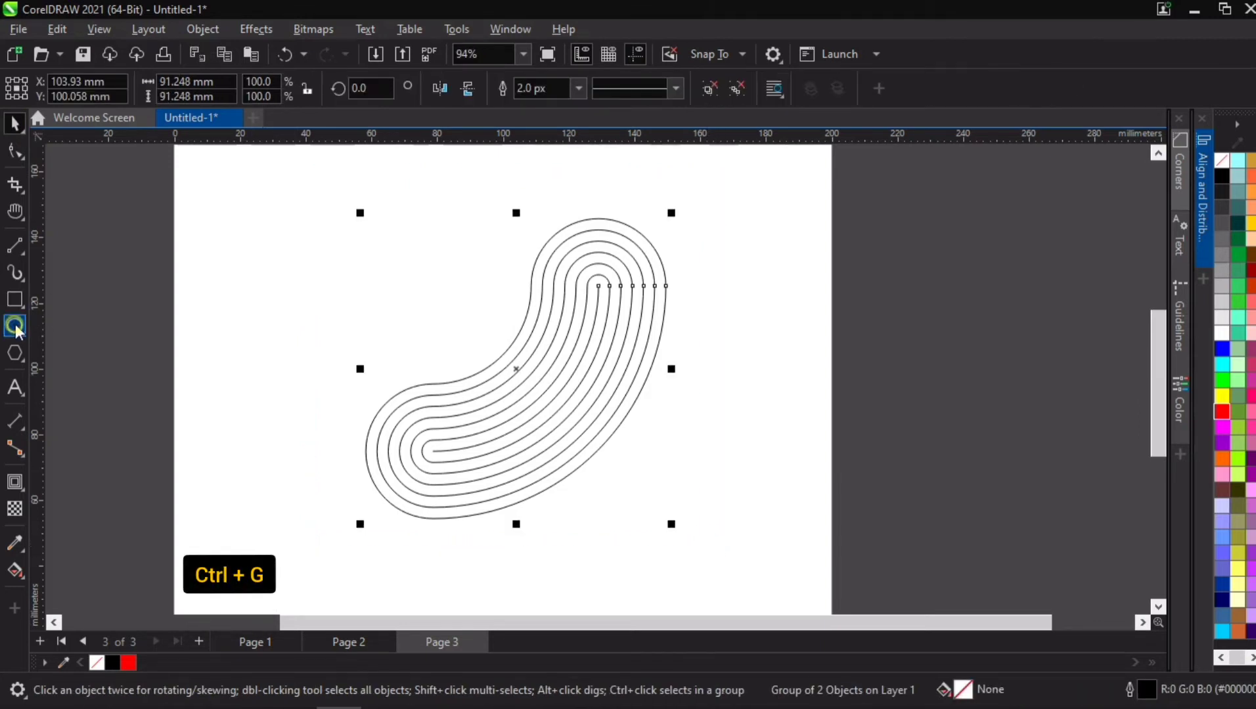
# Step: Draw a circle around the upper end of the contour group, enlarged to about 71 mm and positioned to enclose the rounded end
pyautogui.click(14, 326)
pyautogui.moveTo(502, 191); pyautogui.dragTo(710, 415)
pyautogui.press('space')
pyautogui.moveTo(614, 307); pyautogui.dragTo(593, 297)
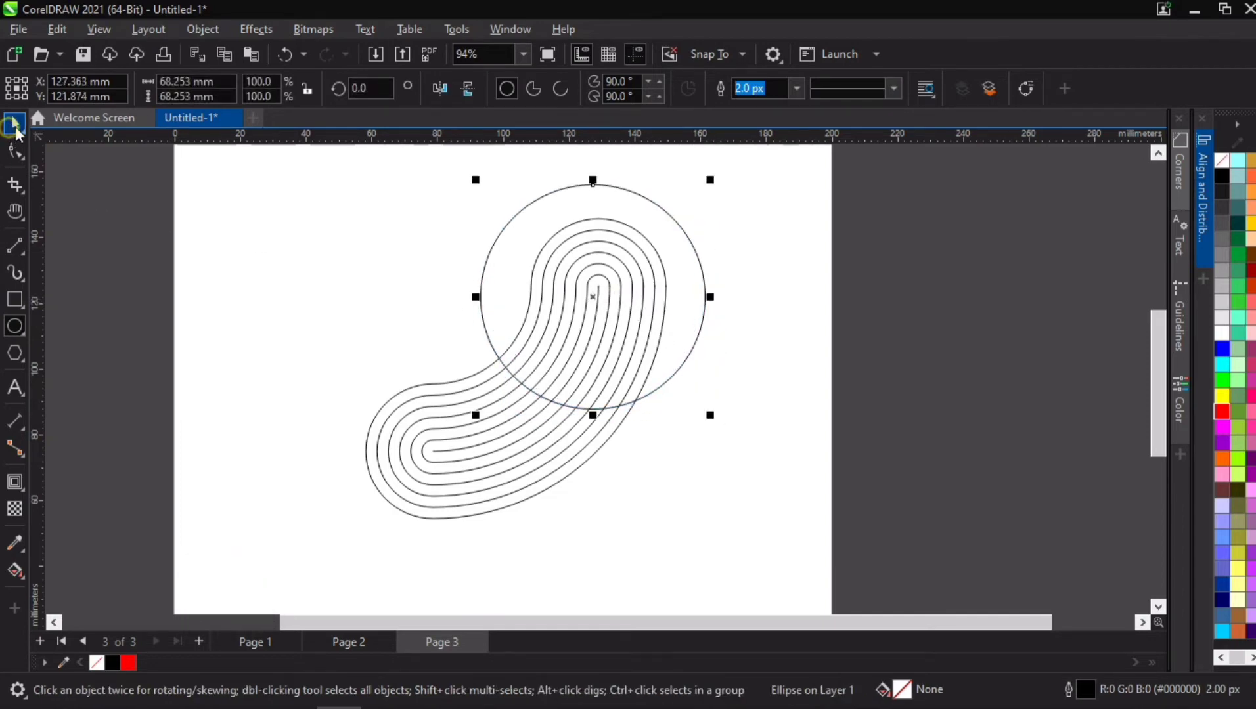
pyautogui.click(14, 124)
pyautogui.moveTo(712, 417); pyautogui.dragTo(723, 426)
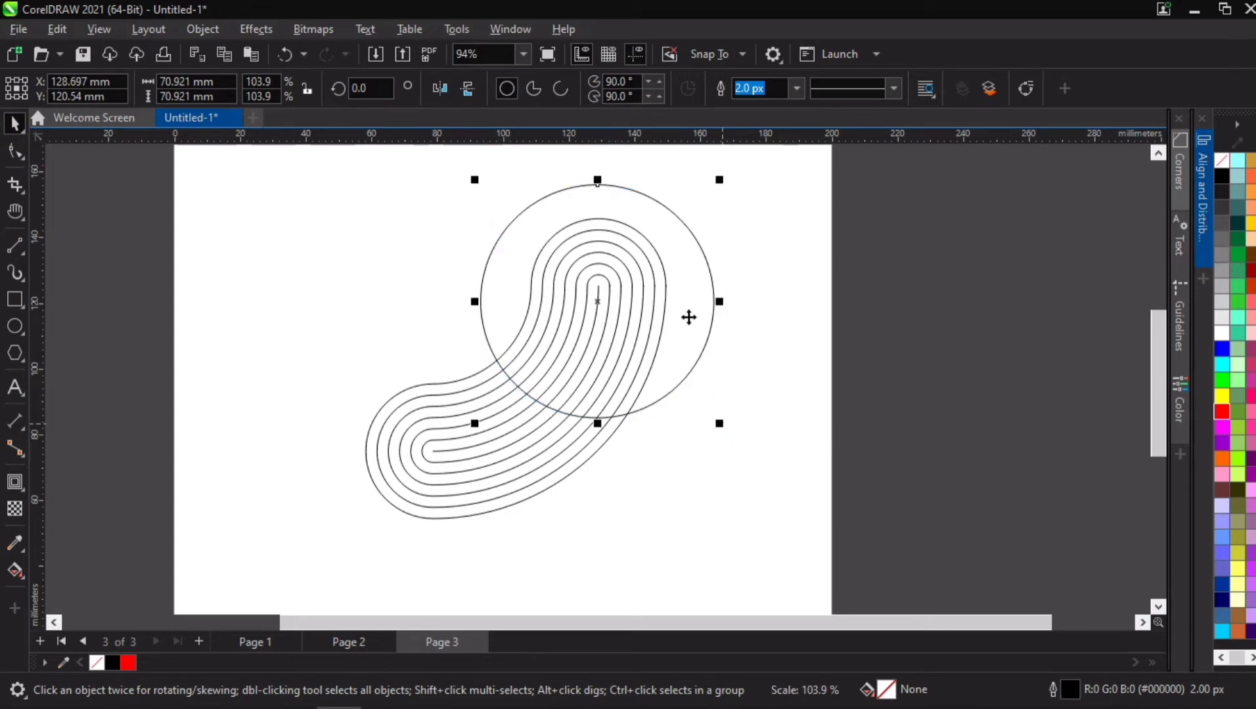
pyautogui.moveTo(688, 317); pyautogui.dragTo(697, 291)
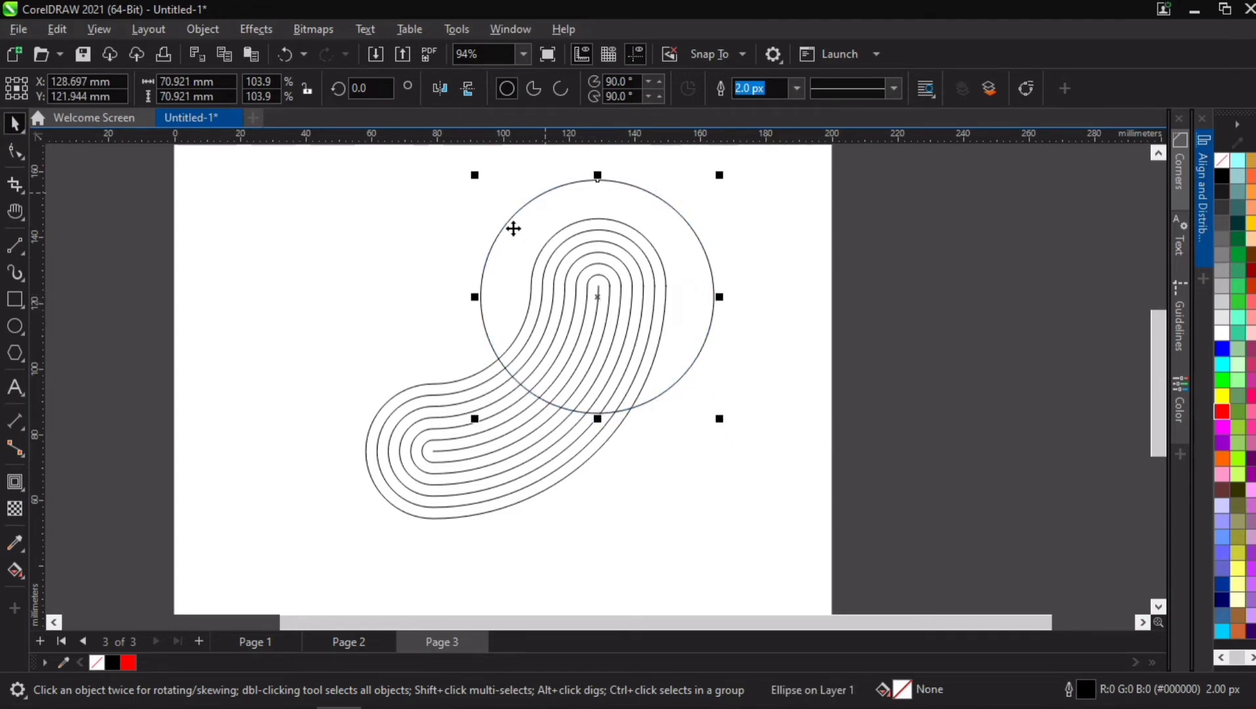
# Step: Intersect the circle with the contour group and delete the original contour group
pyautogui.keyDown('shift'); pyautogui.click(449, 413); pyautogui.keyUp('shift')
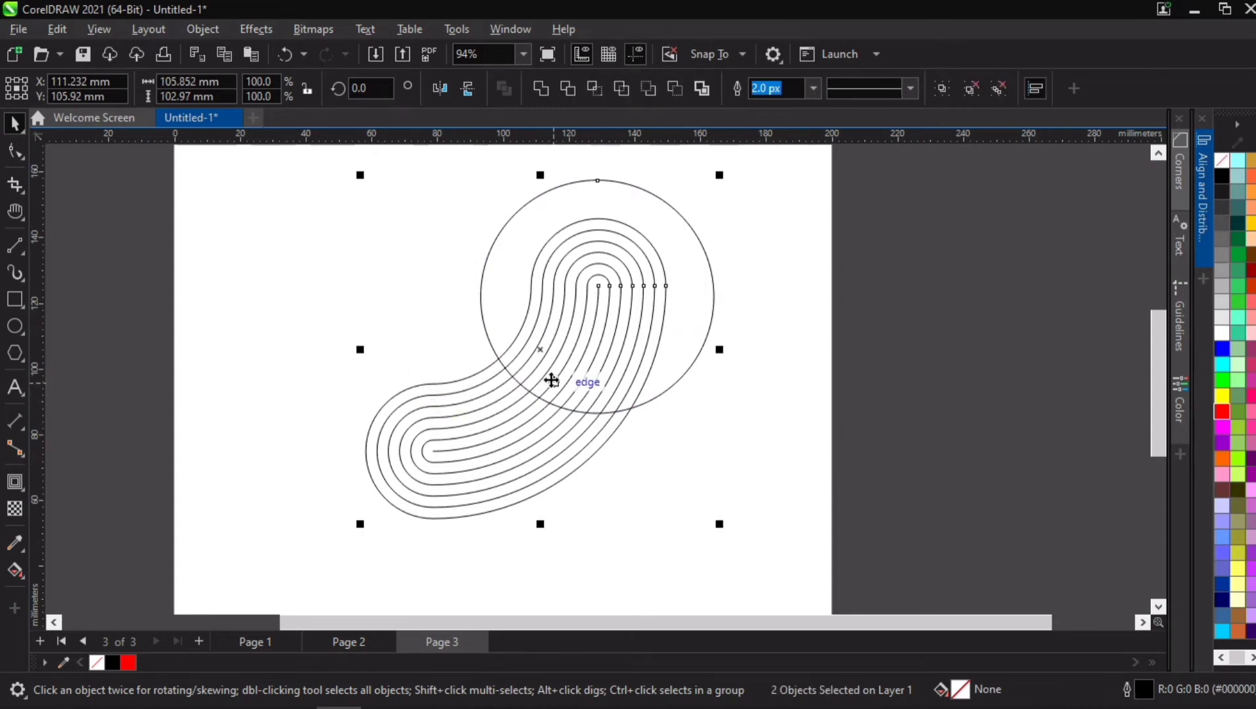
pyautogui.click(598, 87)
pyautogui.click(401, 258)
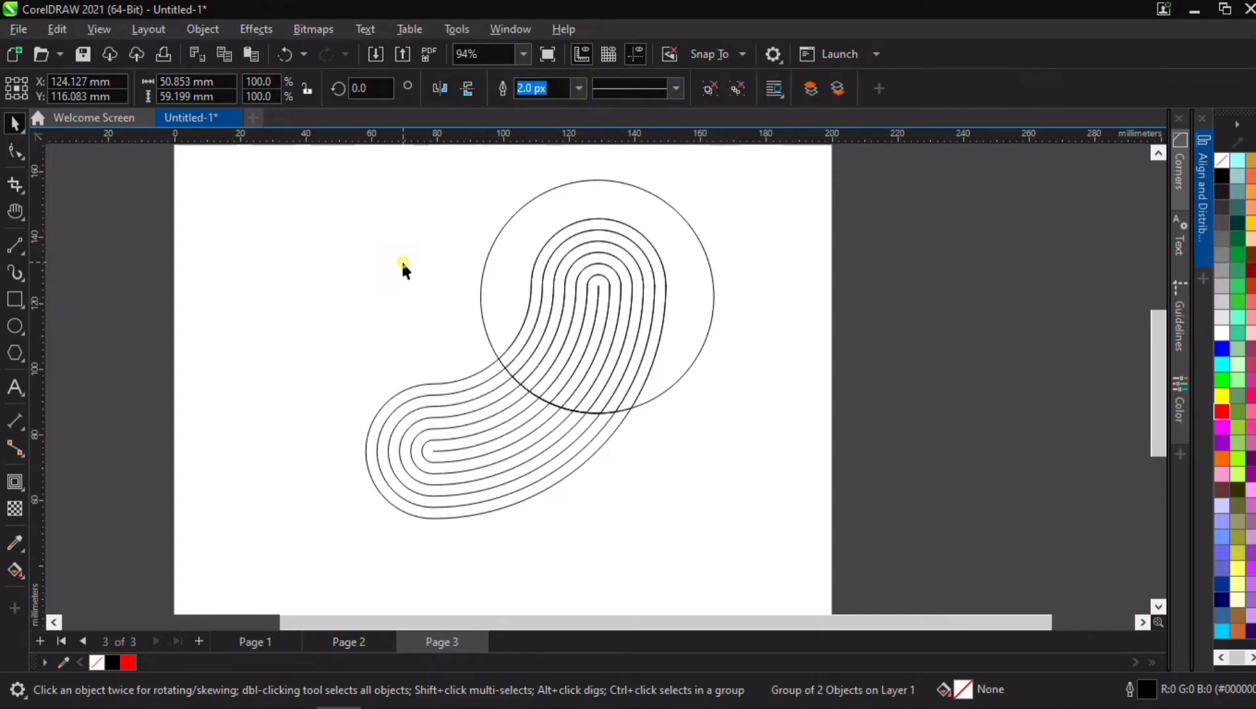
pyautogui.click(457, 414)
pyautogui.press('Delete')
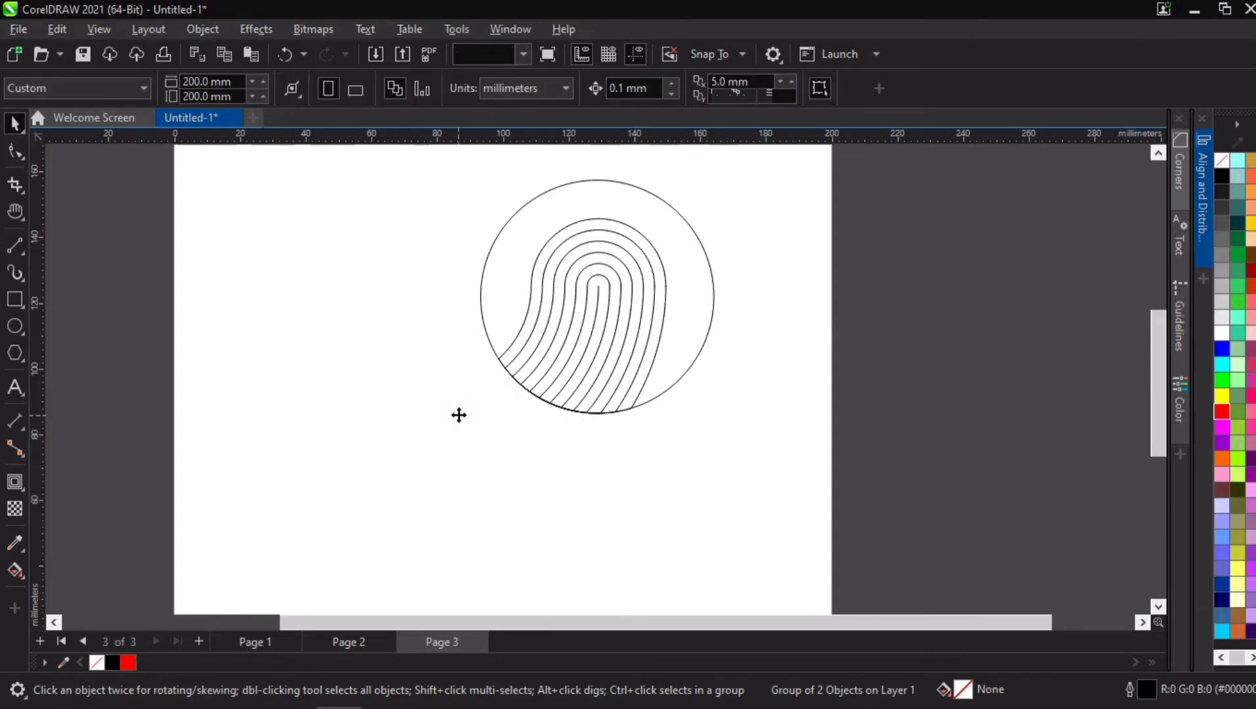
# Step: Move the circle off the page to the right, and recentre and enlarge the intersected piece to about 75 × 87 mm
pyautogui.moveTo(635, 197); pyautogui.dragTo(995, 232)
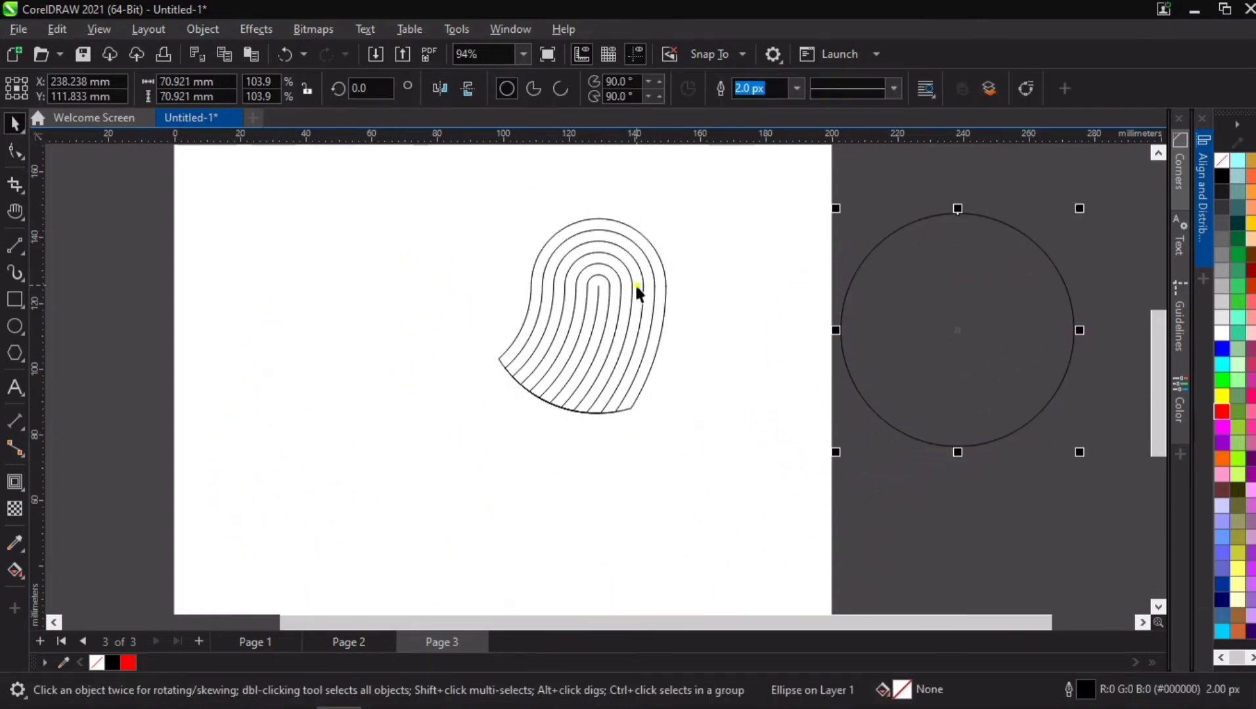
pyautogui.moveTo(634, 284); pyautogui.dragTo(529, 370)
pyautogui.moveTo(577, 494); pyautogui.dragTo(624, 541)
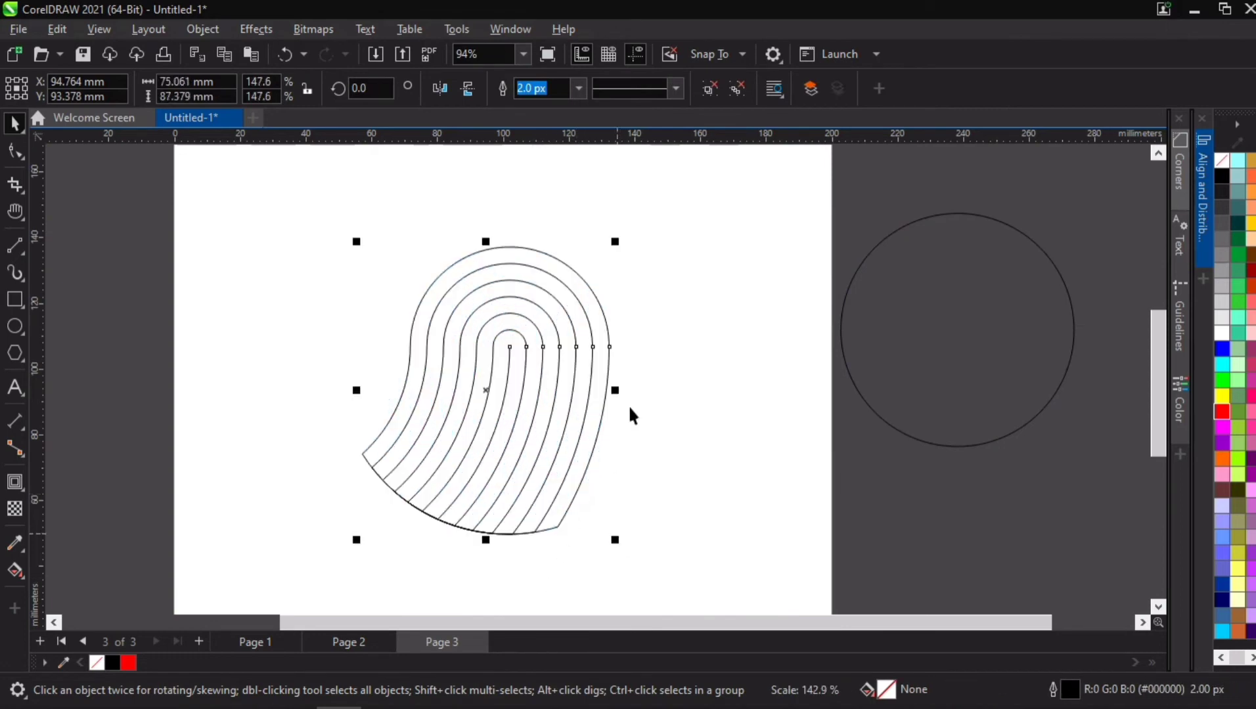
# Step: Set the outline width of the intersected line pattern to 20 px
pyautogui.click(580, 86)
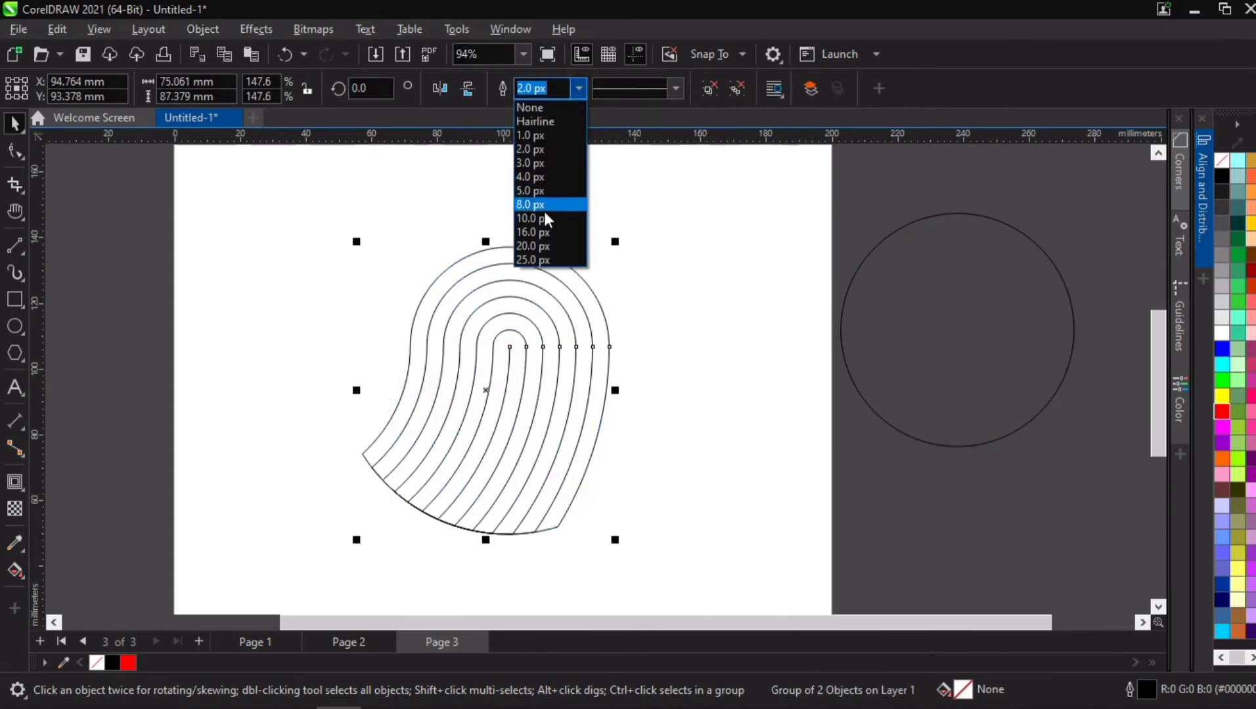
pyautogui.click(548, 231)
pyautogui.click(577, 91)
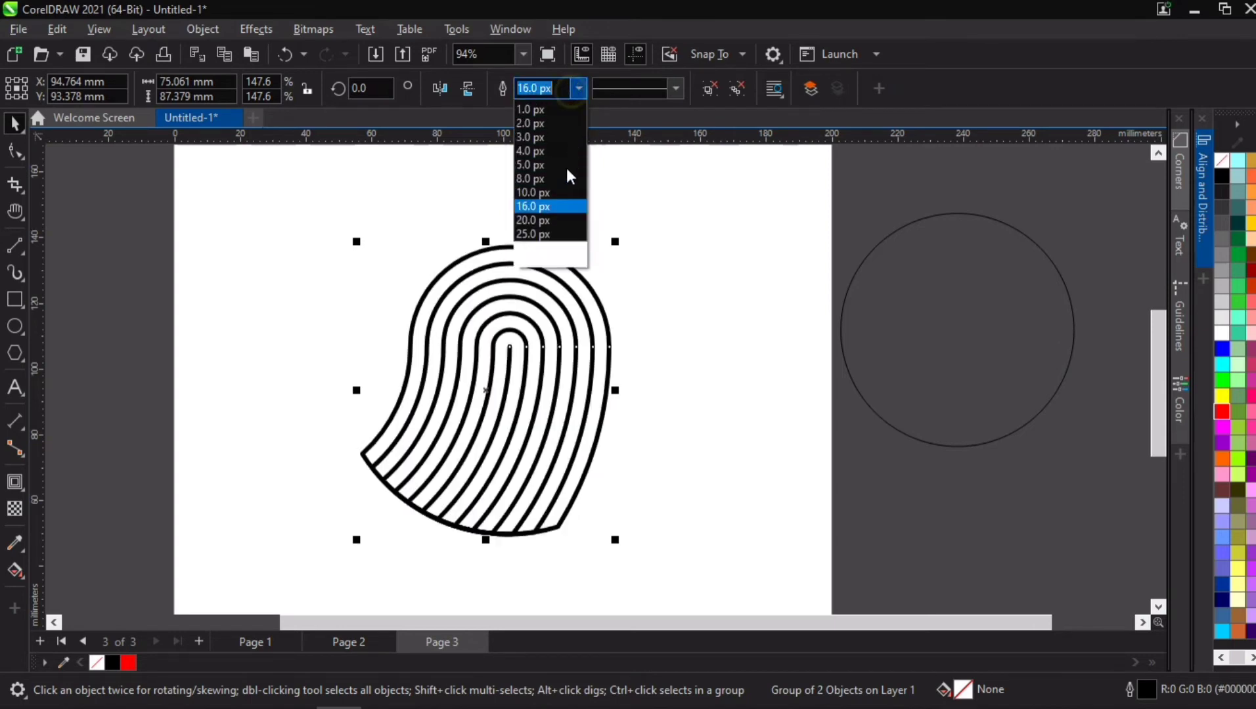
pyautogui.click(551, 237)
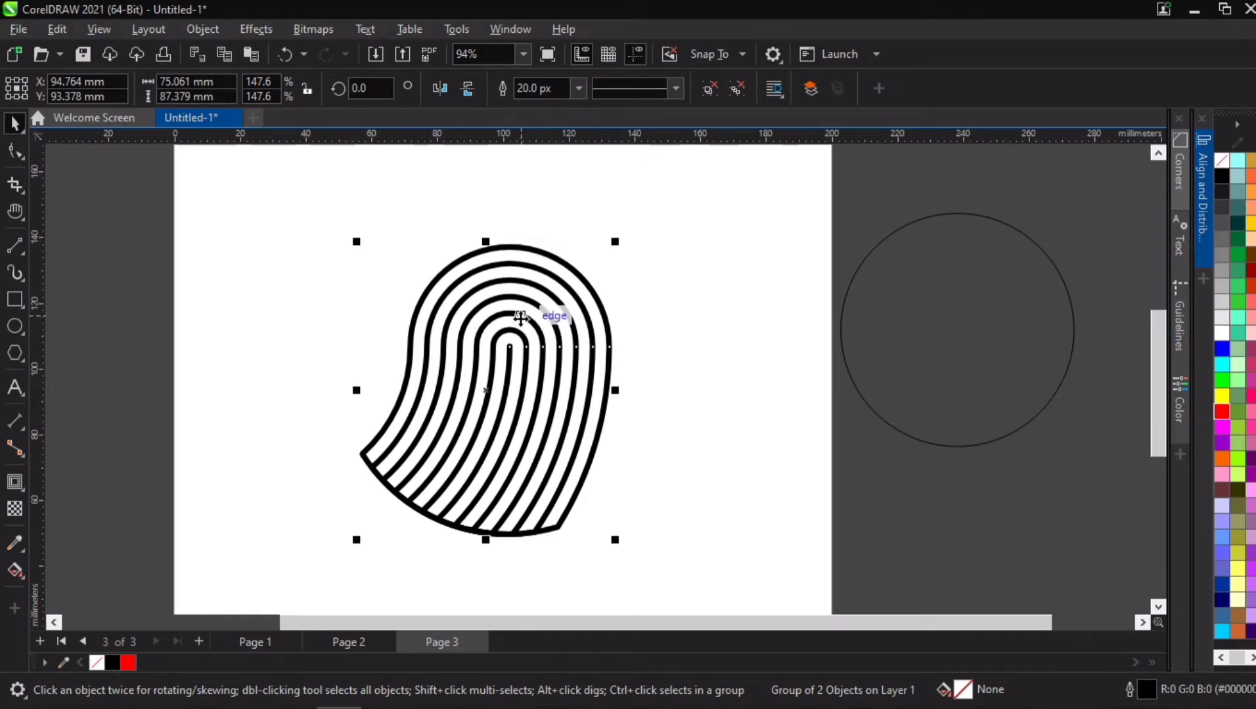
# Step: Ungroup all objects in the curved line pattern and delete the leftover circle beside the page
pyautogui.rightClick(519, 337)
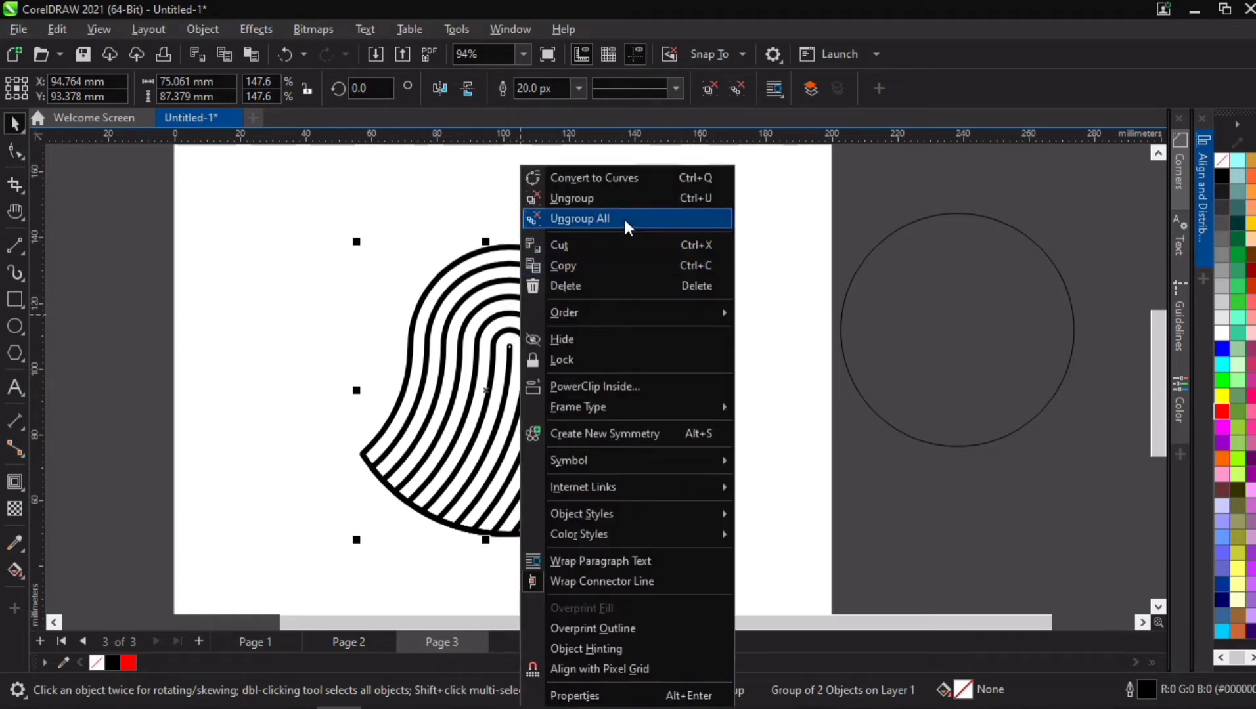
pyautogui.click(626, 220)
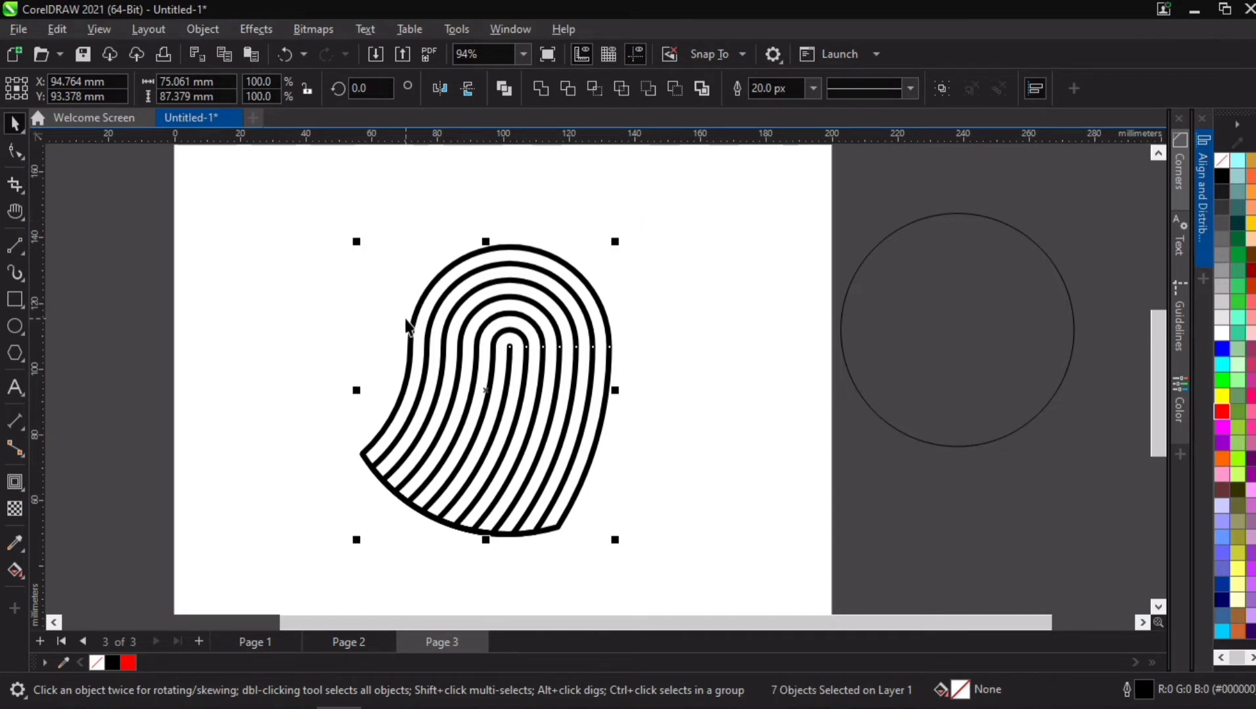
pyautogui.click(14, 152)
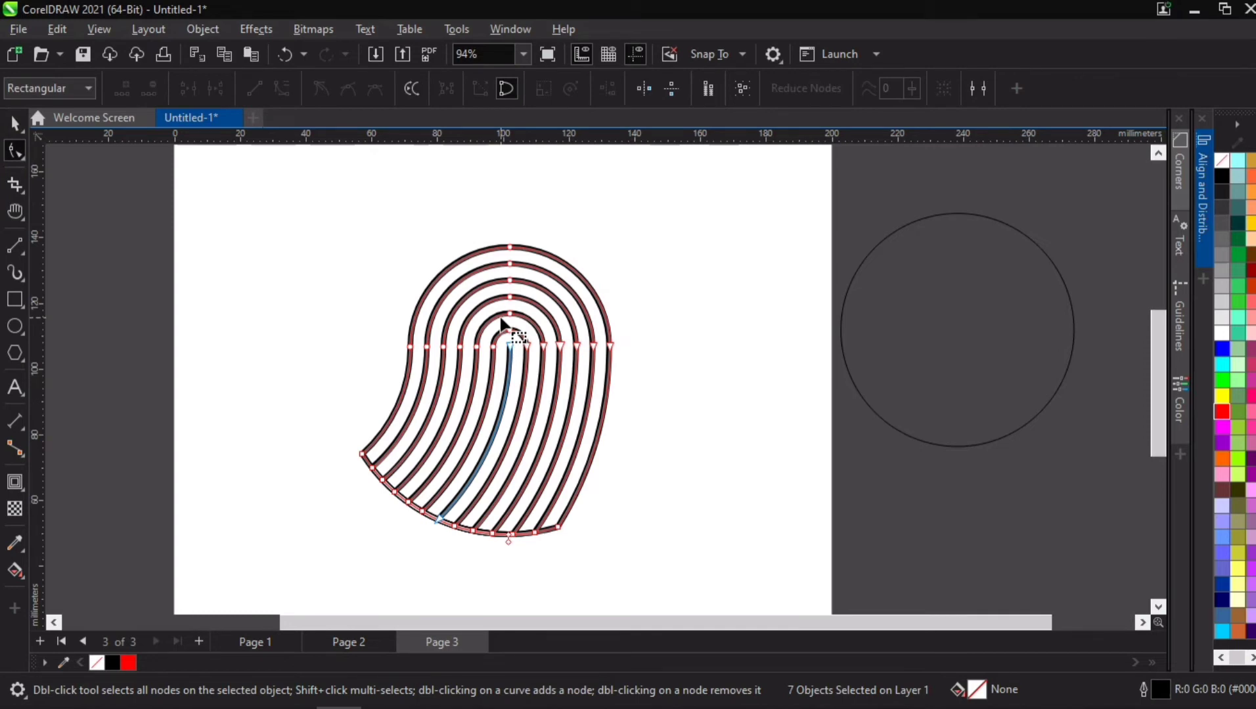
pyautogui.click(15, 123)
pyautogui.click(1054, 330)
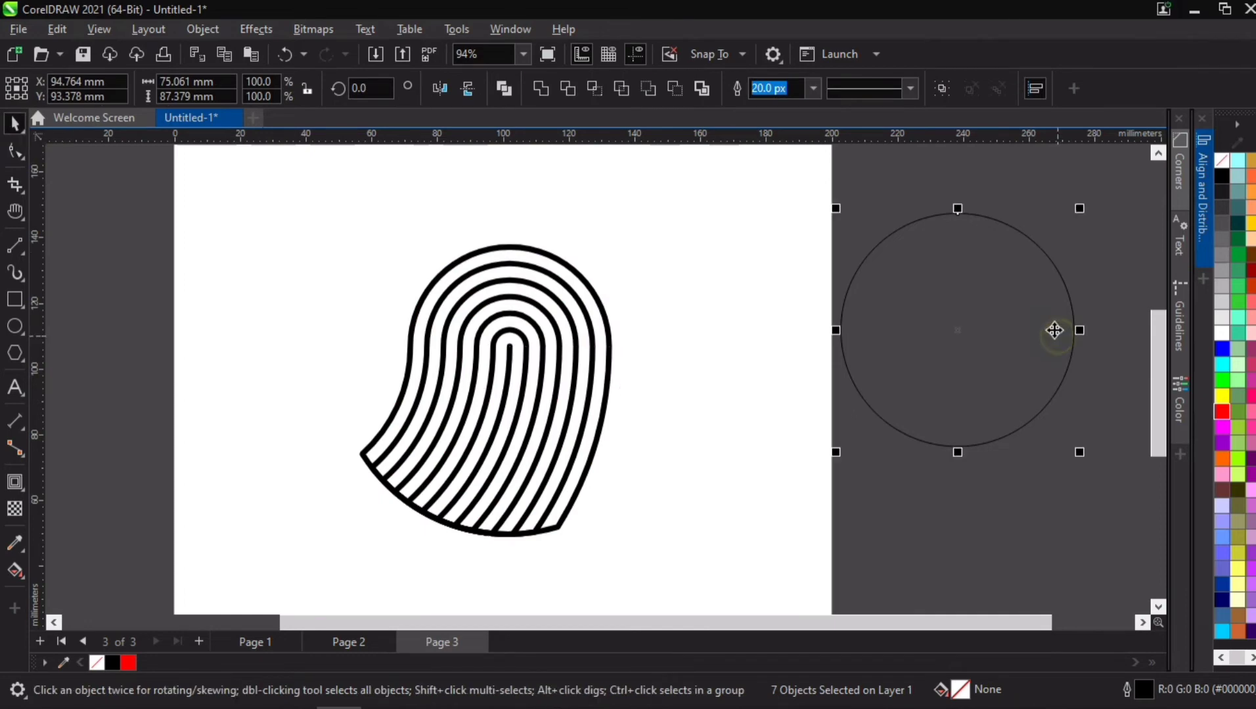
pyautogui.press('Delete')
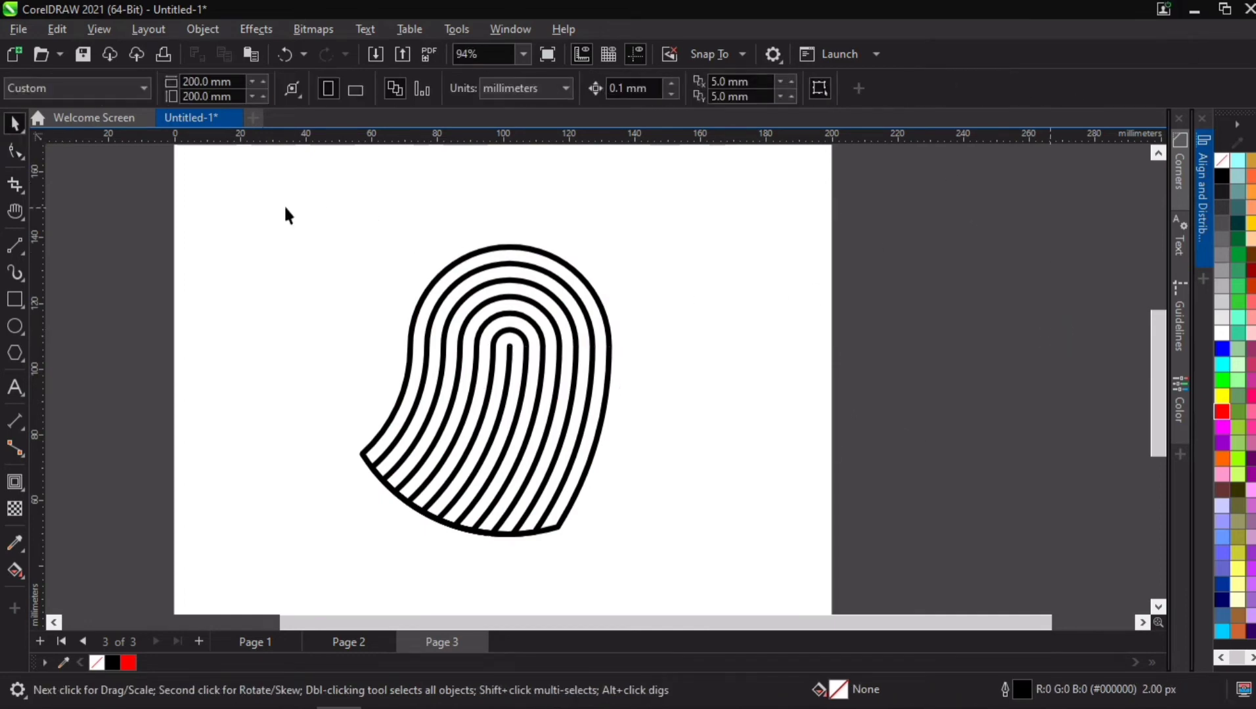
pyautogui.moveTo(640, 570); pyautogui.dragTo(639, 566)
pyautogui.click(14, 152)
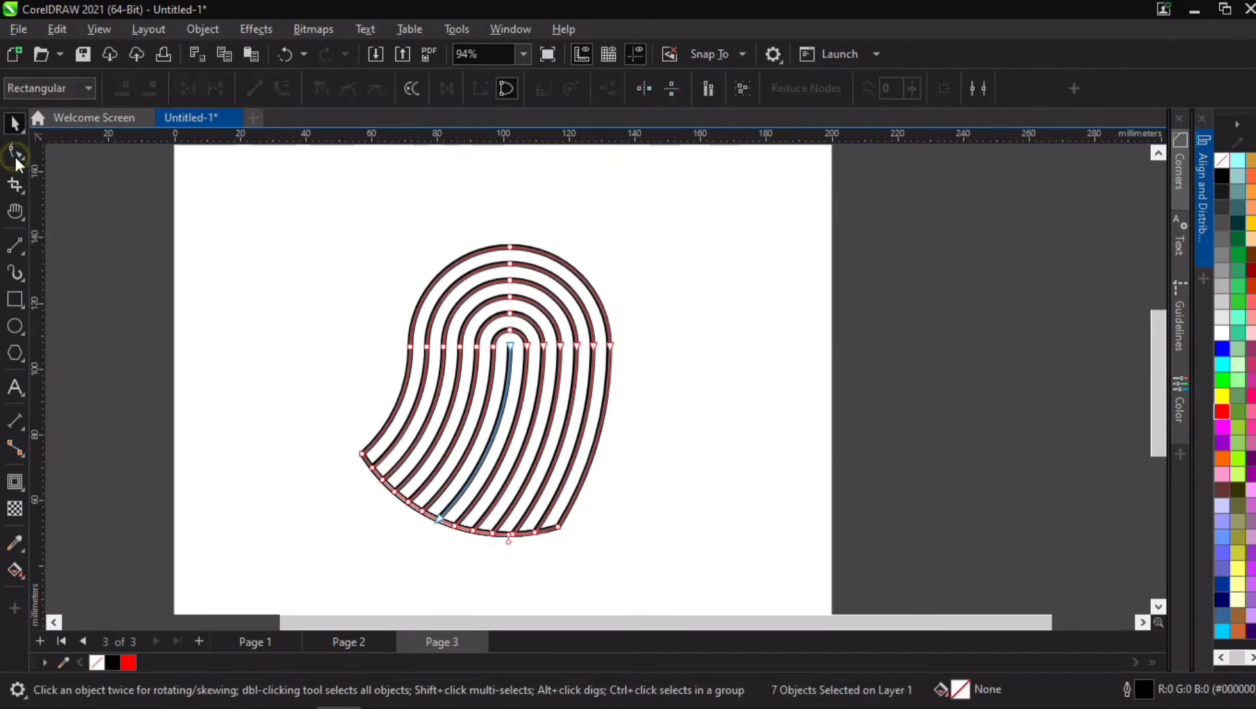
pyautogui.hotkey('ctrl', 'a')
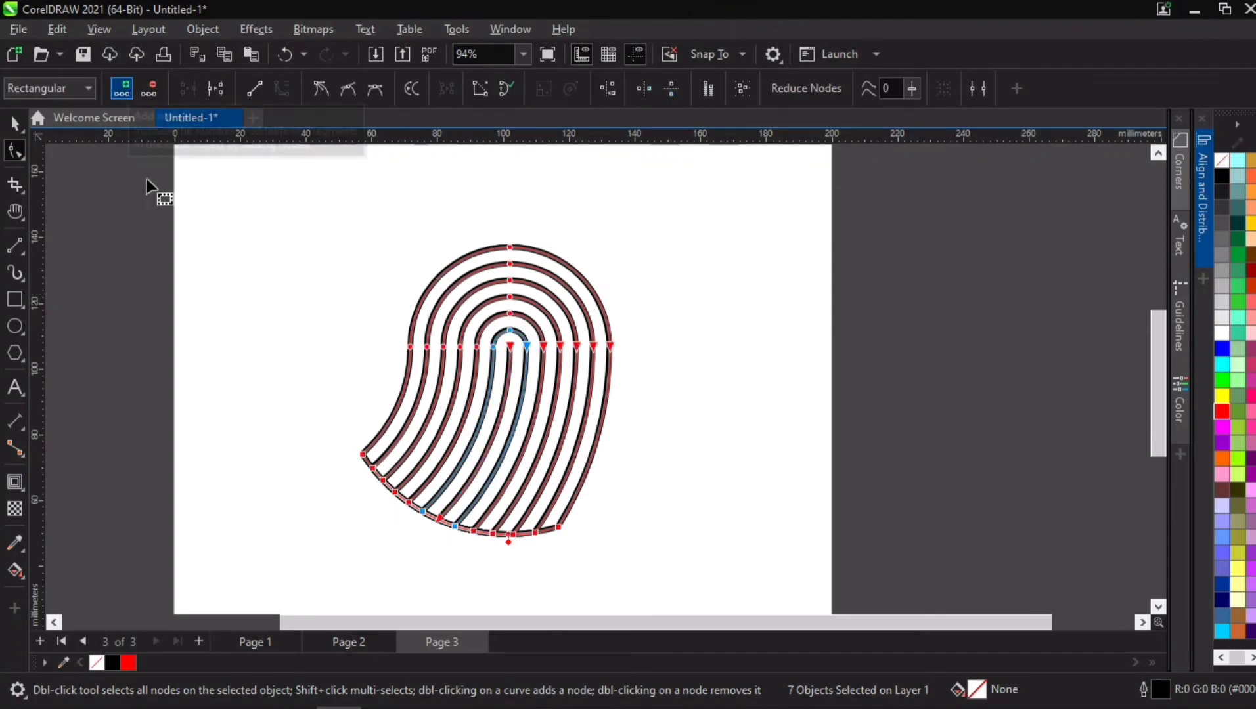
pyautogui.click(172, 279)
pyautogui.click(13, 127)
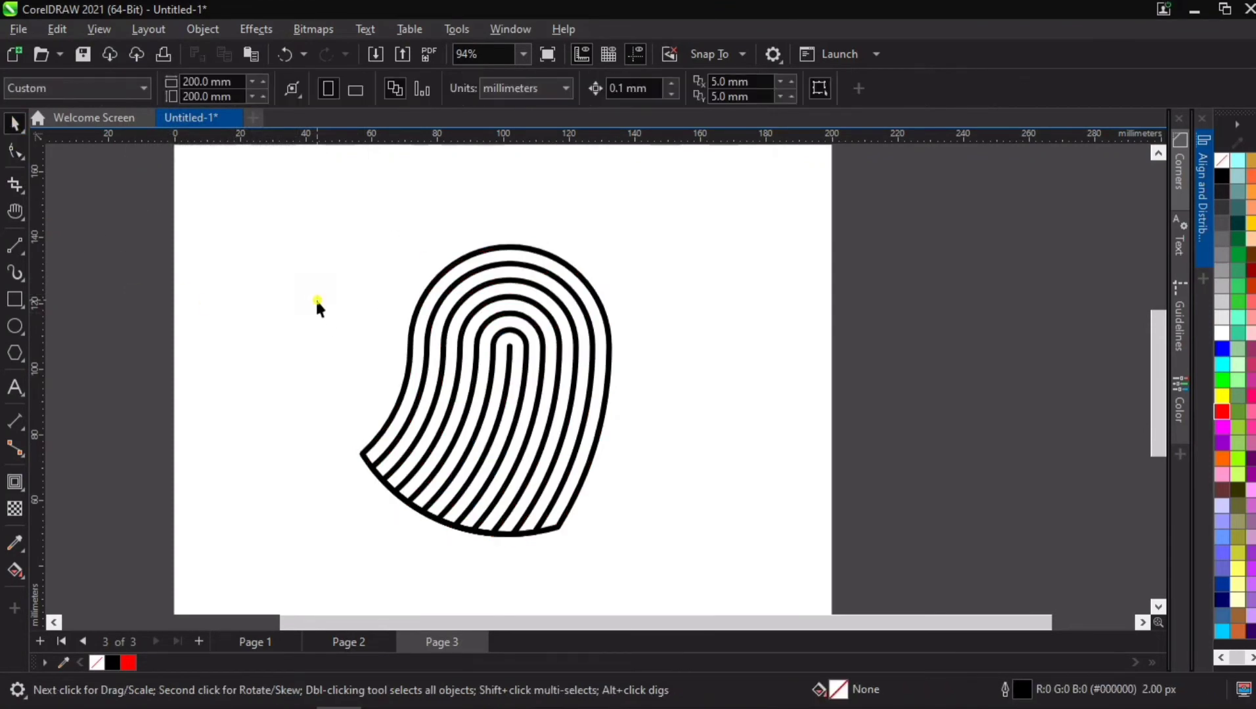
# Step: Select all nodes of the pattern's curves, add nodes repeatedly until they are densely spaced, and break the curves at every node
pyautogui.hotkey('ctrl', 'a')
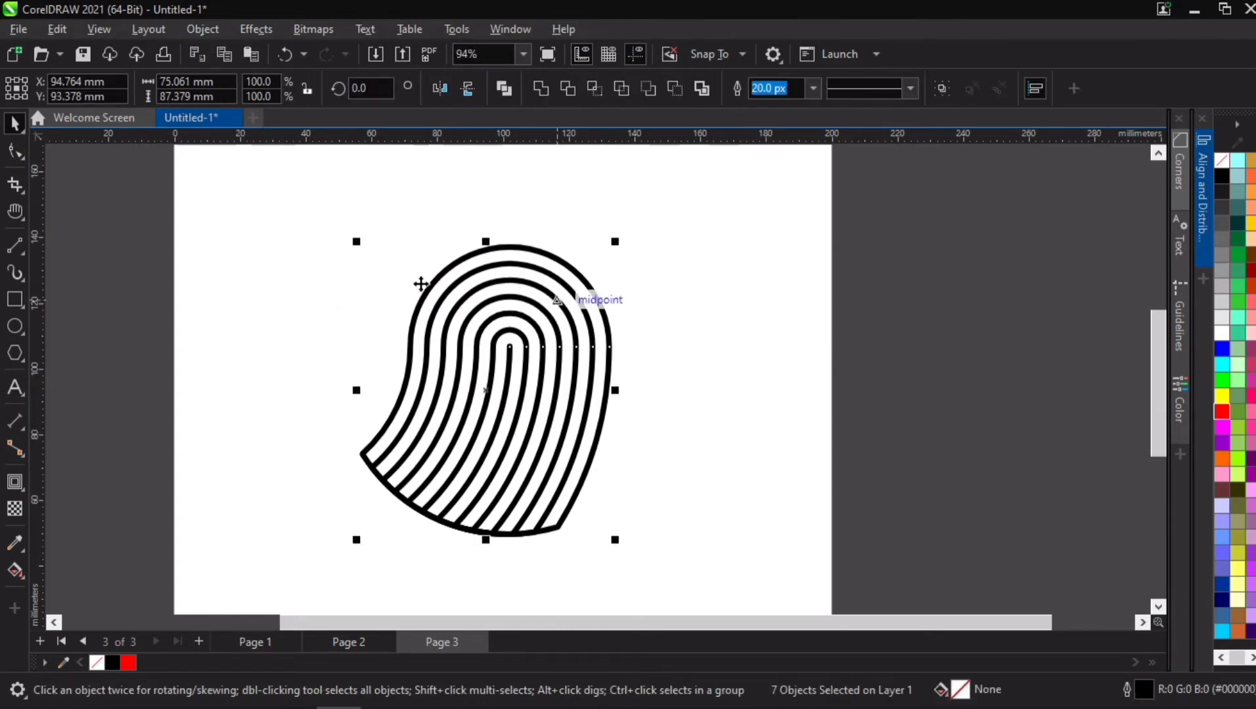
pyautogui.click(12, 151)
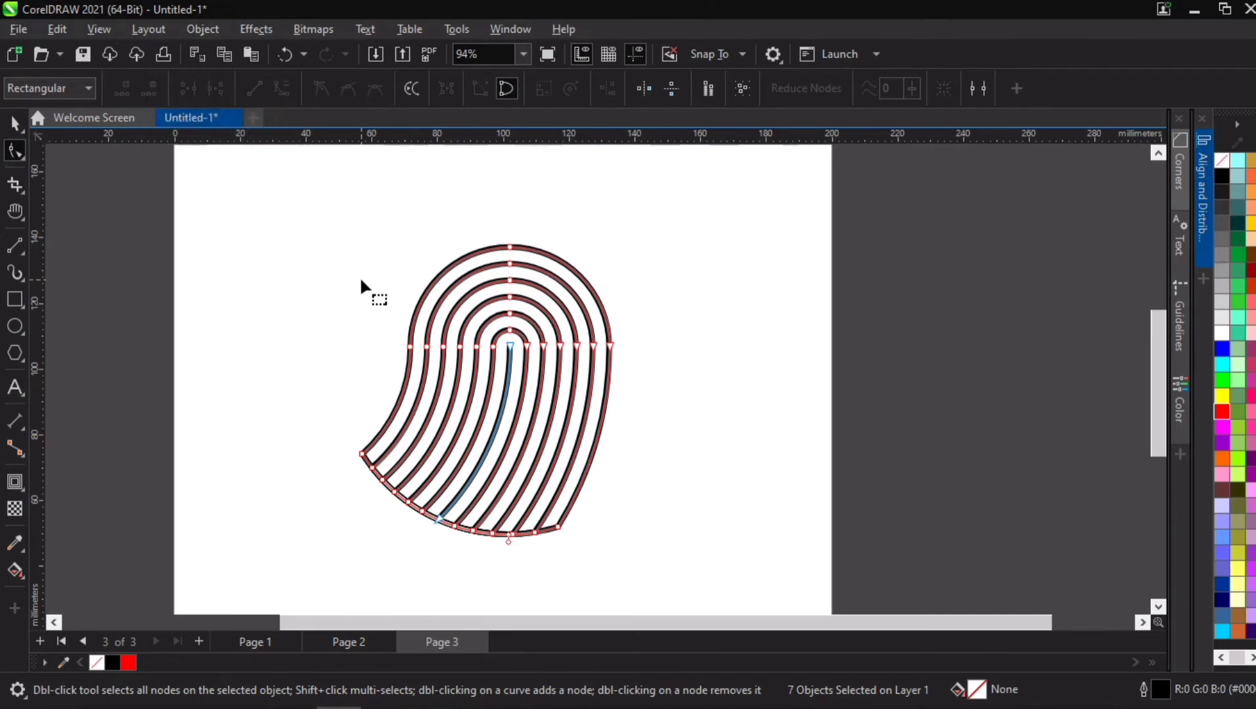
pyautogui.hotkey('ctrl', 'a')
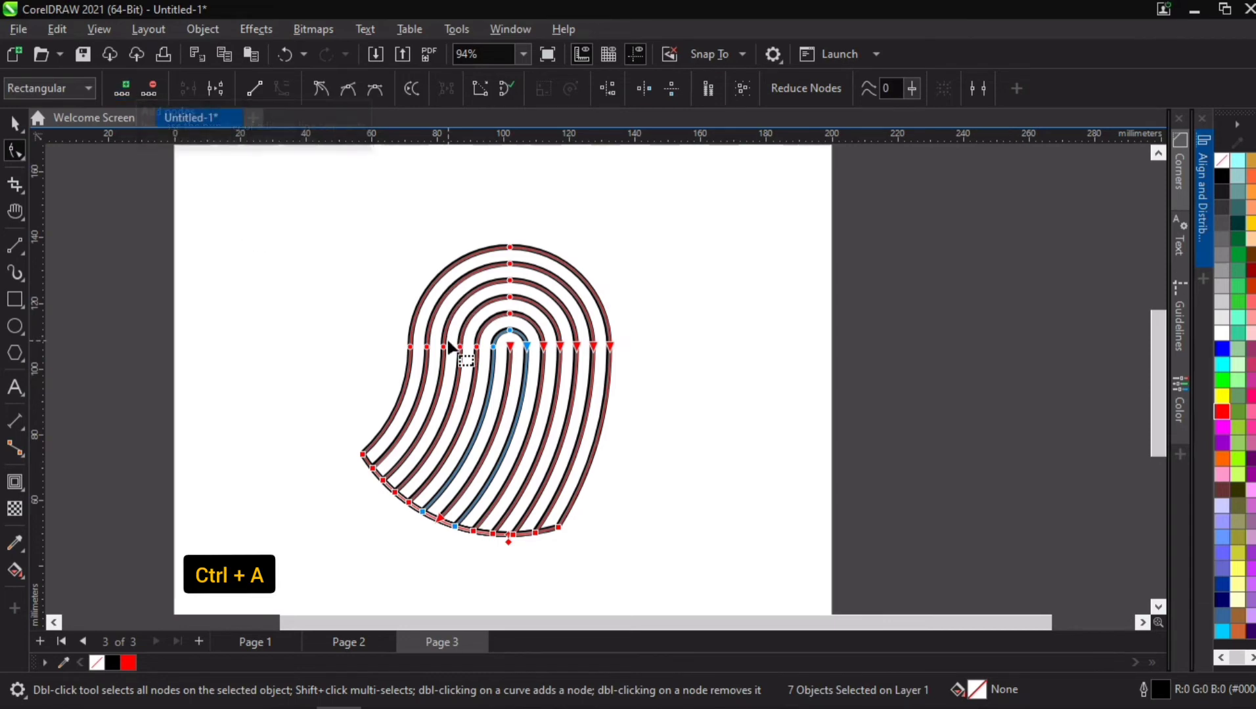
pyautogui.click(126, 90)
pyautogui.click(127, 90)
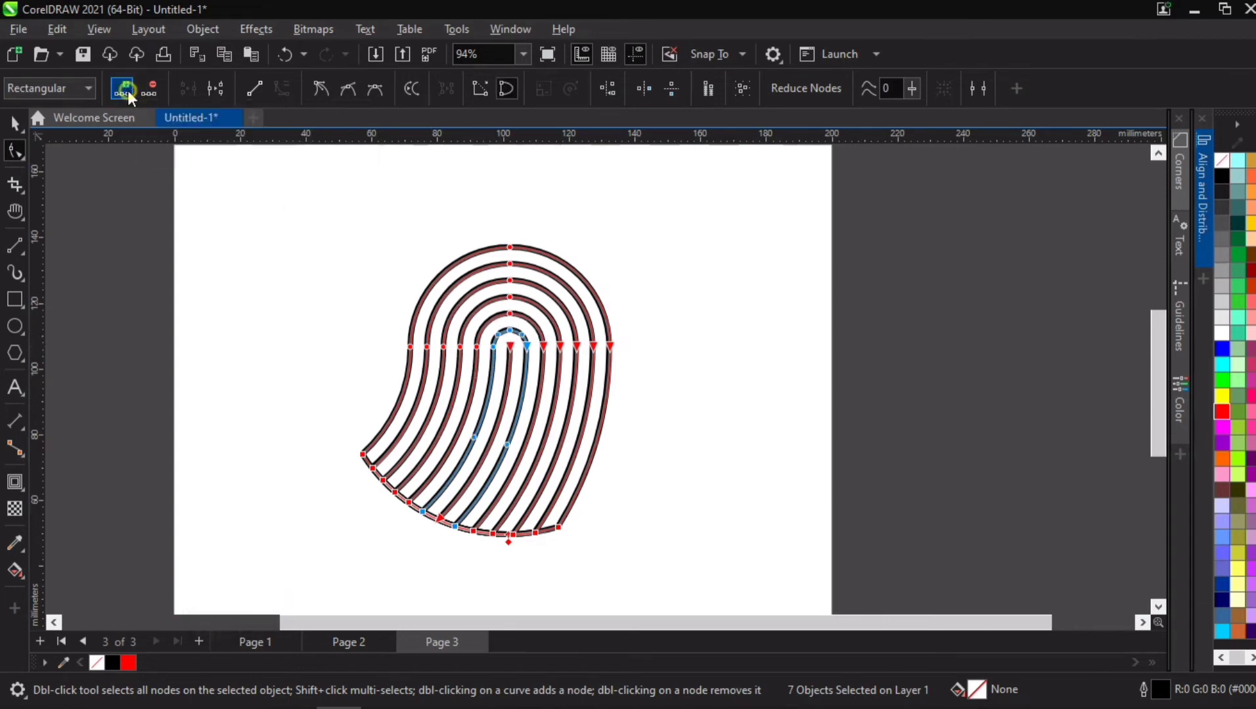
pyautogui.click(126, 89)
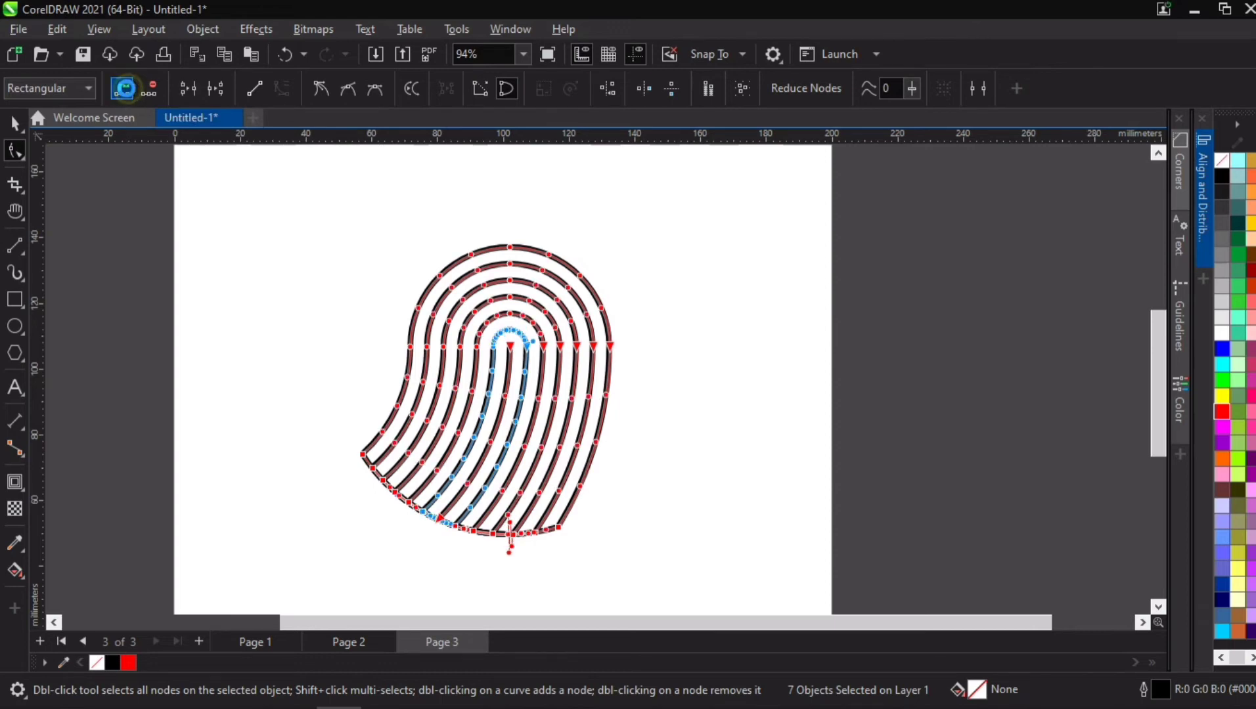
pyautogui.click(126, 89)
pyautogui.click(127, 88)
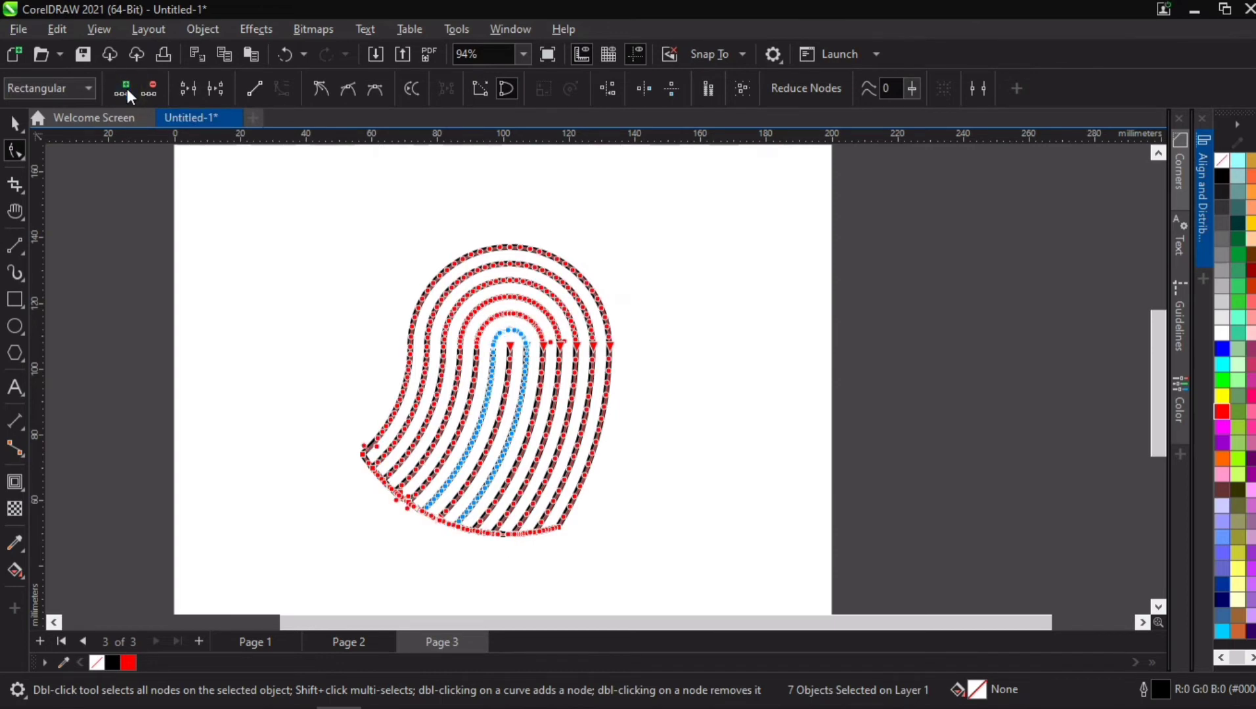
pyautogui.click(217, 90)
# Step: Use Virtual Segment Delete to remove the closing line along the pattern's lower edge, leaving open line ends
pyautogui.click(14, 188)
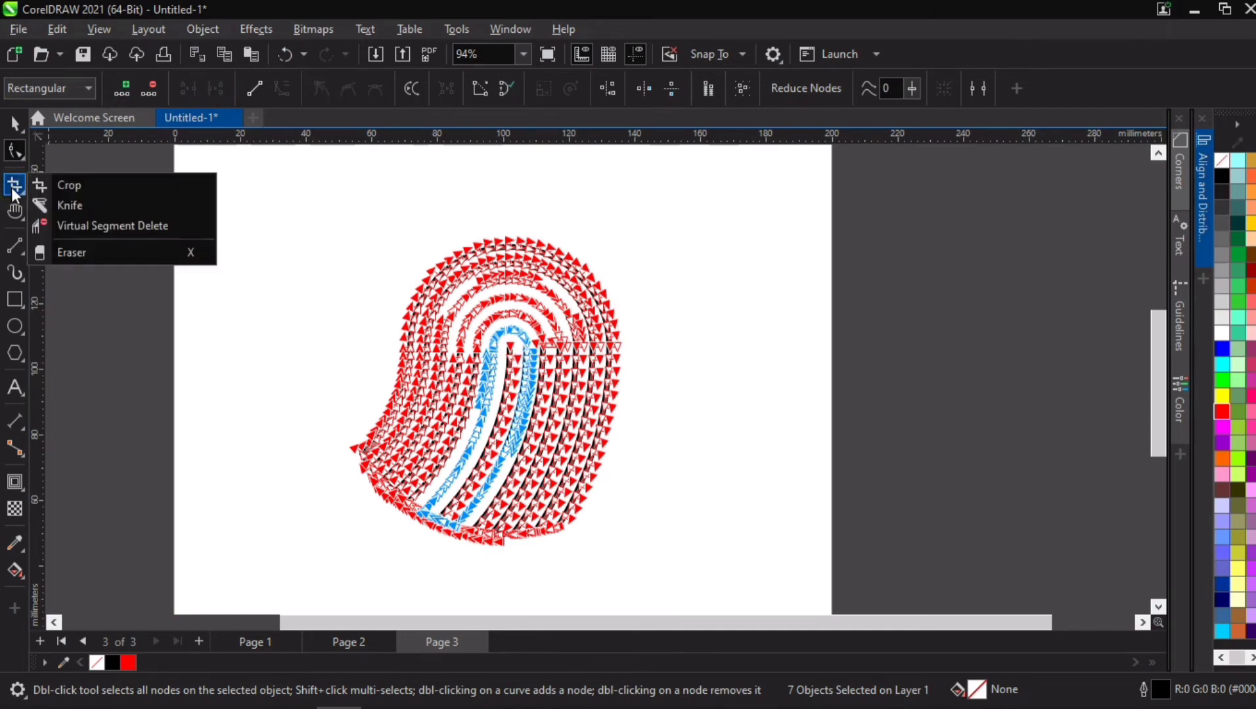
pyautogui.click(102, 226)
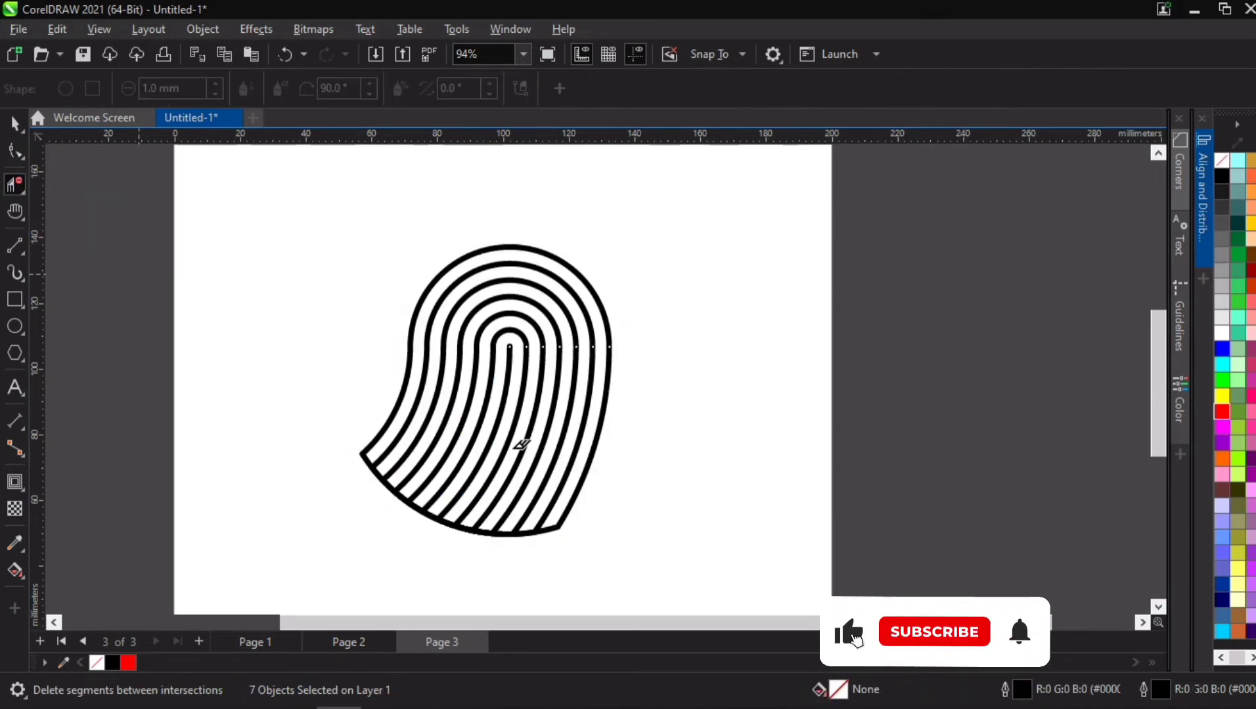
pyautogui.moveTo(346, 438); pyautogui.dragTo(532, 526)
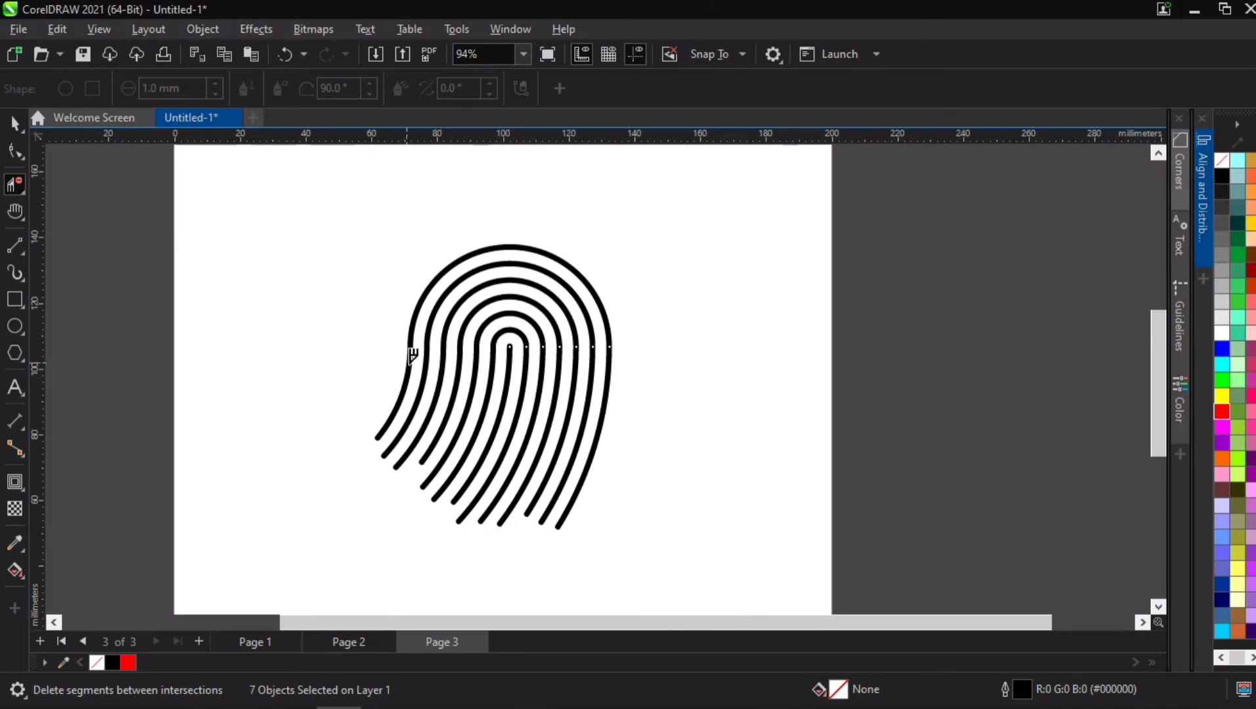
# Step: Delete short segments at intervals along the outermost arched line to break it into dashes down to both ends
pyautogui.scroll(2, 480, 359)
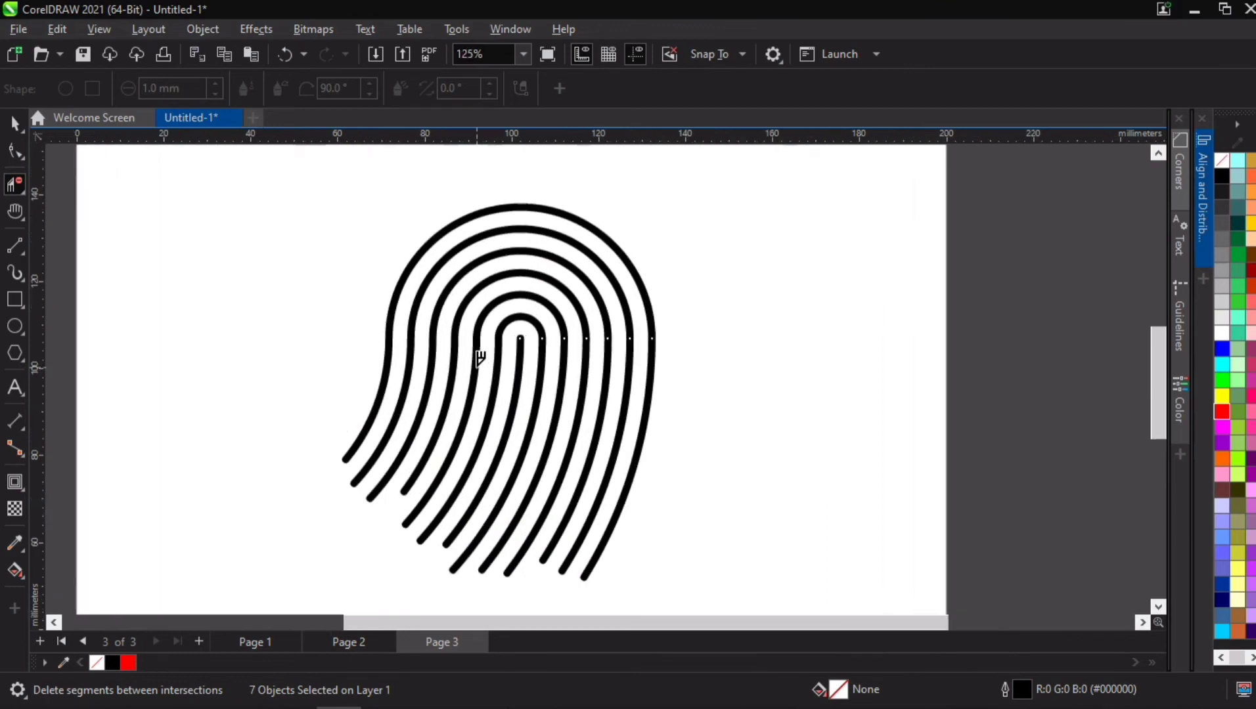
pyautogui.click(385, 379)
pyautogui.click(403, 281)
pyautogui.click(469, 217)
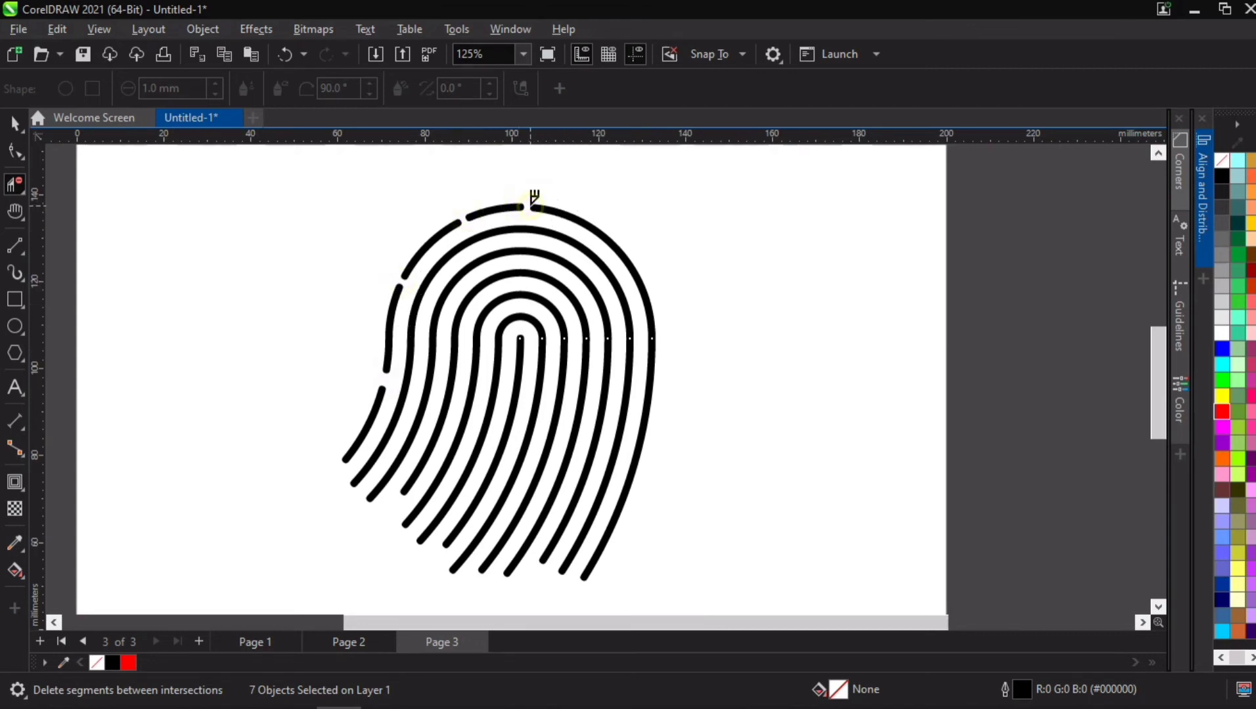
pyautogui.click(578, 217)
pyautogui.click(626, 256)
pyautogui.click(653, 330)
pyautogui.click(647, 404)
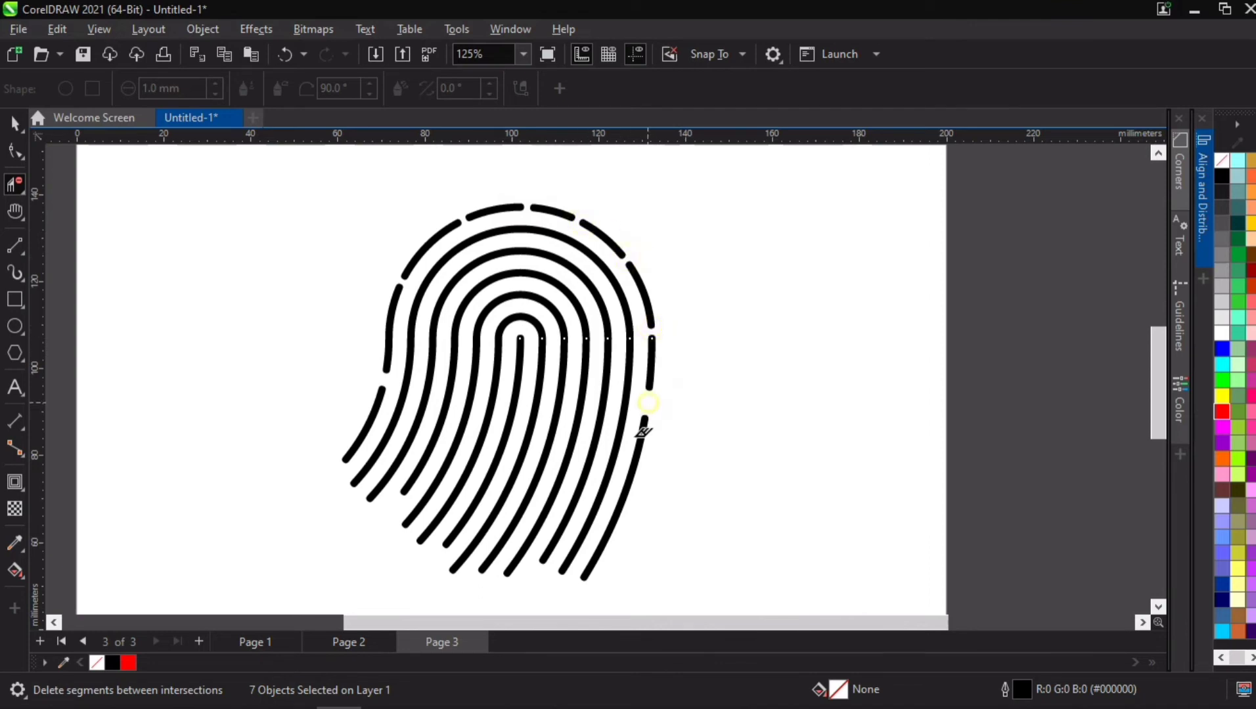
pyautogui.click(625, 494)
pyautogui.click(603, 544)
# Step: Delete short segments along the second arched line from the outside, offsetting the gaps from those in the outer line
pyautogui.click(384, 444)
pyautogui.click(402, 402)
pyautogui.click(412, 322)
pyautogui.click(437, 270)
pyautogui.click(488, 233)
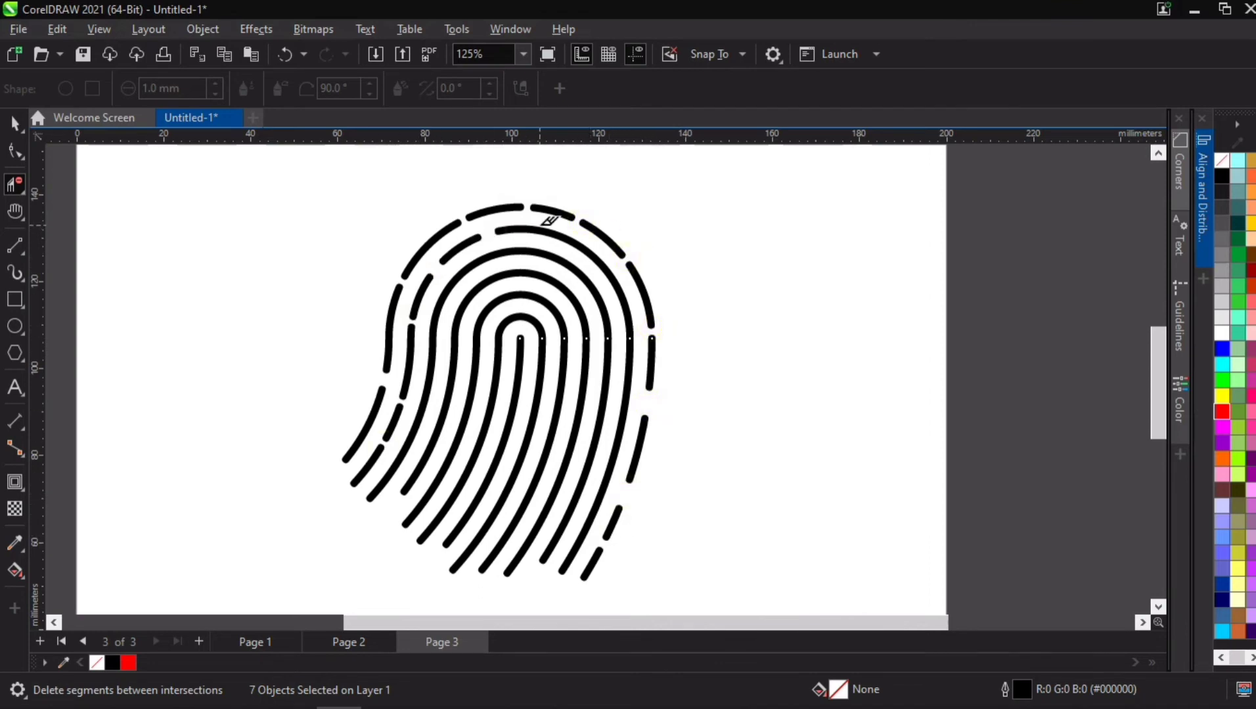
pyautogui.click(548, 232)
pyautogui.click(602, 266)
pyautogui.click(629, 316)
pyautogui.click(628, 373)
pyautogui.click(614, 454)
pyautogui.click(589, 523)
# Step: Delete short segments along the third arched line from the outside to break it into uneven dashes
pyautogui.click(563, 525)
pyautogui.click(589, 464)
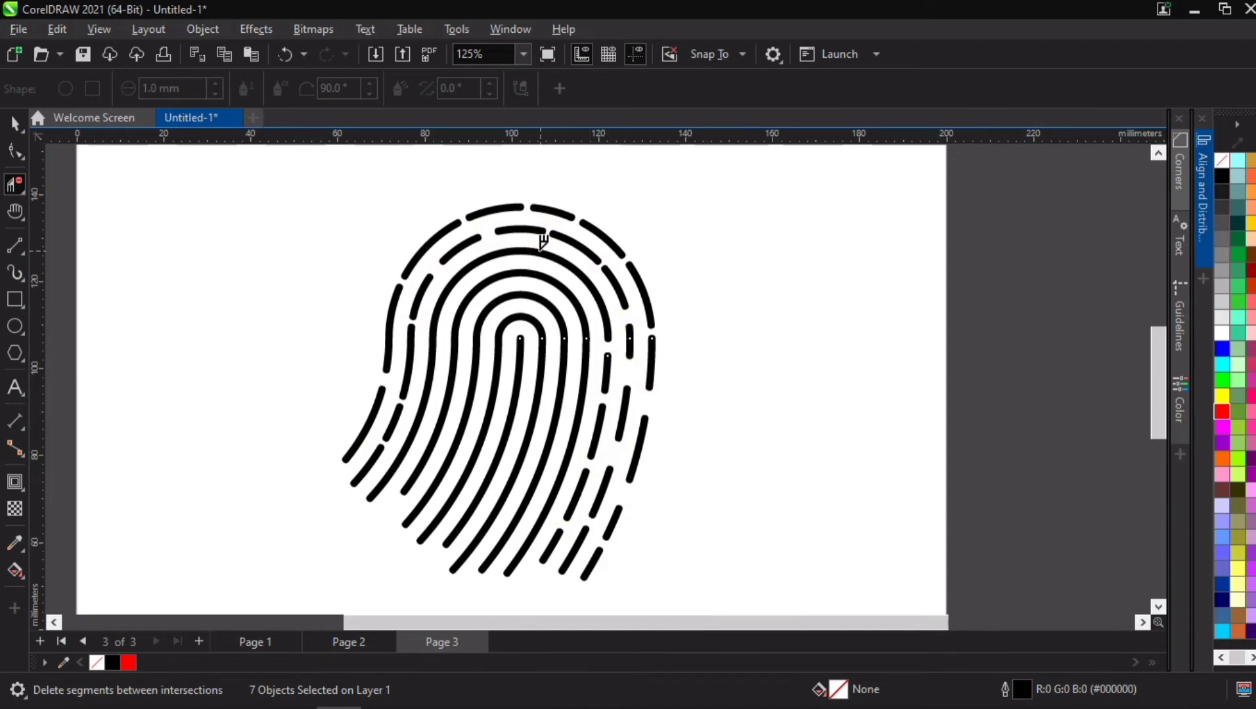
pyautogui.click(491, 256)
pyautogui.click(432, 352)
pyautogui.click(426, 397)
pyautogui.click(411, 438)
pyautogui.click(390, 475)
# Step: Delete short segments along both legs of the fourth arched line from the outside
pyautogui.click(416, 476)
pyautogui.click(440, 427)
pyautogui.click(454, 360)
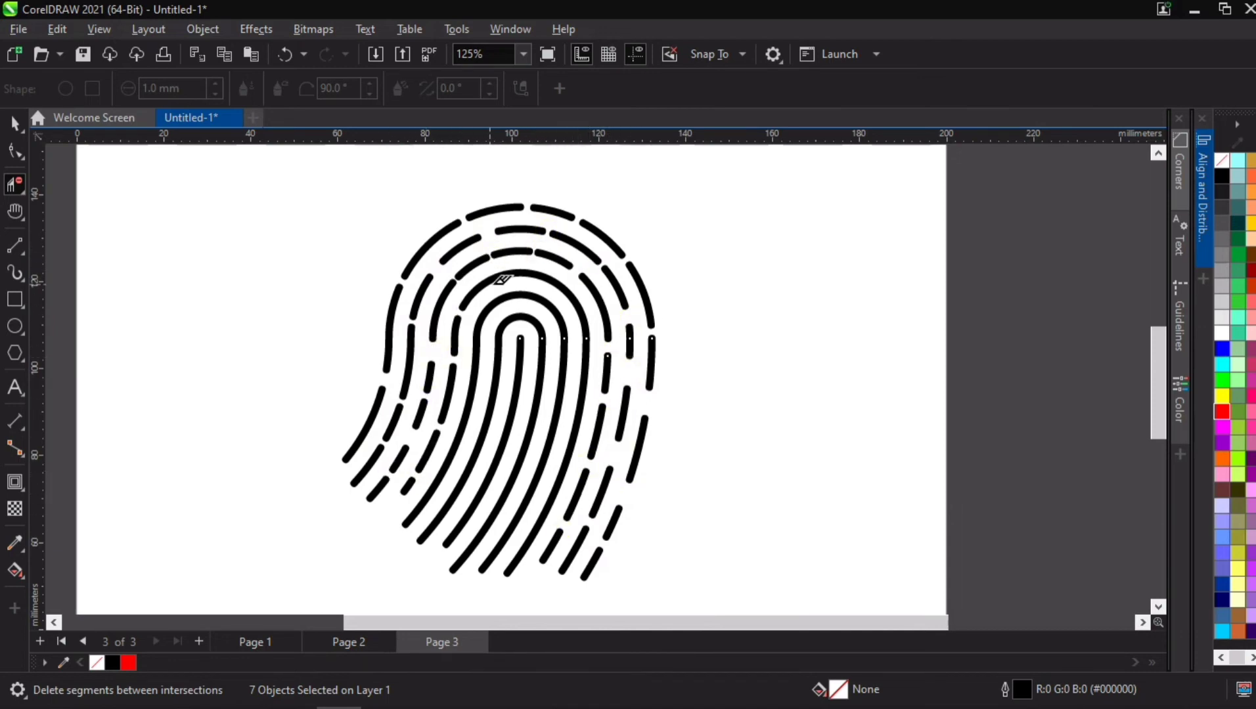
pyautogui.click(573, 443)
pyautogui.click(534, 537)
pyautogui.click(564, 476)
# Step: Delete short segments along the two innermost arched lines and the central line to finish the broken fingerprint pattern
pyautogui.click(508, 534)
pyautogui.click(558, 407)
pyautogui.click(536, 291)
pyautogui.click(508, 332)
pyautogui.click(491, 417)
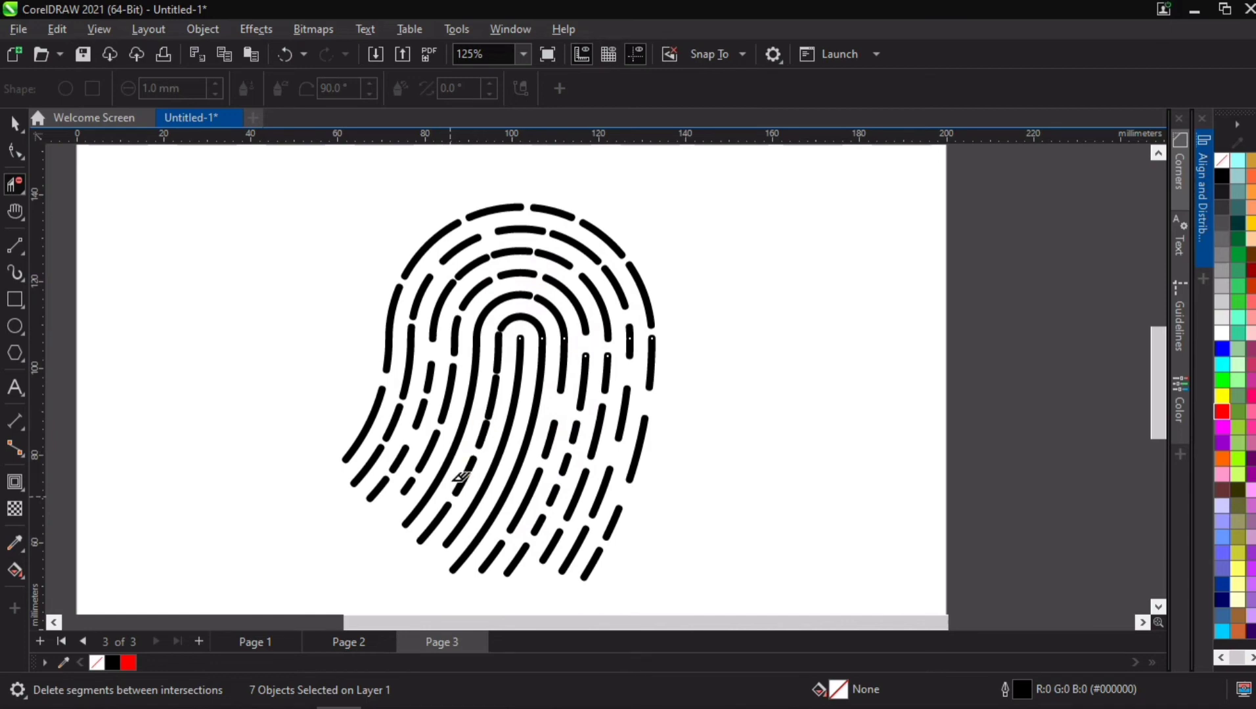
pyautogui.click(476, 362)
pyautogui.click(495, 302)
pyautogui.click(472, 390)
pyautogui.click(461, 431)
pyautogui.click(436, 484)
pyautogui.click(449, 459)
pyautogui.click(520, 364)
pyautogui.click(509, 427)
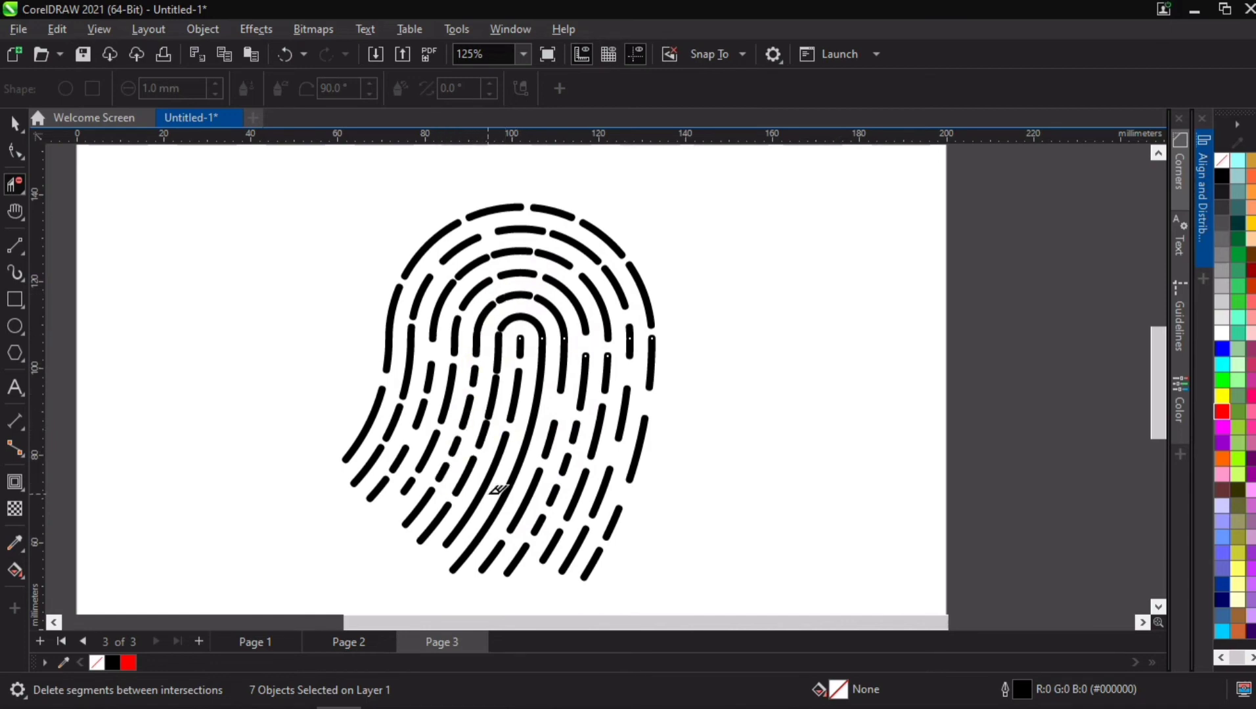
# Step: Select all the dashed lines of the fingerprint pattern with the Pick tool
pyautogui.scroll(-2, 550, 435)
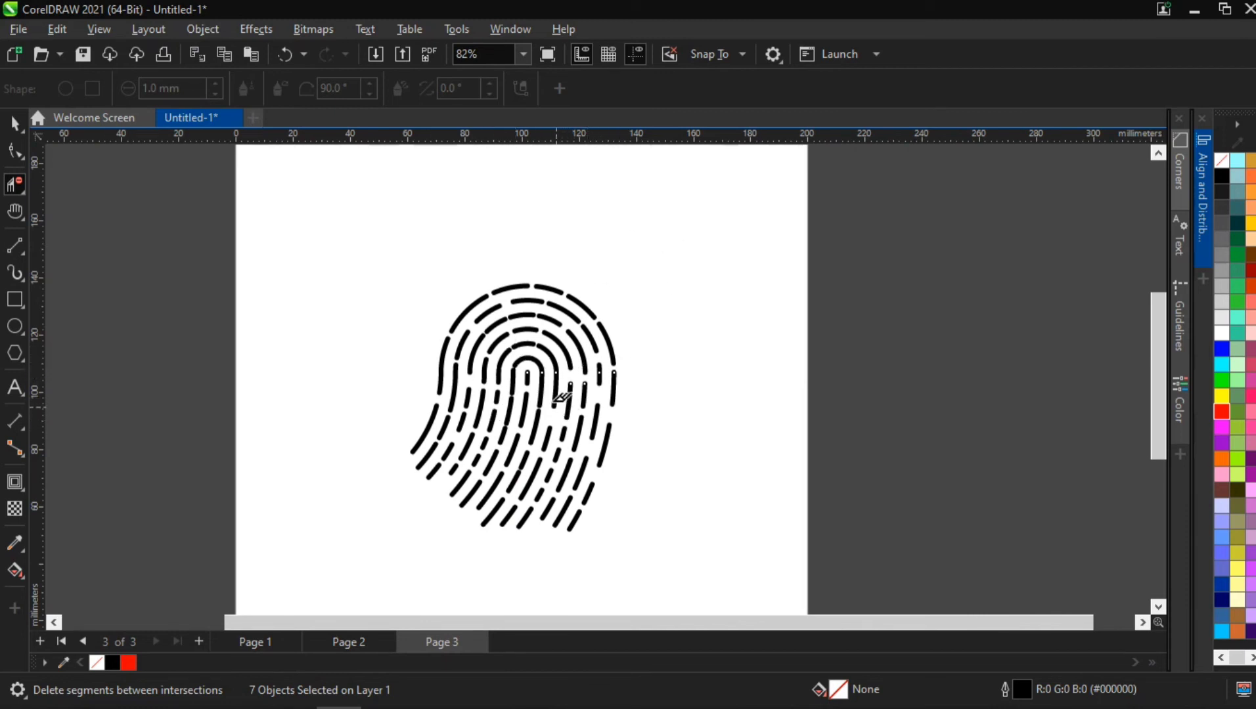
pyautogui.press('space')
pyautogui.click(399, 309)
pyautogui.moveTo(337, 221); pyautogui.dragTo(634, 564)
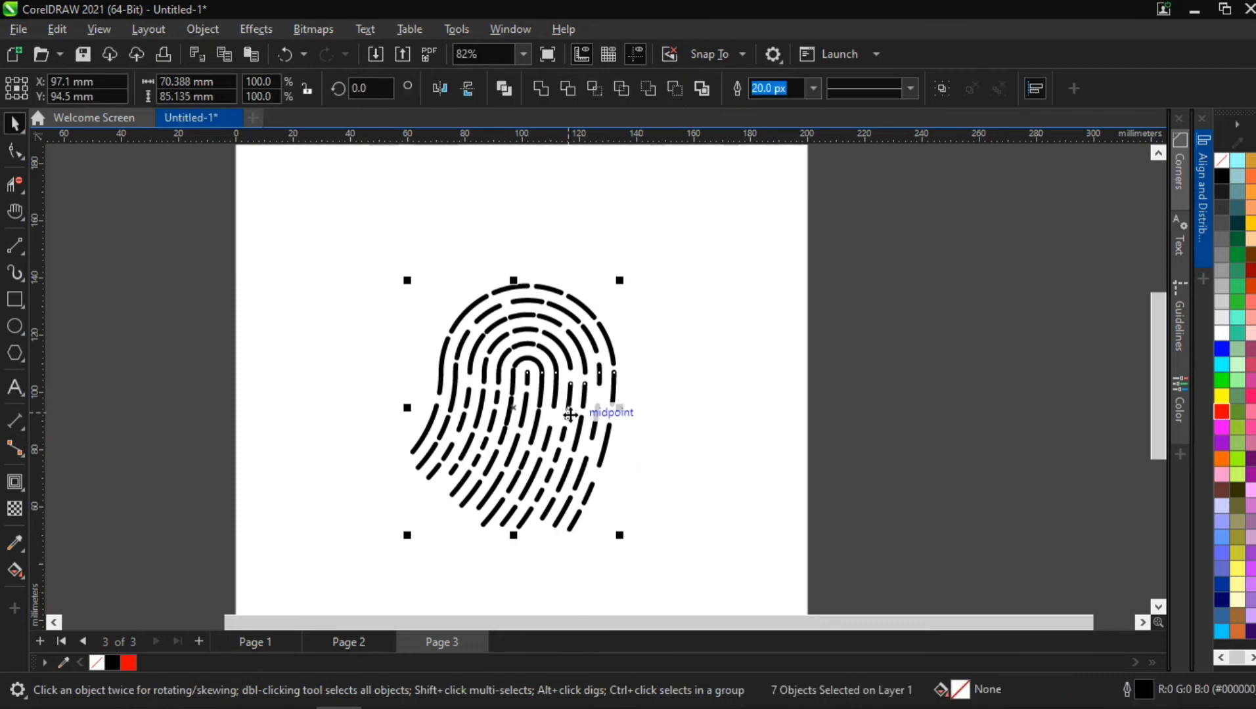
pyautogui.scroll(2, 546, 430)
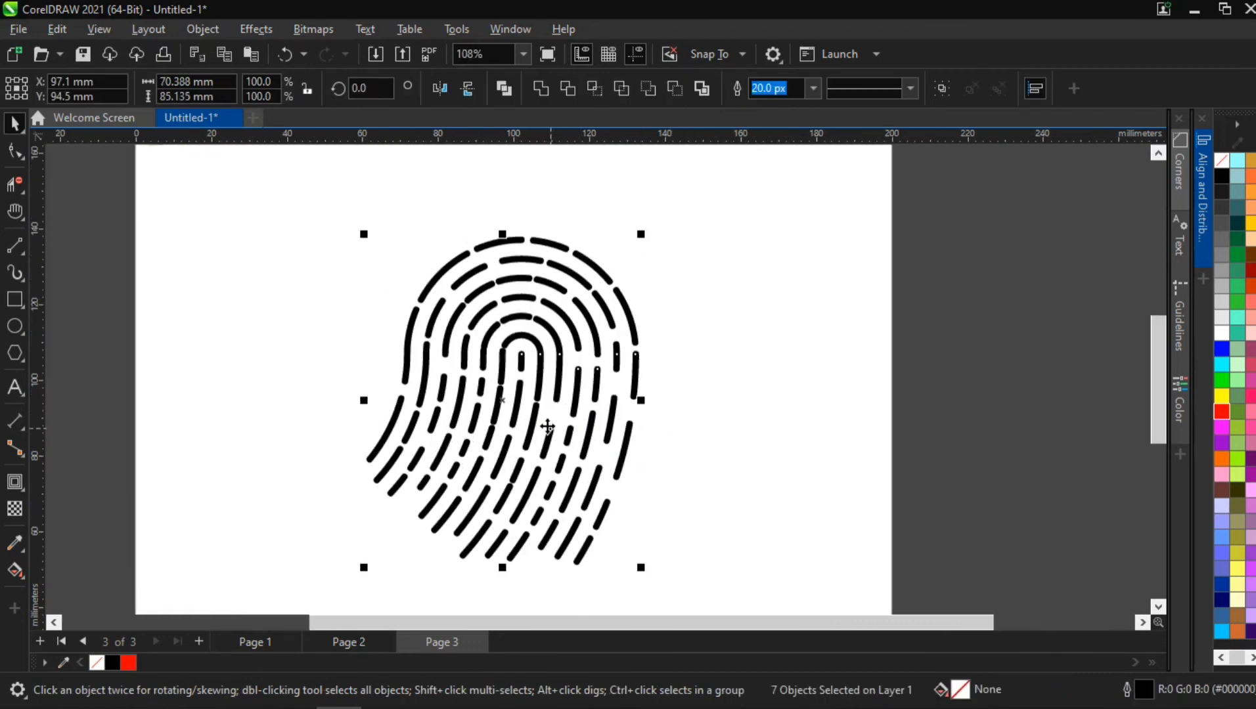
pyautogui.click(693, 322)
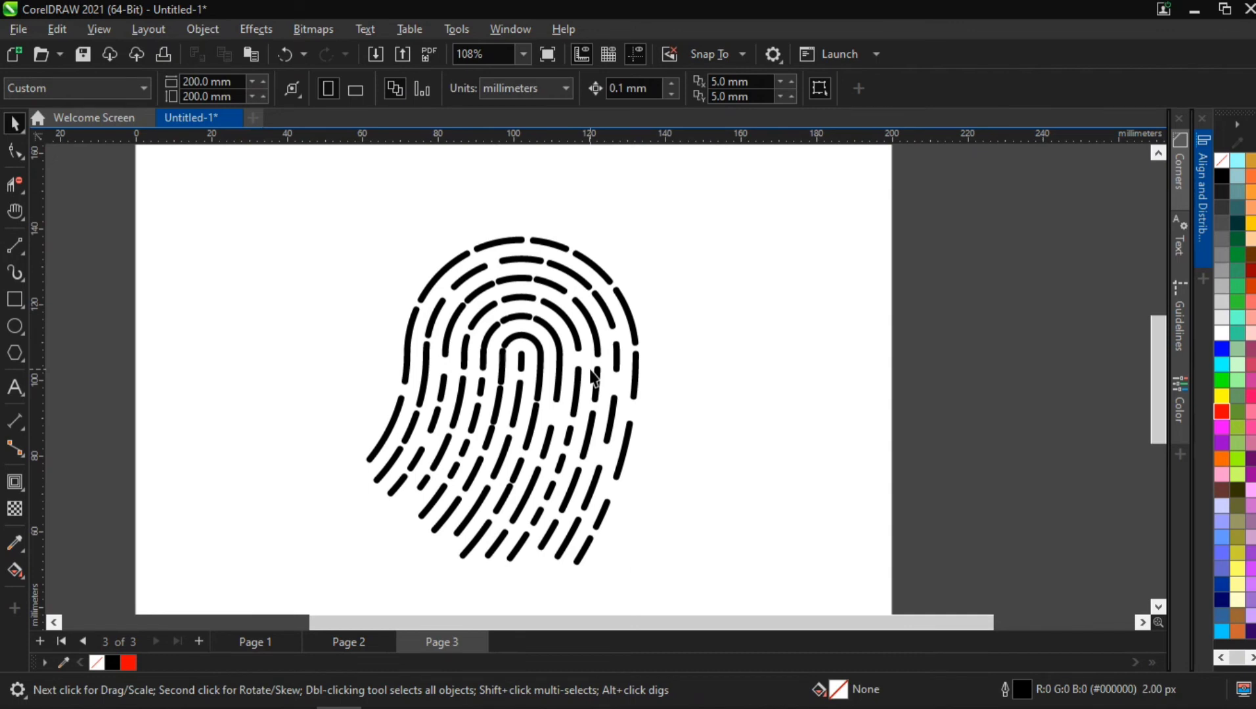
pyautogui.scroll(-2, 522, 414)
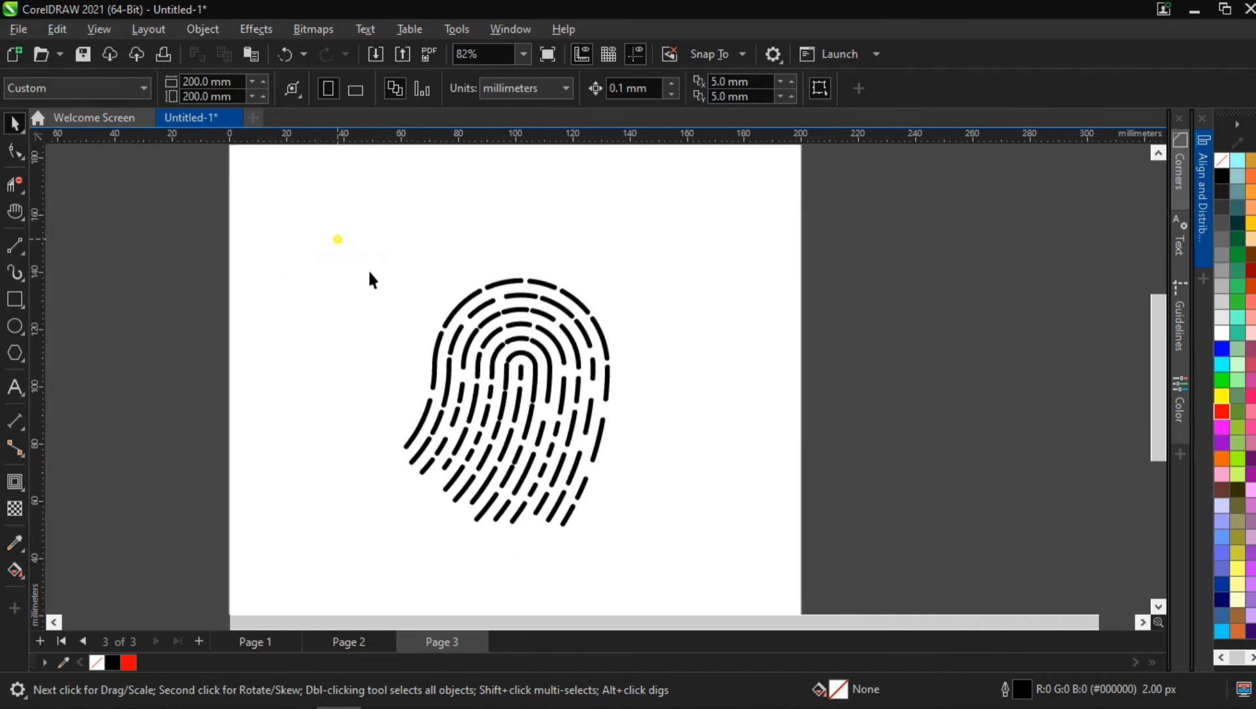
pyautogui.moveTo(370, 272); pyautogui.dragTo(663, 524)
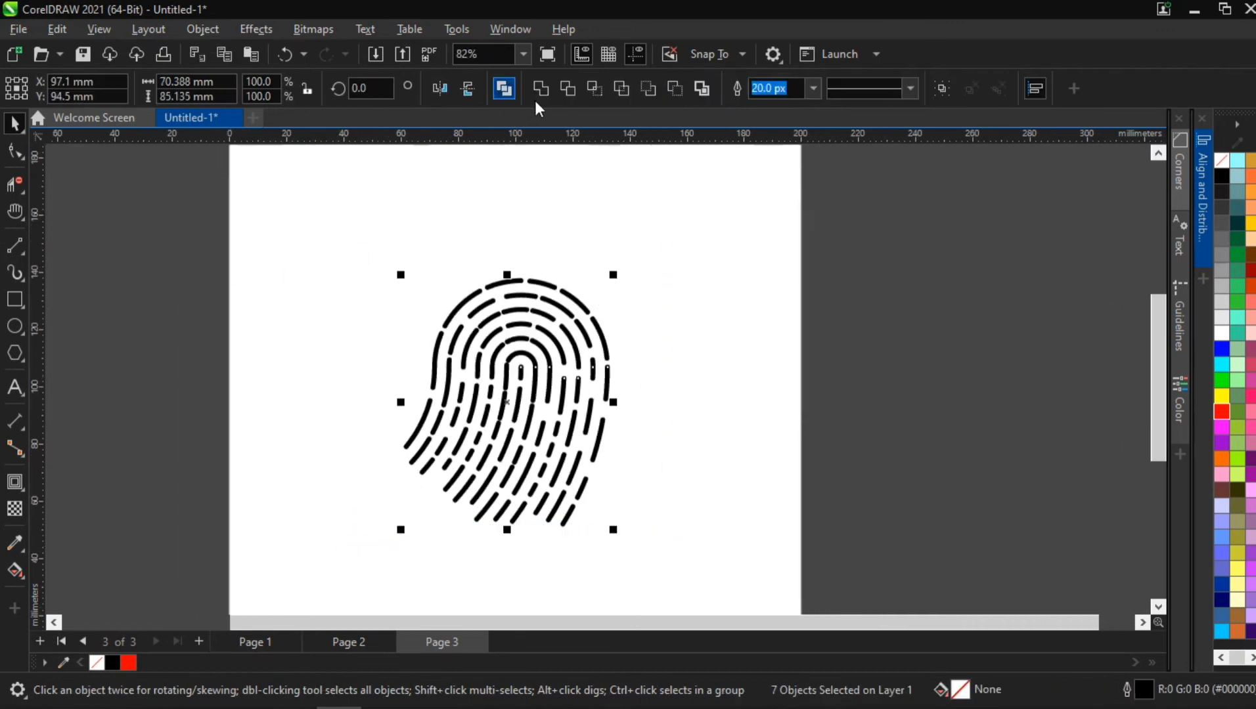
# Step: Try to weld the selected fingerprint lines, and undo the weld
pyautogui.click(542, 91)
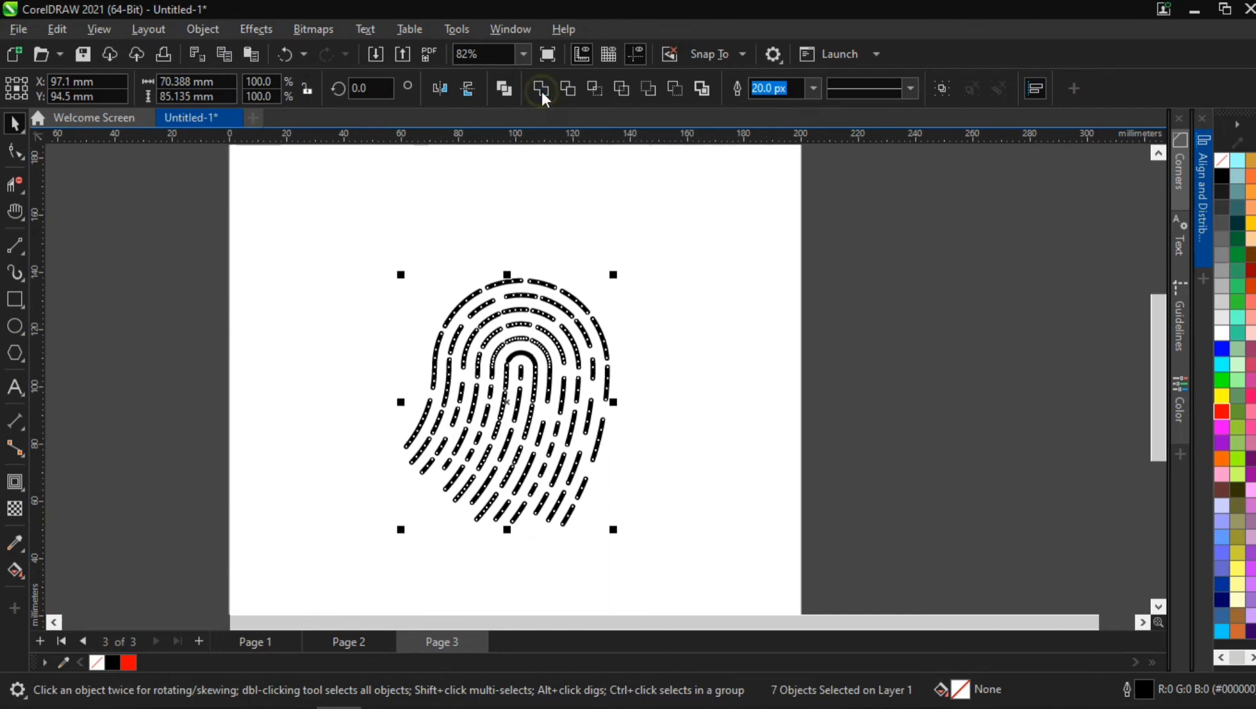
pyautogui.hotkey('ctrl', 'z')
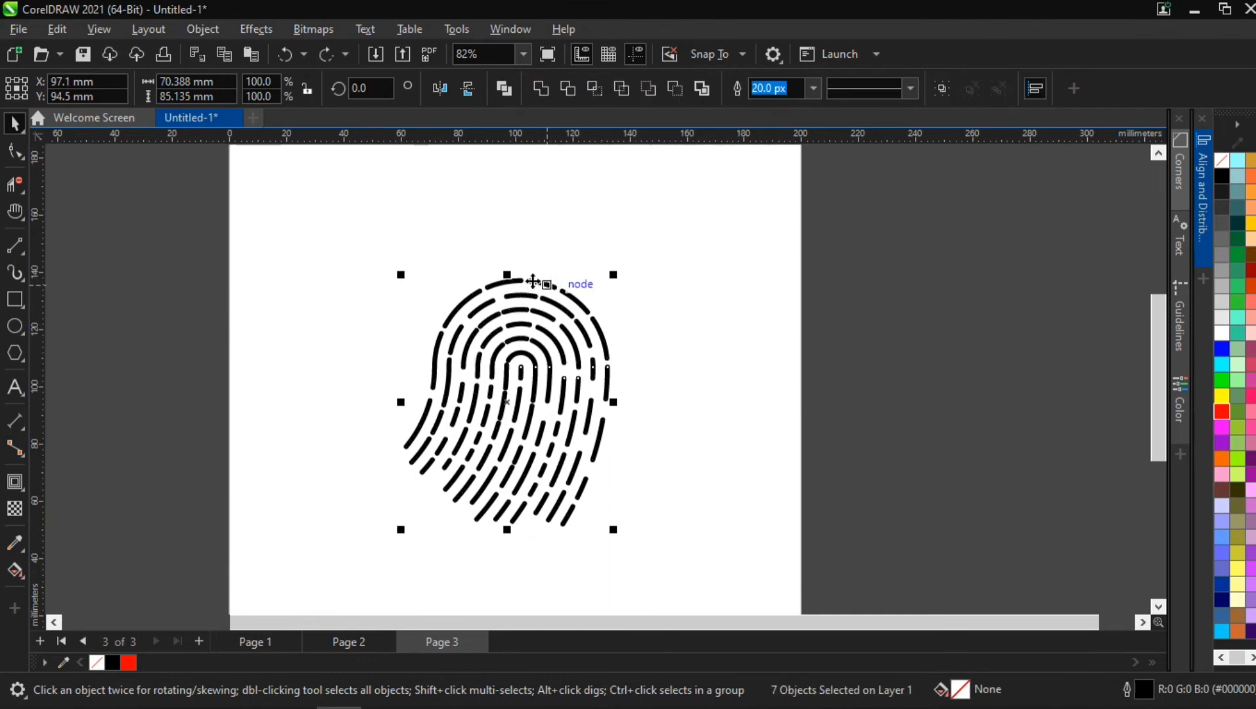
# Step: Convert the outlines of the selected fingerprint lines to objects and weld them into a single curve
pyautogui.click(200, 33)
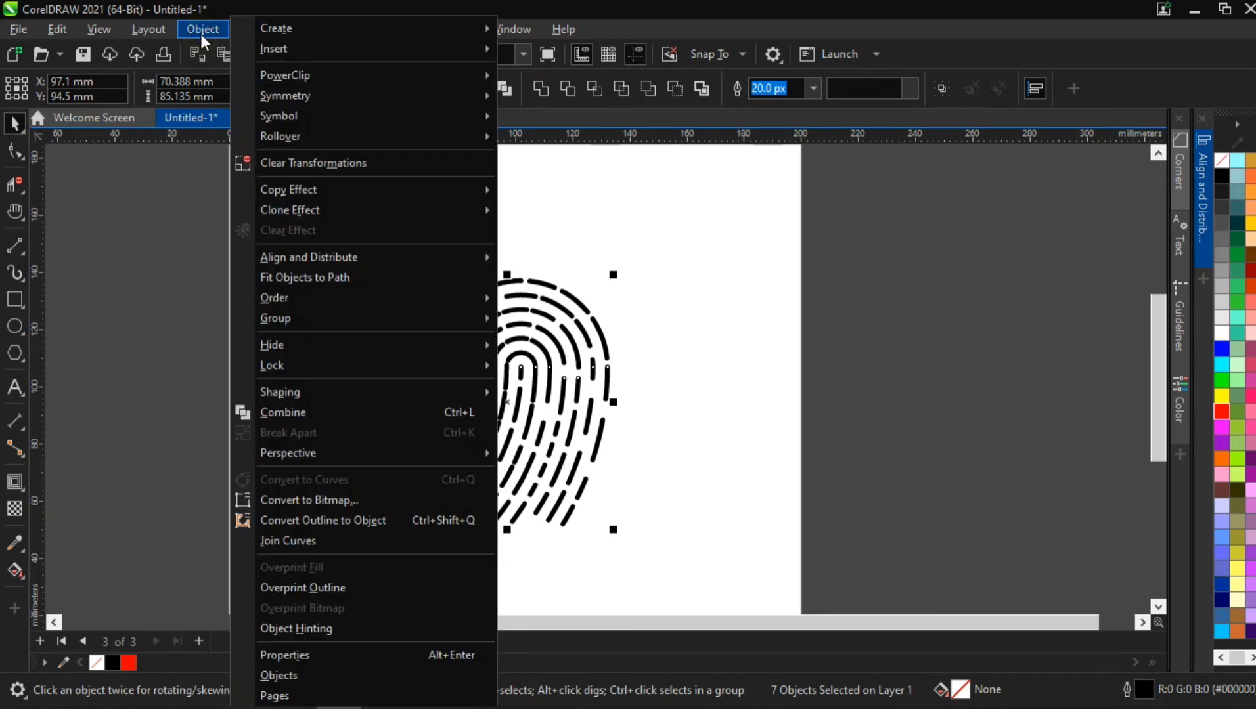
pyautogui.click(361, 523)
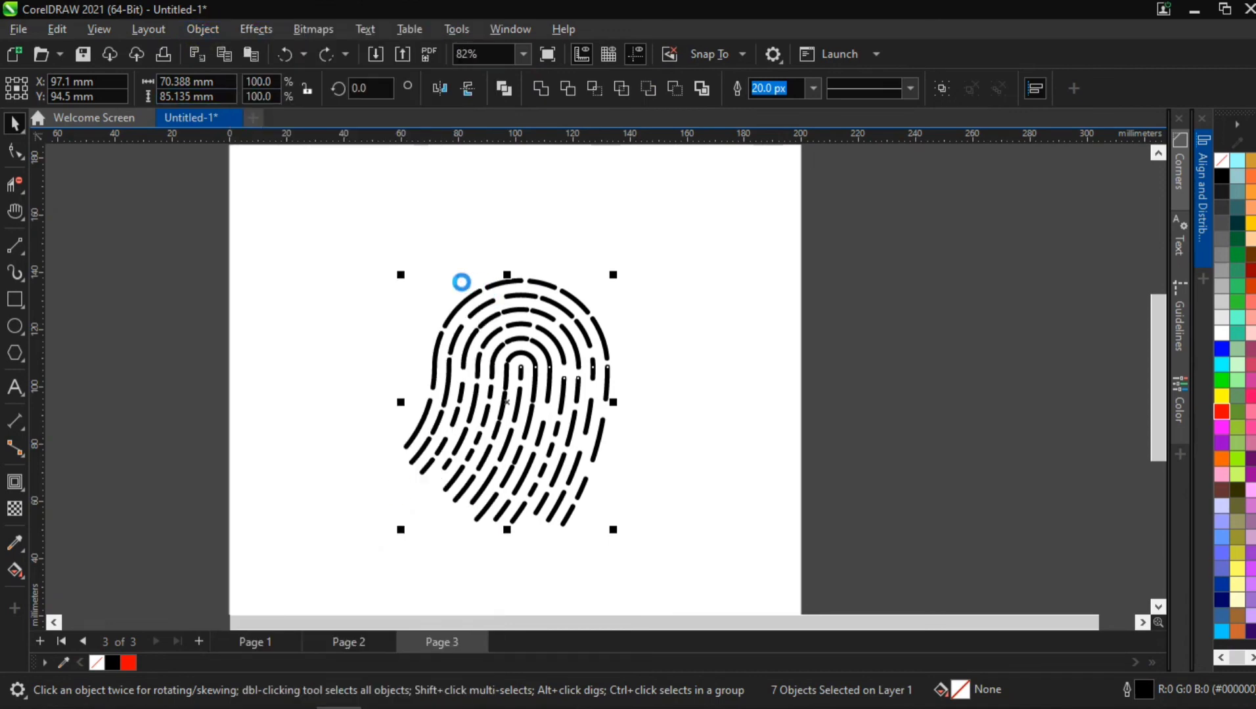
pyautogui.click(540, 88)
# Step: Apply a linear fountain fill diagonally from the fingerprint's lower left to its upper right and make the start colour light blue
pyautogui.click(14, 571)
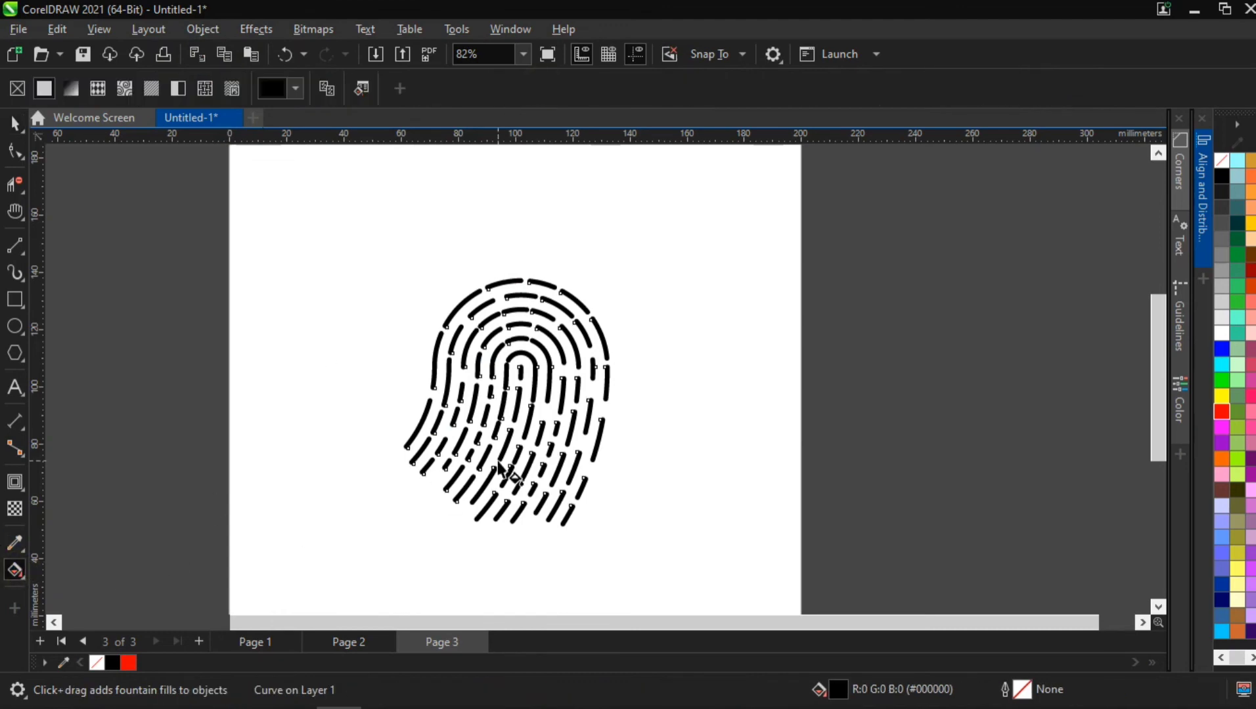
pyautogui.moveTo(427, 472); pyautogui.dragTo(599, 335)
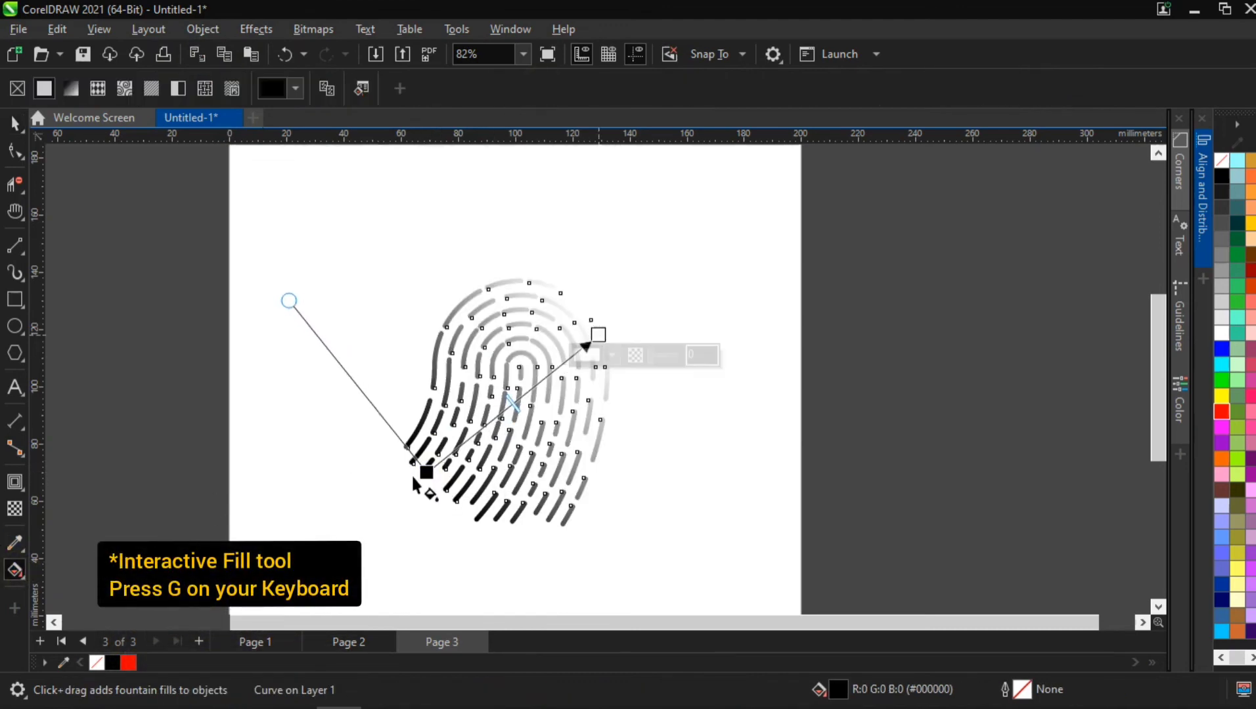
pyautogui.click(427, 472)
pyautogui.click(445, 489)
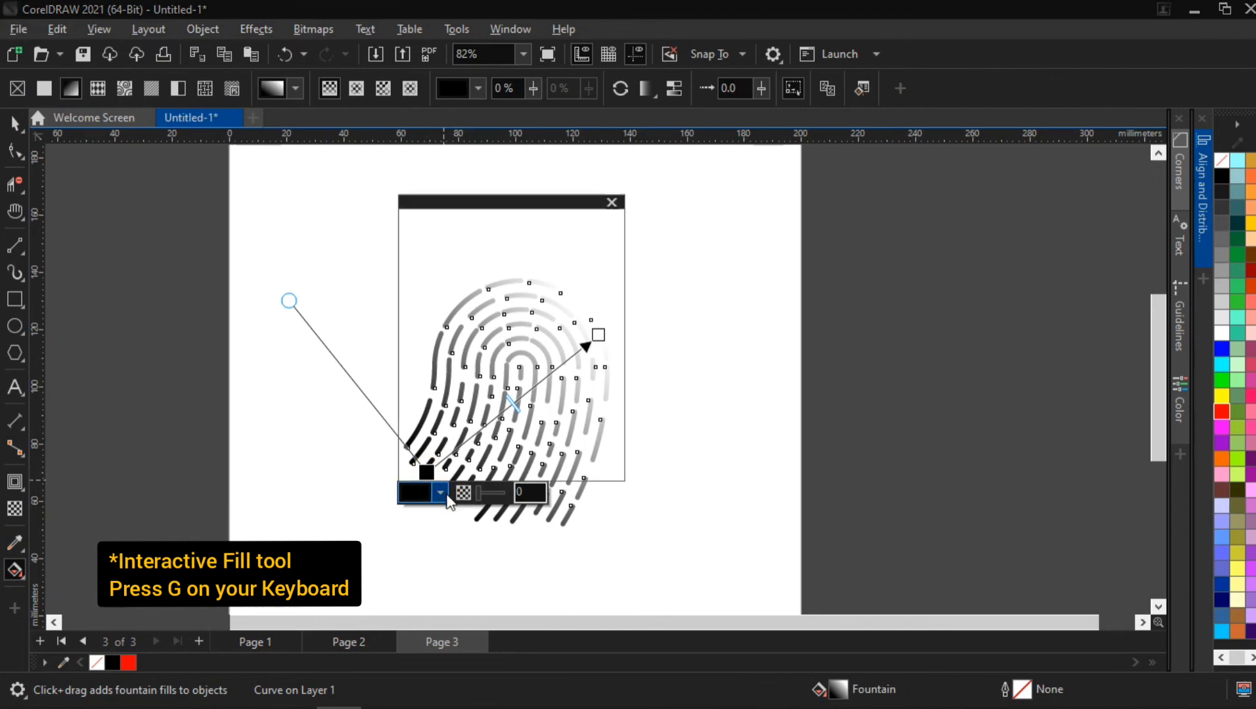
pyautogui.click(577, 456)
pyautogui.click(484, 397)
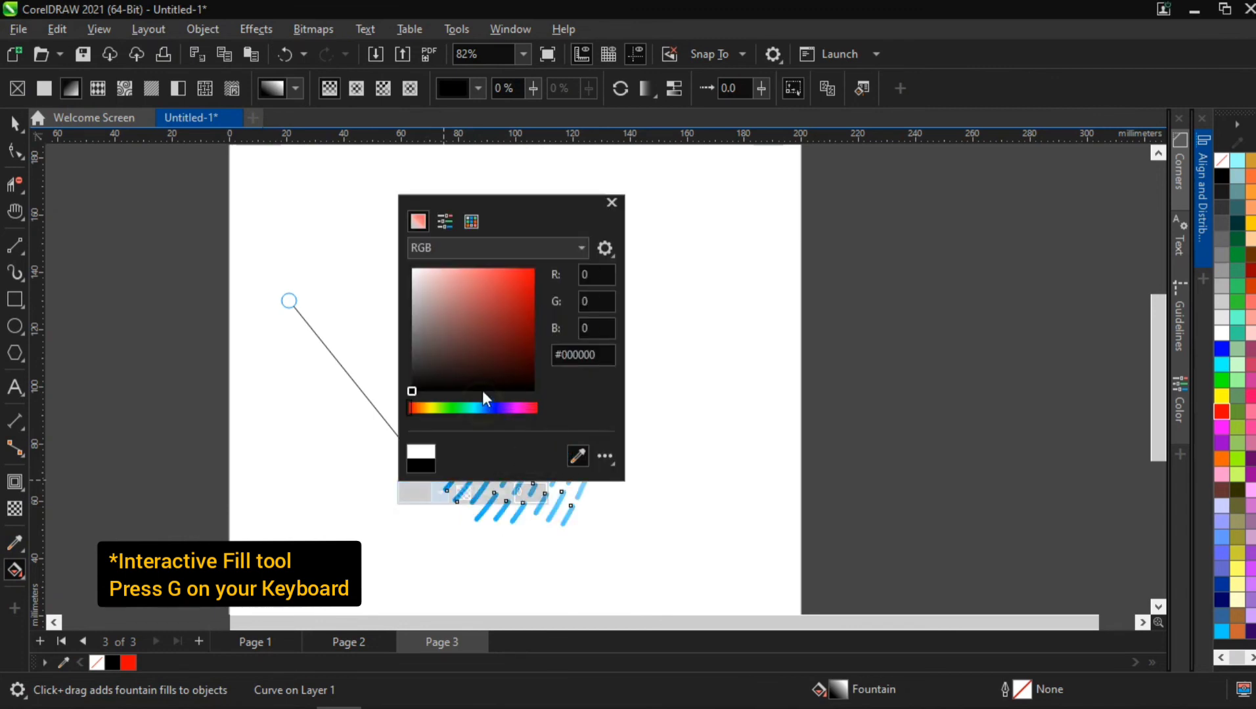
pyautogui.click(644, 377)
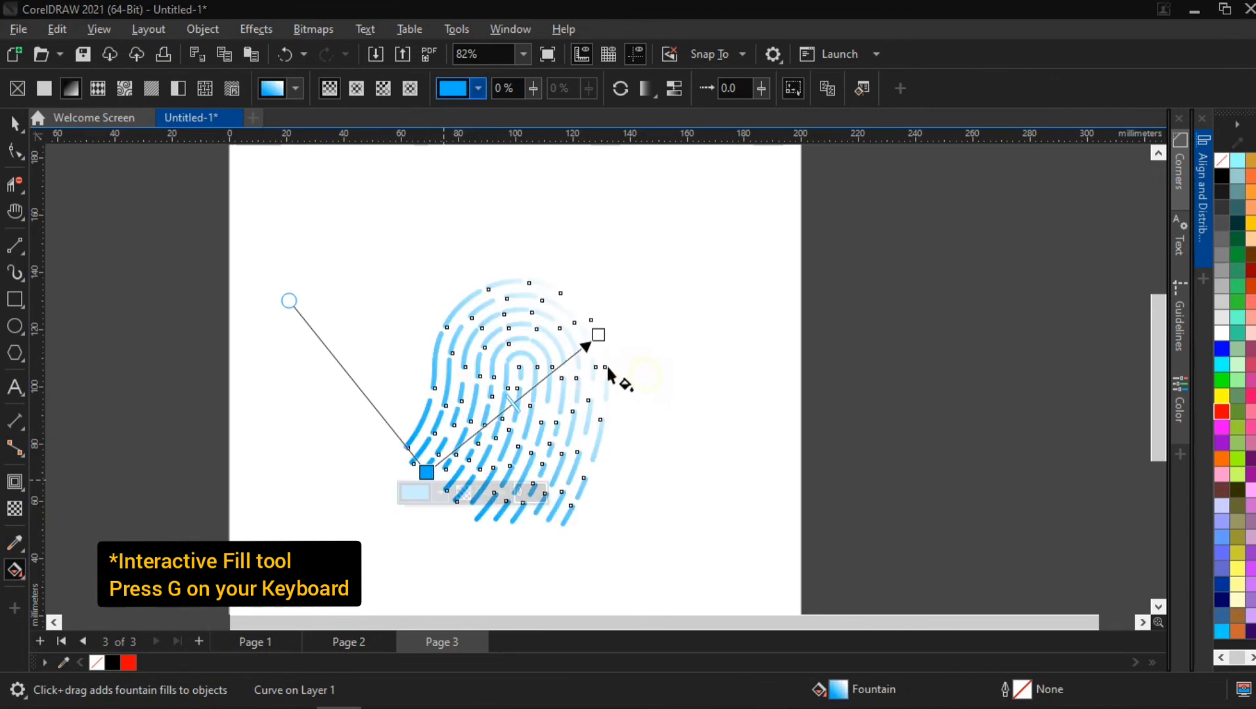
# Step: Set the end colour of the fingerprint's fountain fill to deep blue #0037FF
pyautogui.click(598, 337)
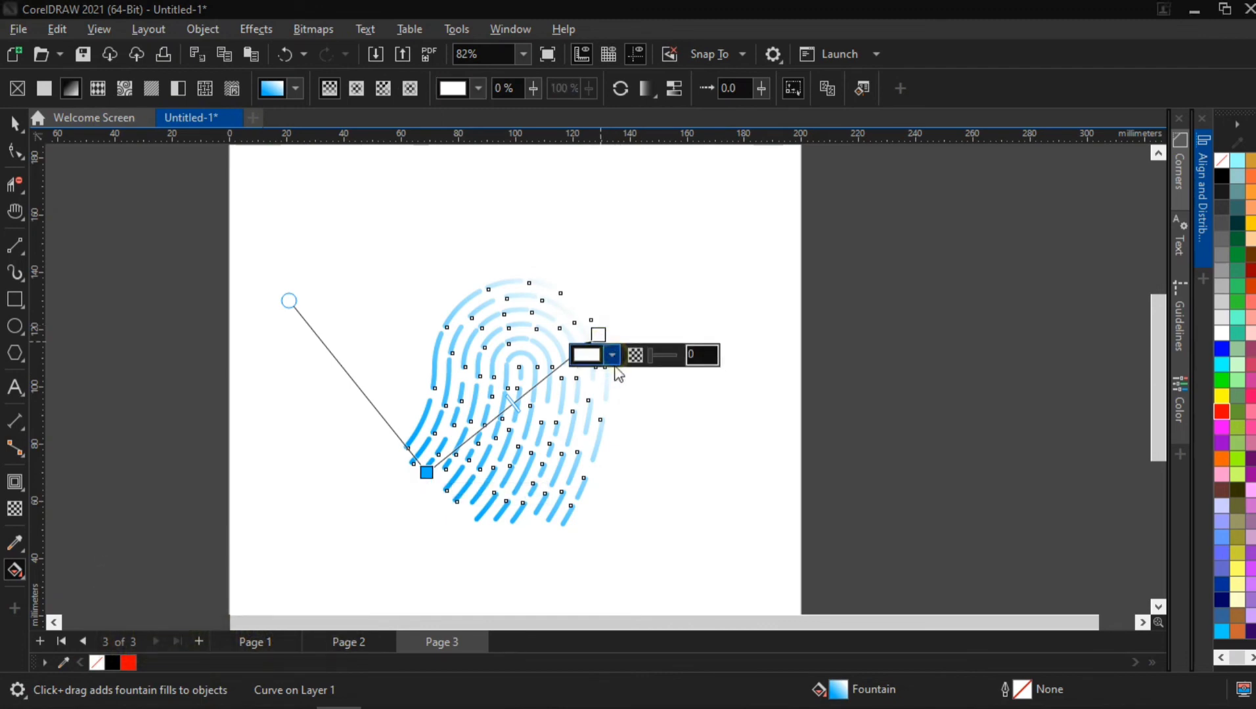
pyautogui.click(611, 354)
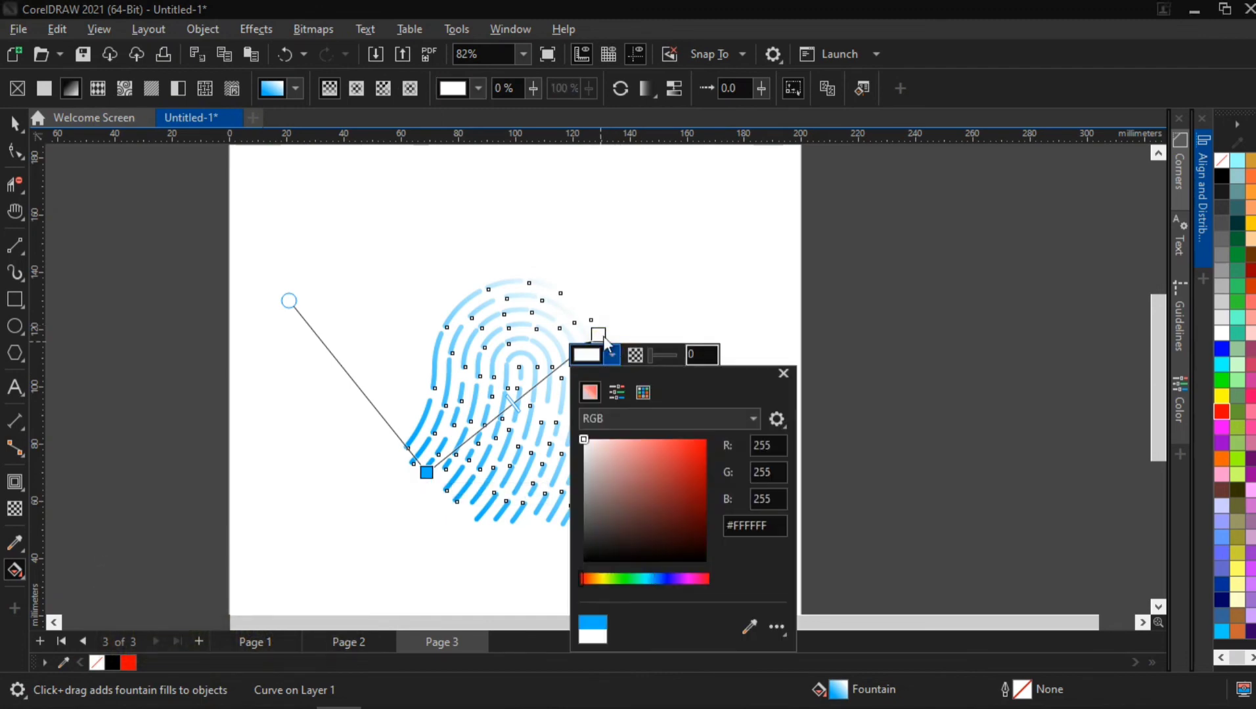
pyautogui.click(751, 626)
pyautogui.click(663, 578)
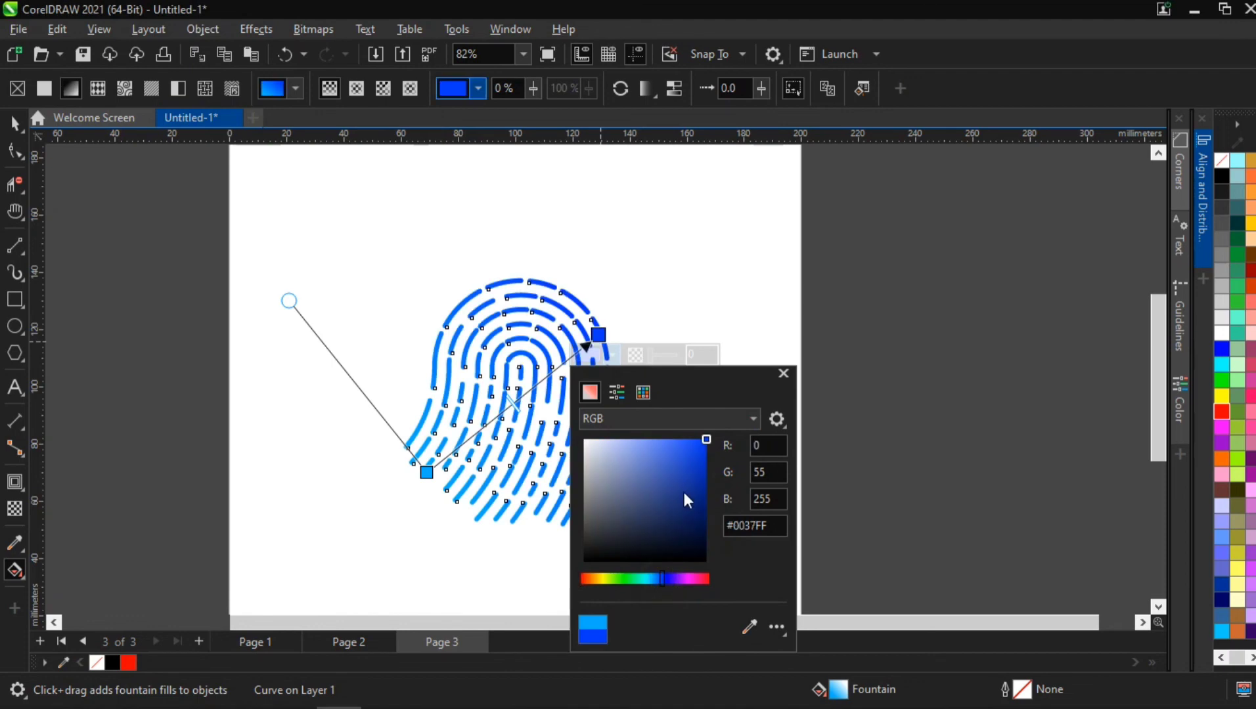
pyautogui.click(783, 373)
# Step: Scale the fingerprint up proportionally to 140% with the Pick tool and deselect it
pyautogui.click(14, 123)
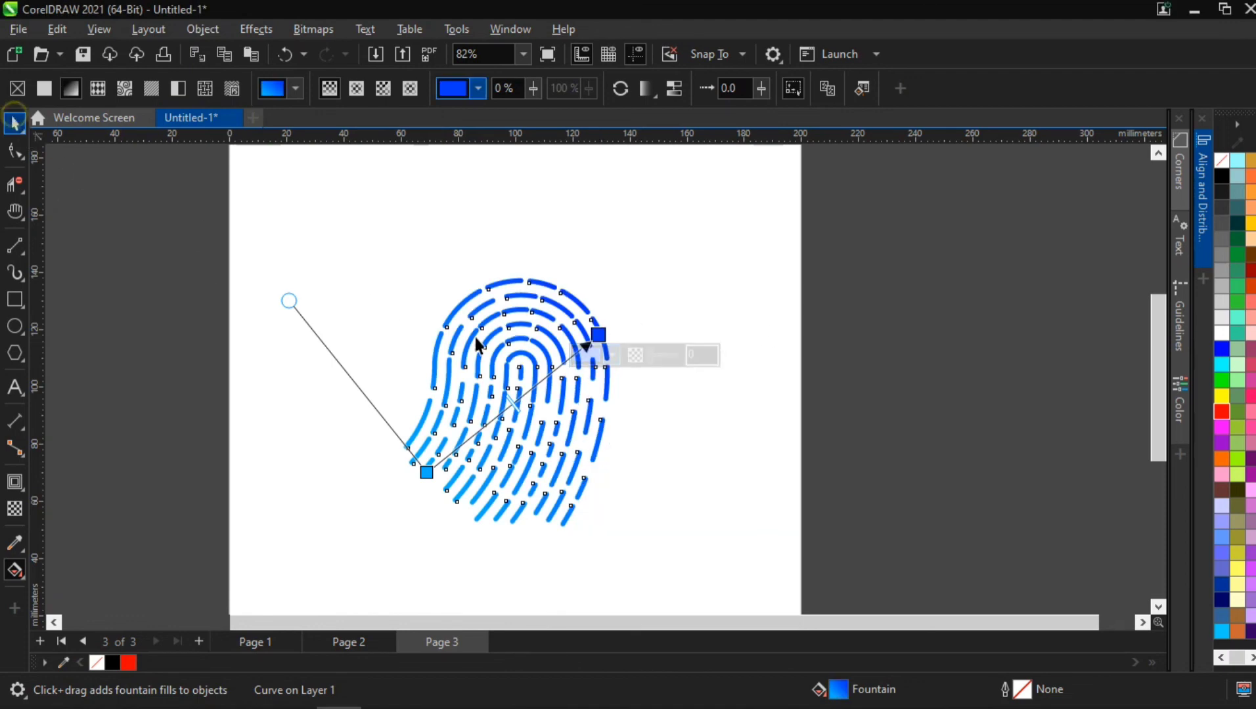
pyautogui.moveTo(615, 273); pyautogui.dragTo(737, 289)
pyautogui.click(316, 328)
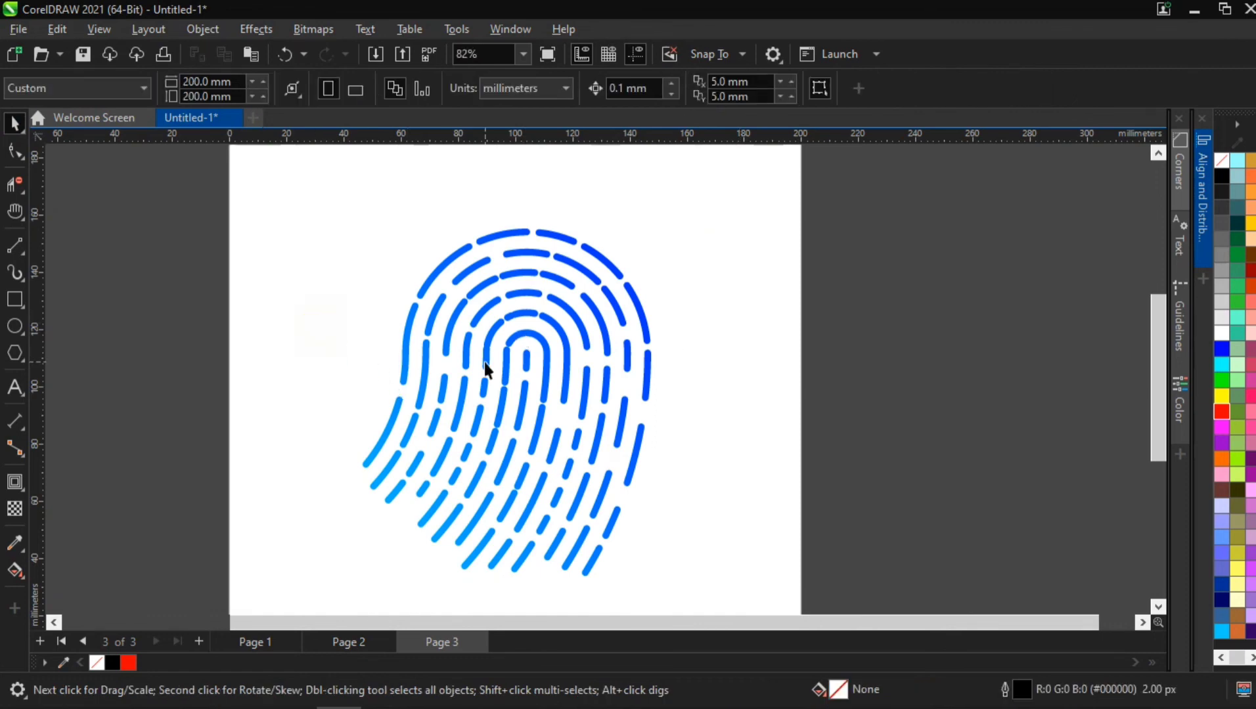
# Step: Move the enlarged fingerprint slightly up and to the left on the page, leaving it deselected
pyautogui.moveTo(482, 346); pyautogui.dragTo(474, 325)
pyautogui.click(679, 315)
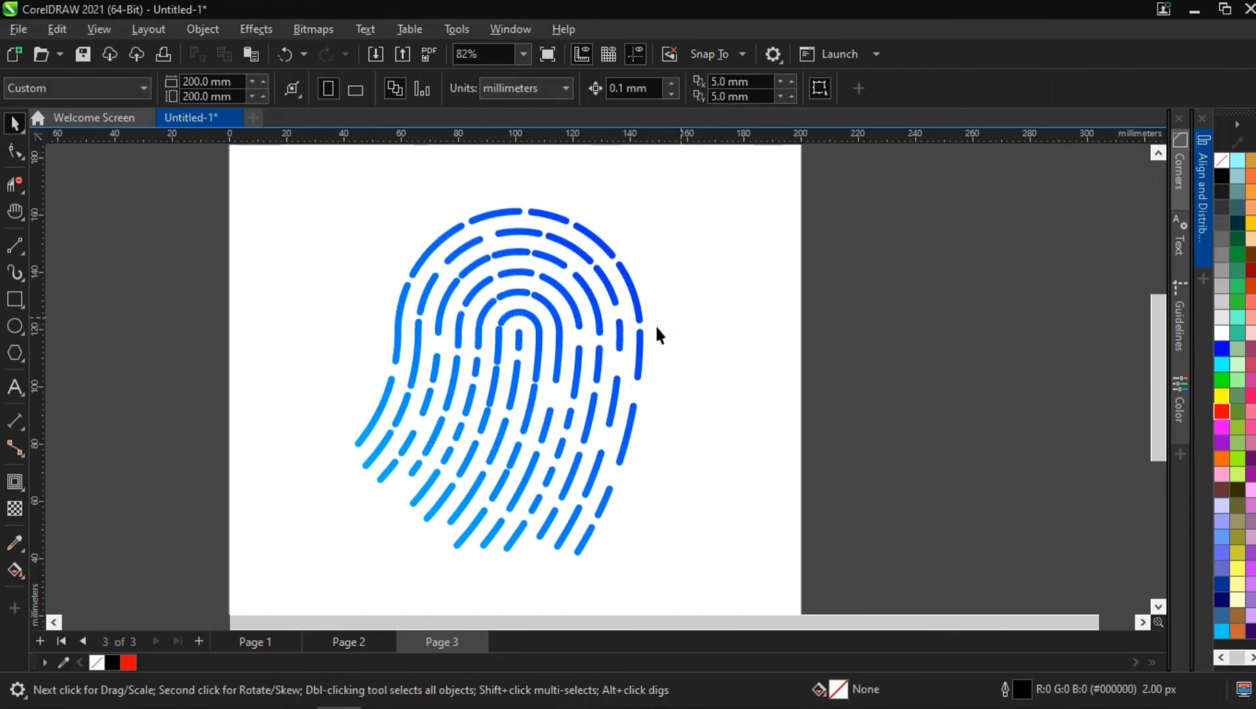
pyautogui.moveTo(640, 354)
pyautogui.mouseDown()
pyautogui.moveTo(682, 353)
pyautogui.moveTo(657, 323)
pyautogui.moveTo(622, 339)
pyautogui.mouseUp()
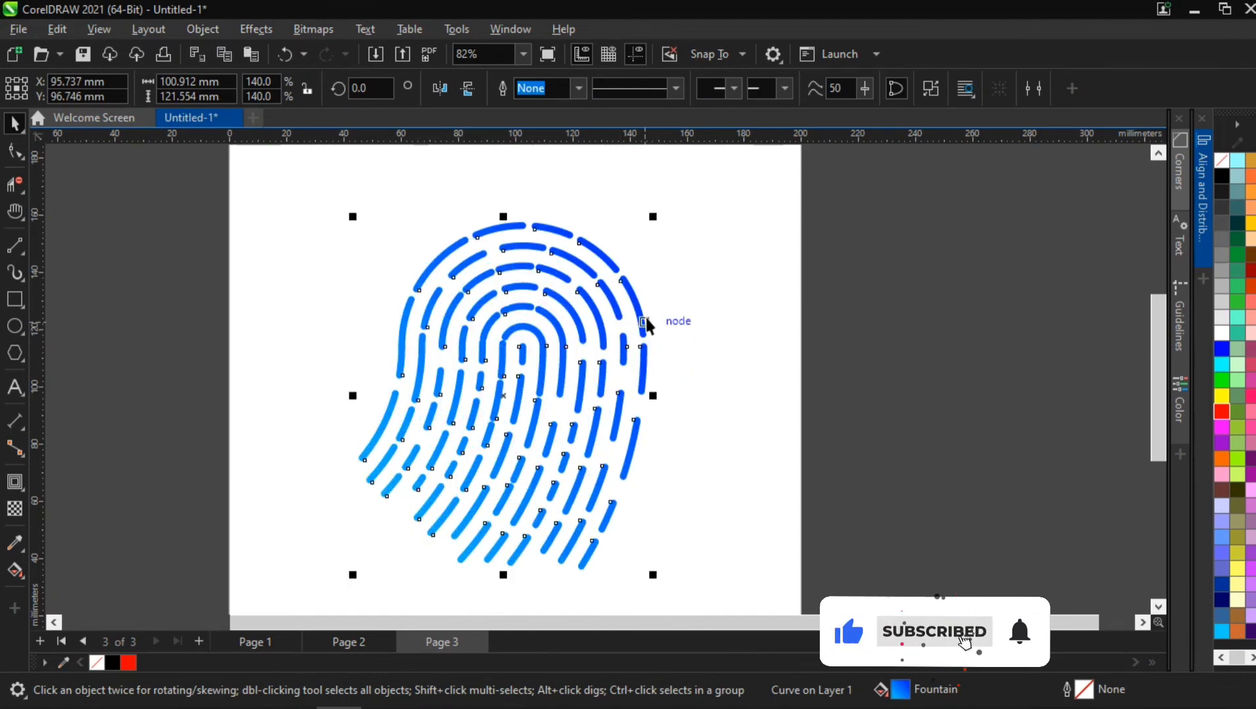
pyautogui.click(664, 312)
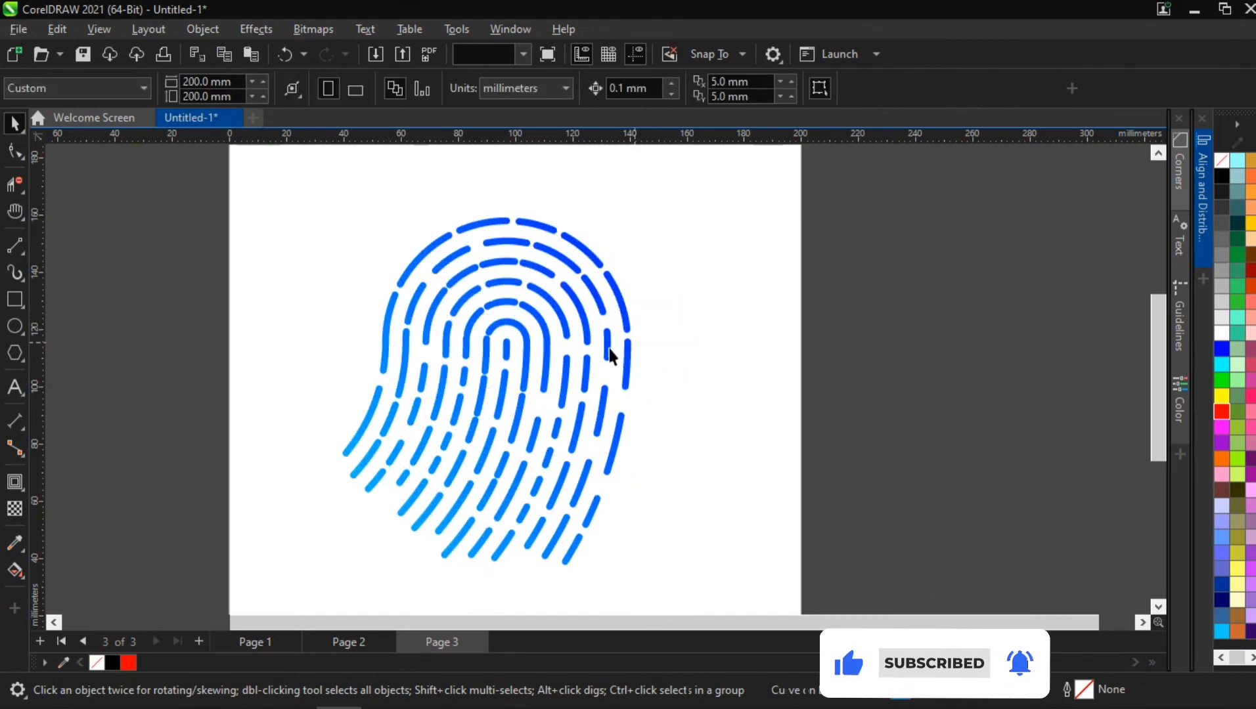